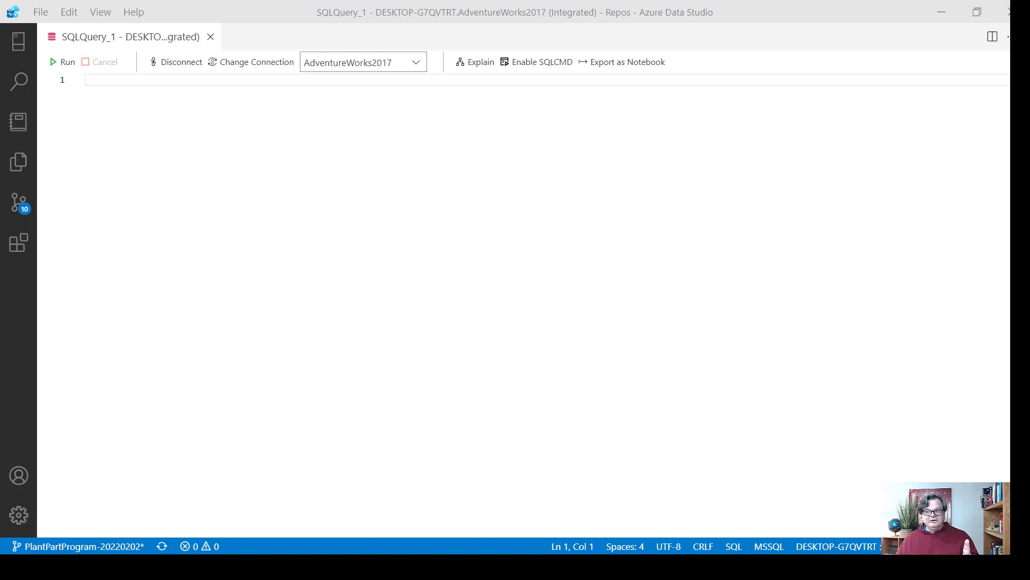
# Paste the CREATE TABLE Project script and run it.
pyautogui.click(366, 94)
pyautogui.write('-- Project create table Project (     id int,     ProjectName varchar(40),     AccountNumber varchar(20) )')
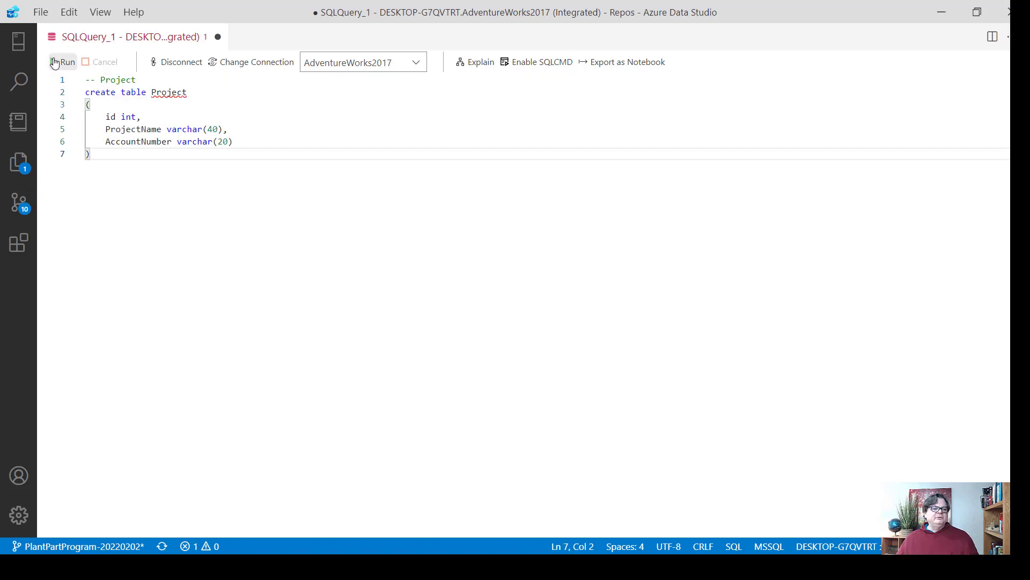
pyautogui.click(54, 64)
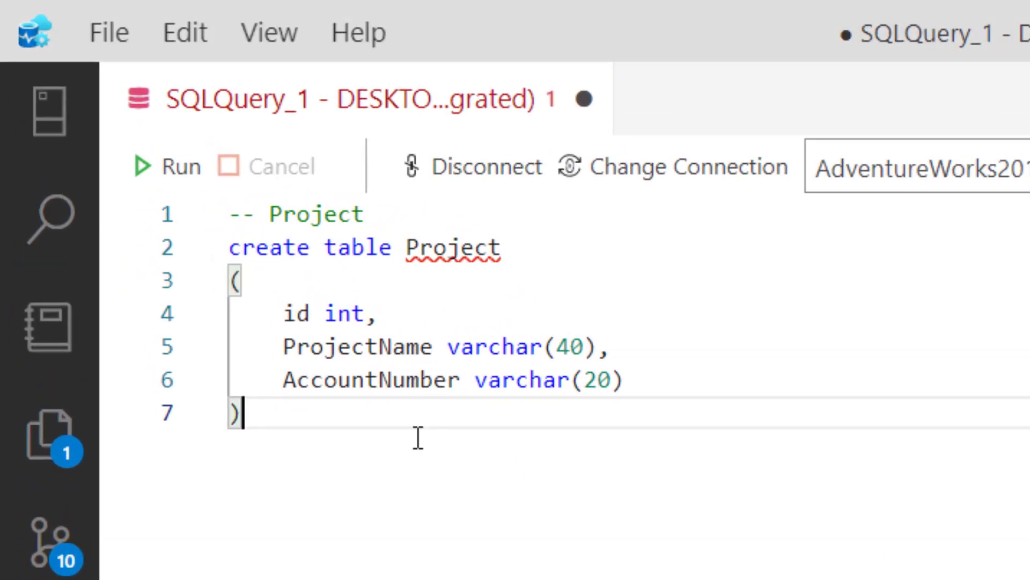
# Paste the INSERT block of five project rows and run only that insert.
pyautogui.press('Return')
pyautogui.press('Return')
pyautogui.write("insert into Project select '1','Bike M385 (new)', 'A0124' union all select '2','Bike R797 (new)', 'A0123' union all select '3','9108 ', 'A0123' union all select '4','F1432 plastic', 'A0124' union all select '5','FK89Z WH CHICAGO', 'A1239'")
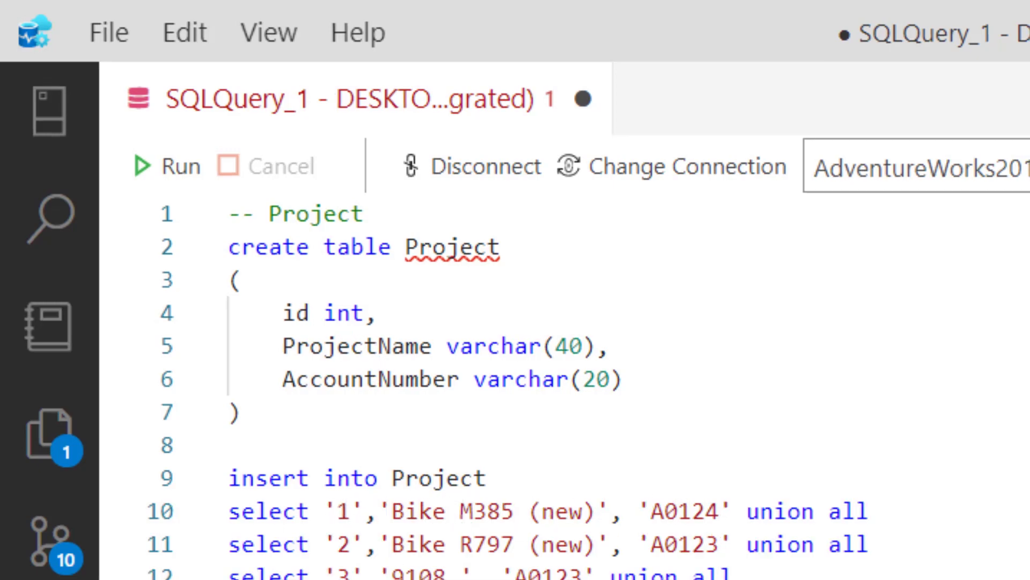
pyautogui.moveTo(594, 512); pyautogui.dragTo(4, 374)
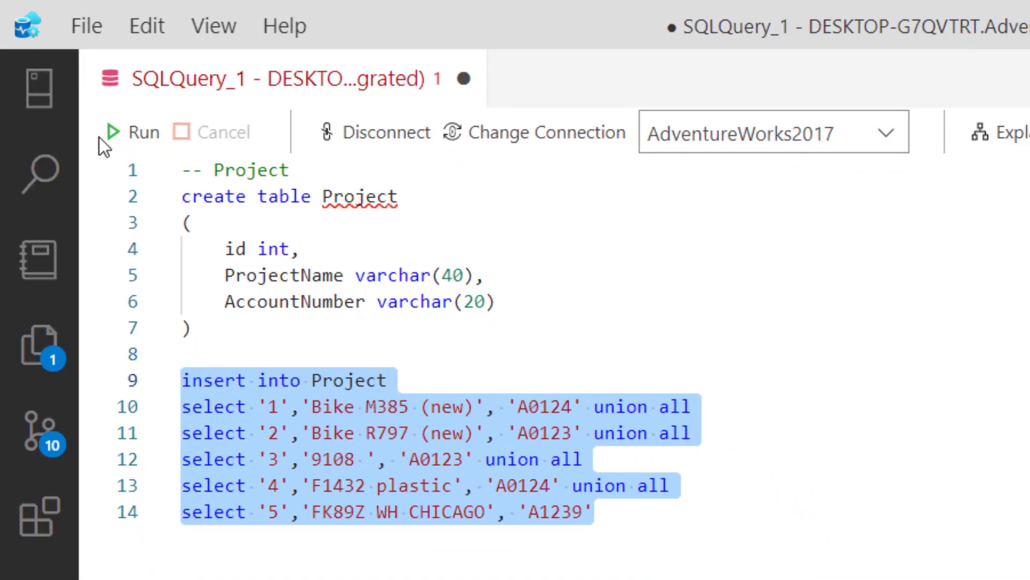
pyautogui.click(112, 135)
# Comment out the entire Project setup script with Ctrl+/.
pyautogui.moveTo(609, 545); pyautogui.dragTo(75, 174)
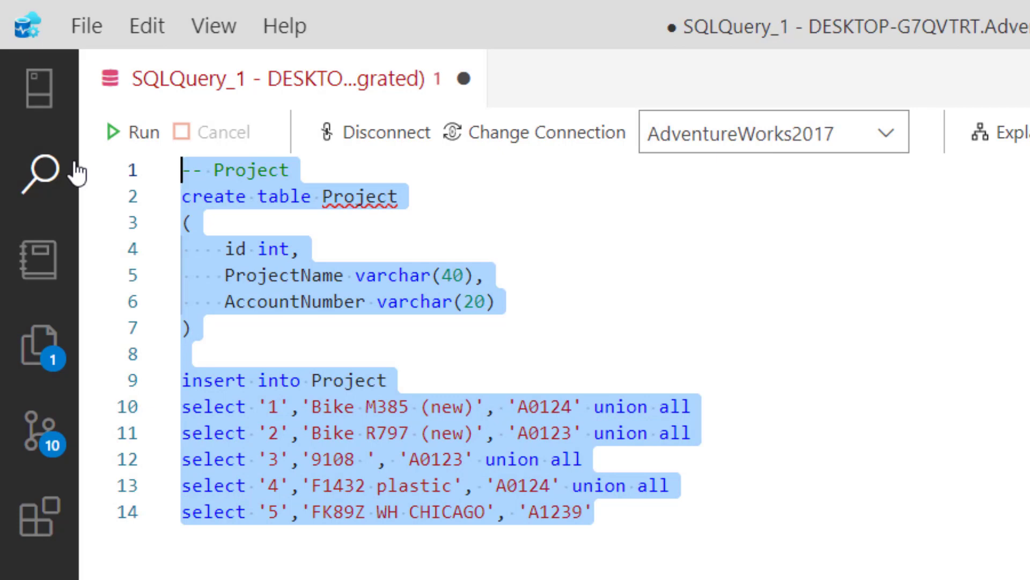
pyautogui.hotkey('ctrl', '/')
# Add select * from project below the comments and run it.
pyautogui.click(705, 519)
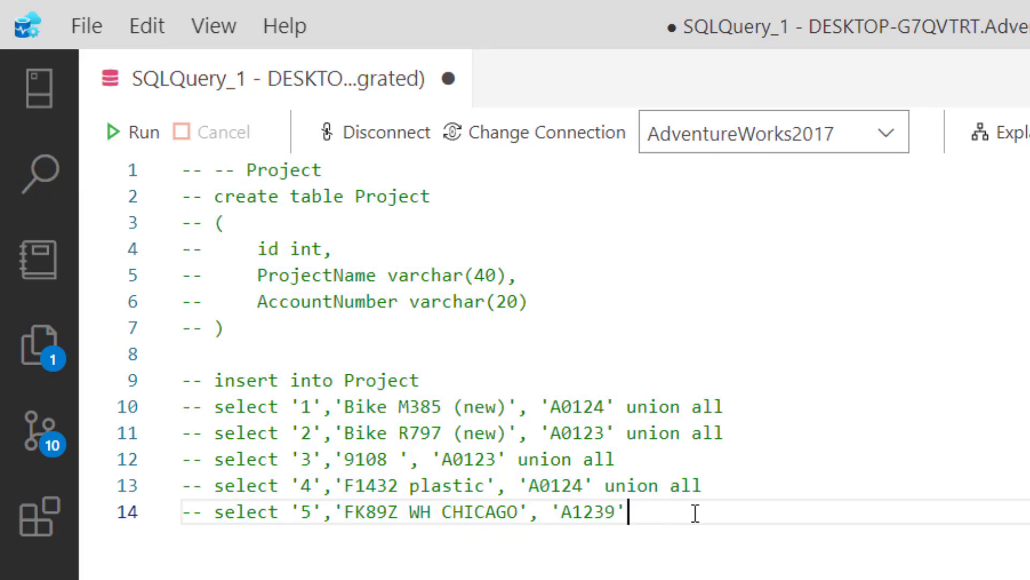
pyautogui.press('Return')
pyautogui.press('Return')
pyautogui.write('sele')
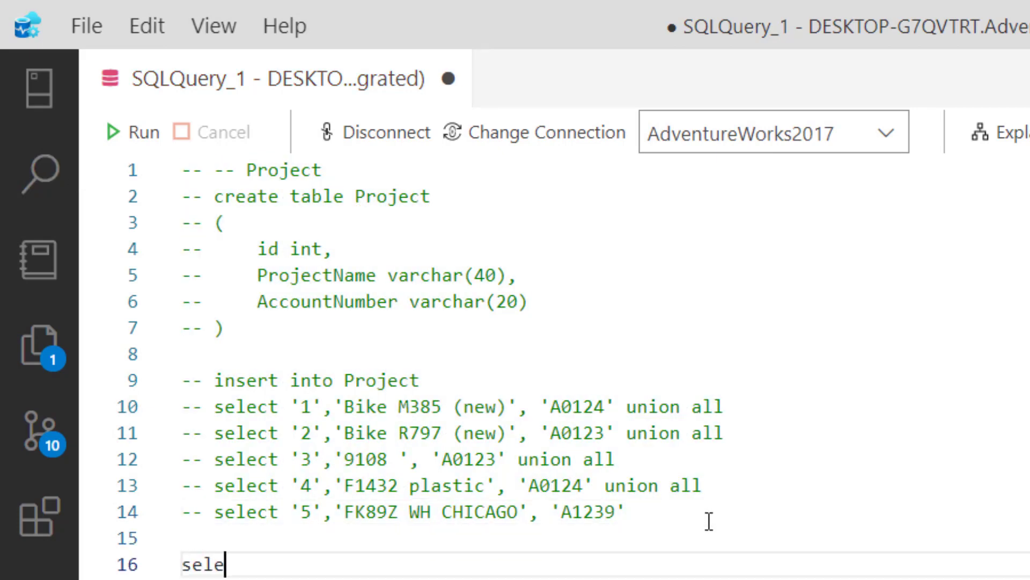
pyautogui.write('ct * from project')
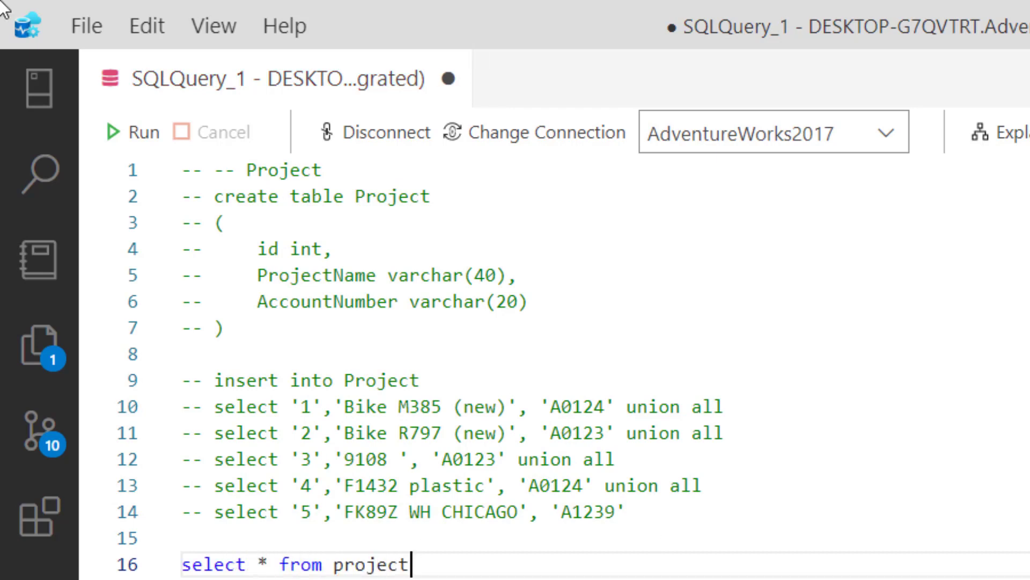
pyautogui.click(133, 132)
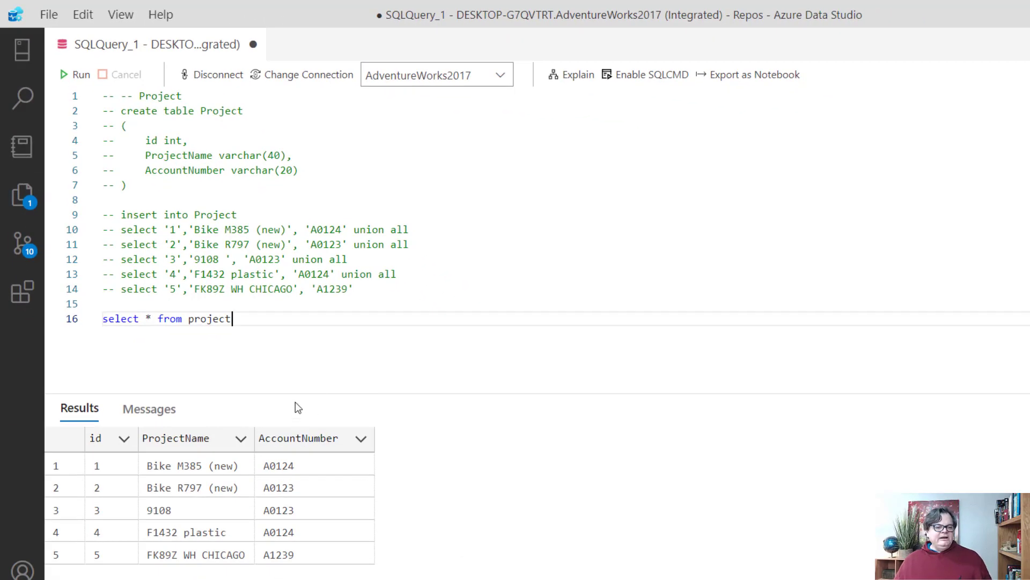
# Resize the results pane and widen the ProjectName column to read the five rows.
pyautogui.moveTo(294, 394); pyautogui.dragTo(249, 119)
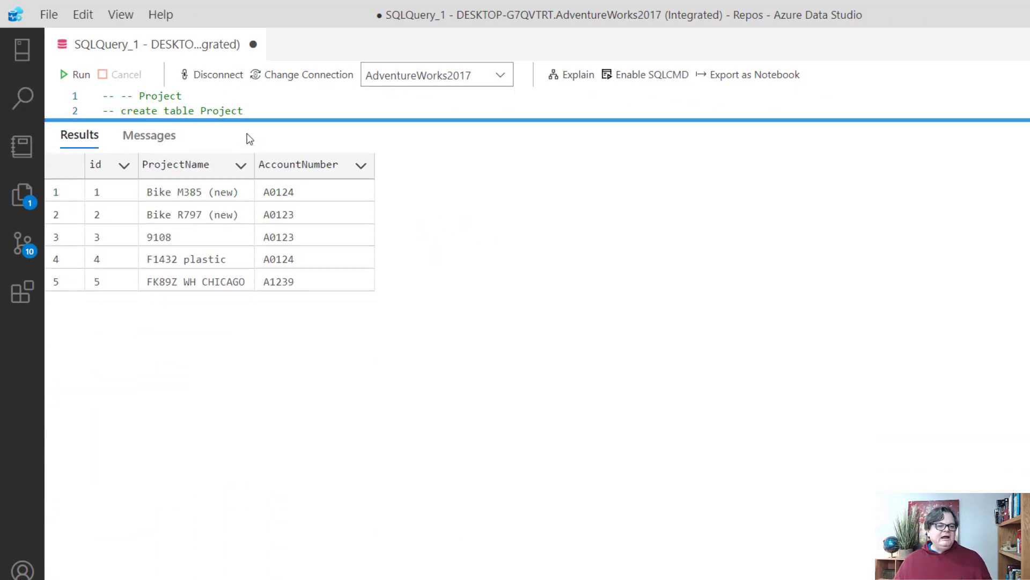
pyautogui.moveTo(255, 165); pyautogui.dragTo(344, 165)
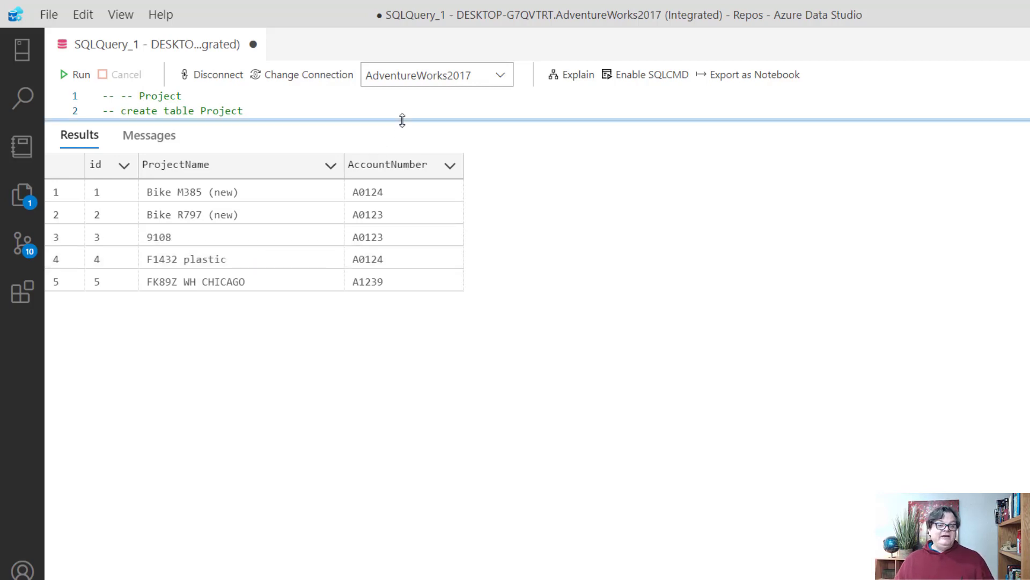
pyautogui.moveTo(403, 120); pyautogui.dragTo(432, 400)
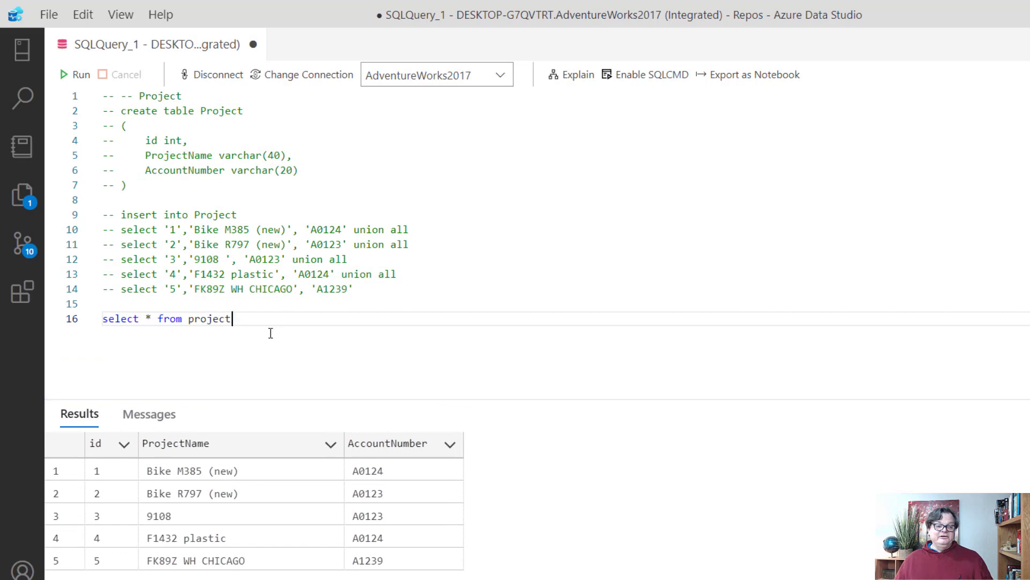
# Delete the commented Project script and the select query, emptying the editor.
pyautogui.moveTo(370, 291); pyautogui.dragTo(3, 80)
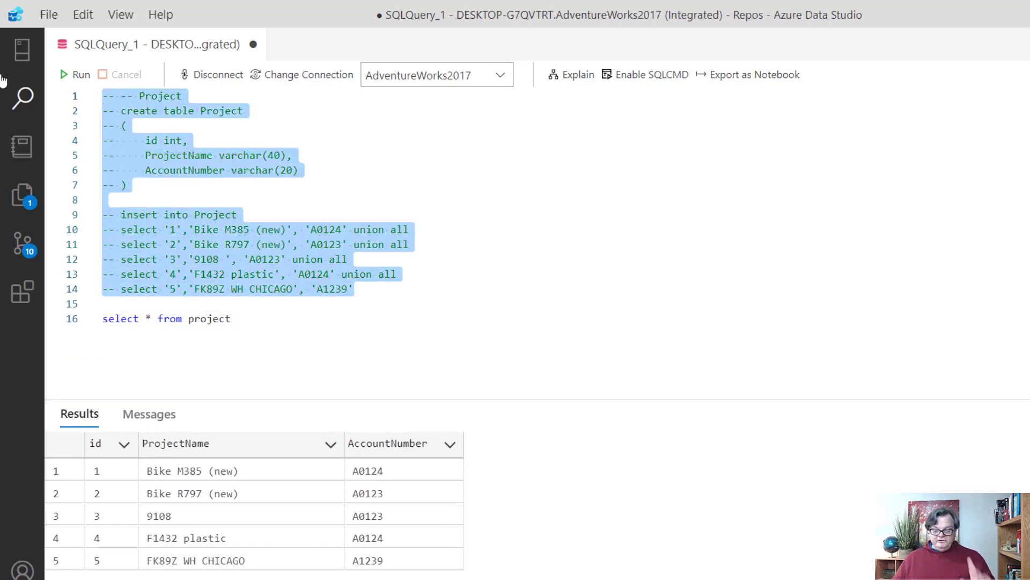
pyautogui.press('Delete')
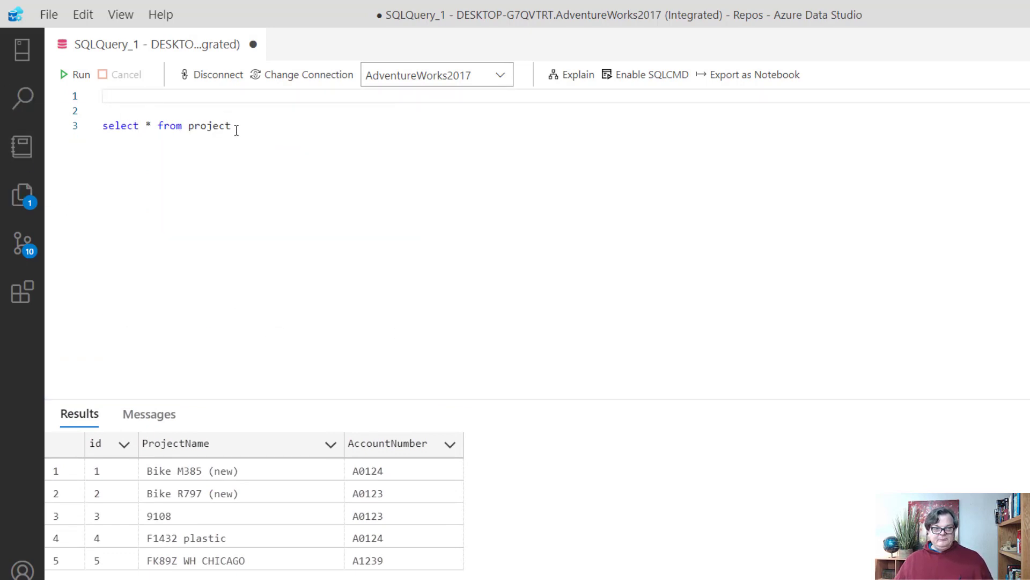
pyautogui.moveTo(235, 129); pyautogui.dragTo(4, 143)
pyautogui.press('Delete')
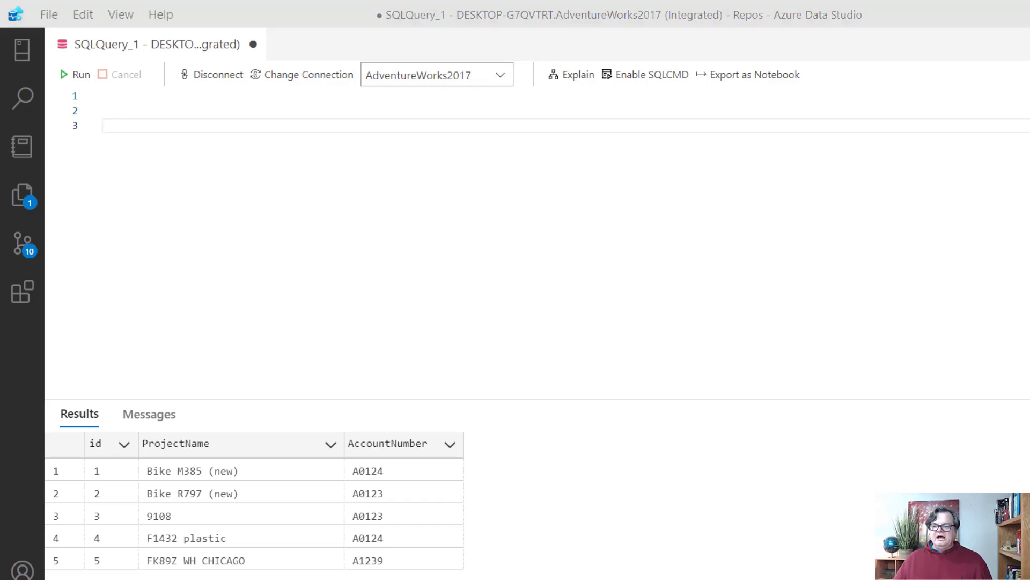
# Paste the CREATE TABLE ProjectStatus script and run it.
pyautogui.click(188, 107)
pyautogui.write('--Project Status create  table ProjectStatus (     ProjectName varchar(40),     ProjectStatus varchar(10) )')
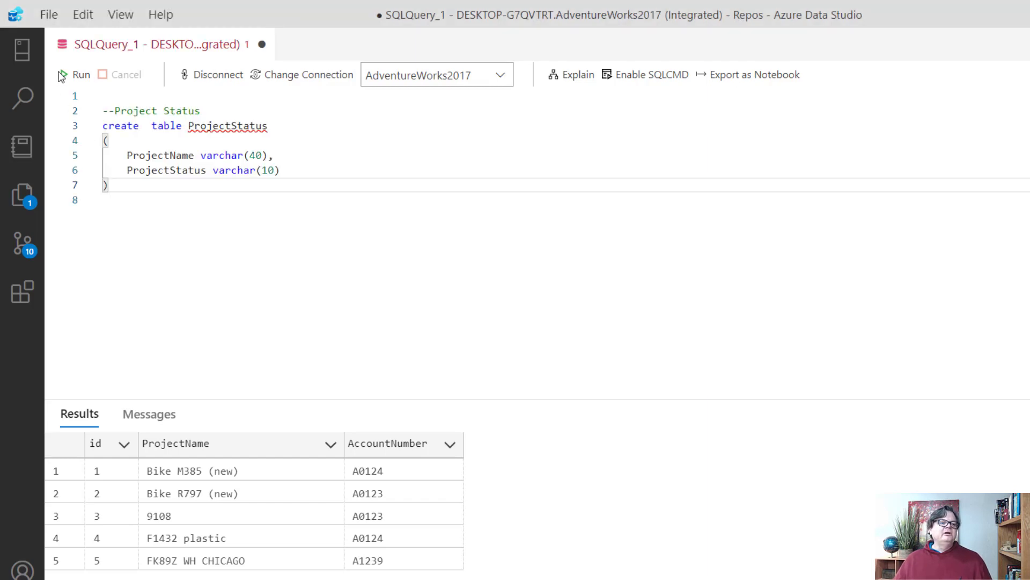
pyautogui.click(76, 74)
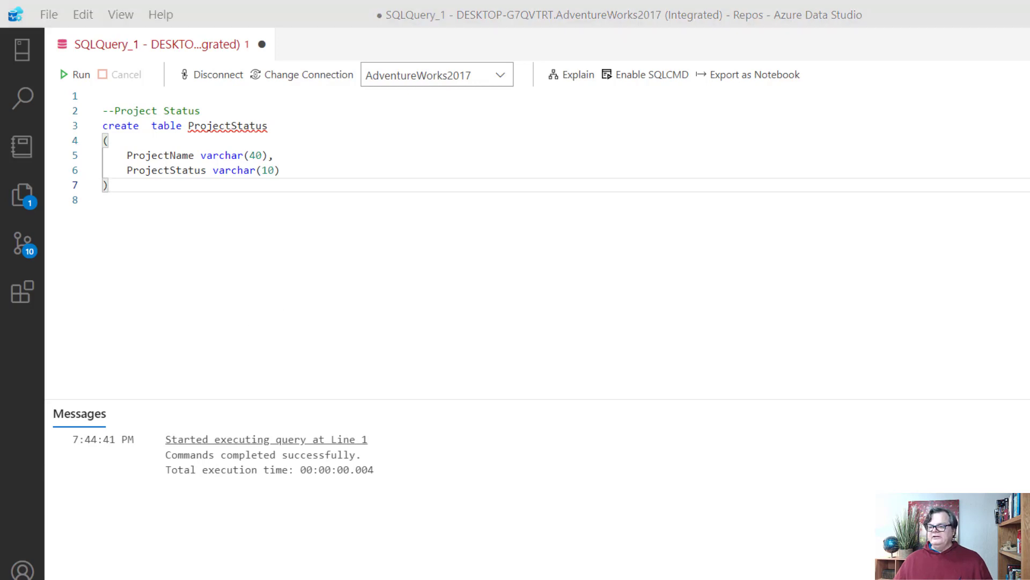
# Paste the INSERT block of five status rows and run only that insert.
pyautogui.click(123, 214)
pyautogui.press('Return')
pyautogui.press('Return')
pyautogui.write("insert into ProjectStatus select 'M385', 'Active' union all select '9108', 'New' union all select 'F1432', 'Active' union all select 'FK89Z', 'New' union all select 'R797', 'Closed'")
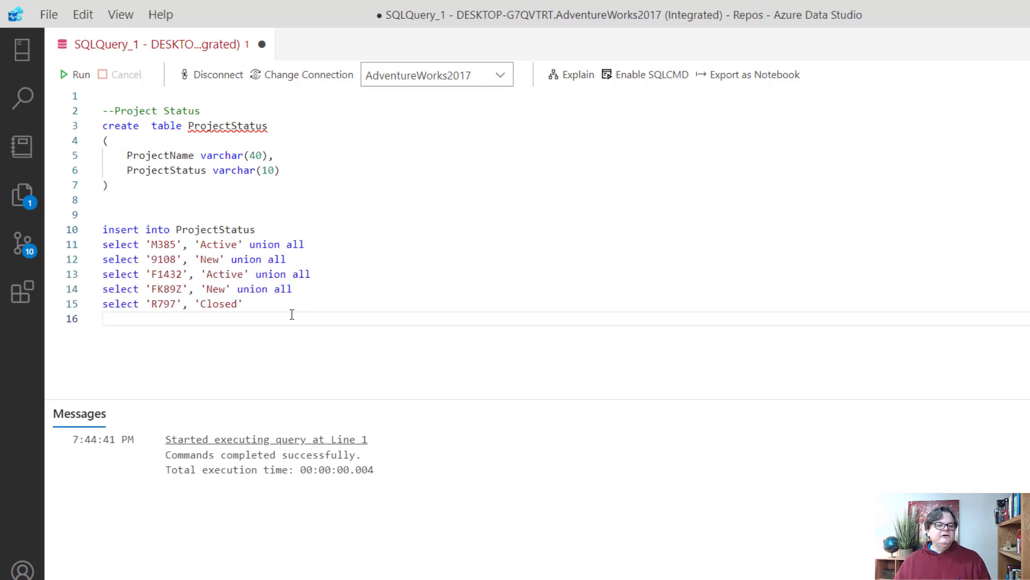
pyautogui.moveTo(301, 315); pyautogui.dragTo(78, 216)
pyautogui.click(69, 77)
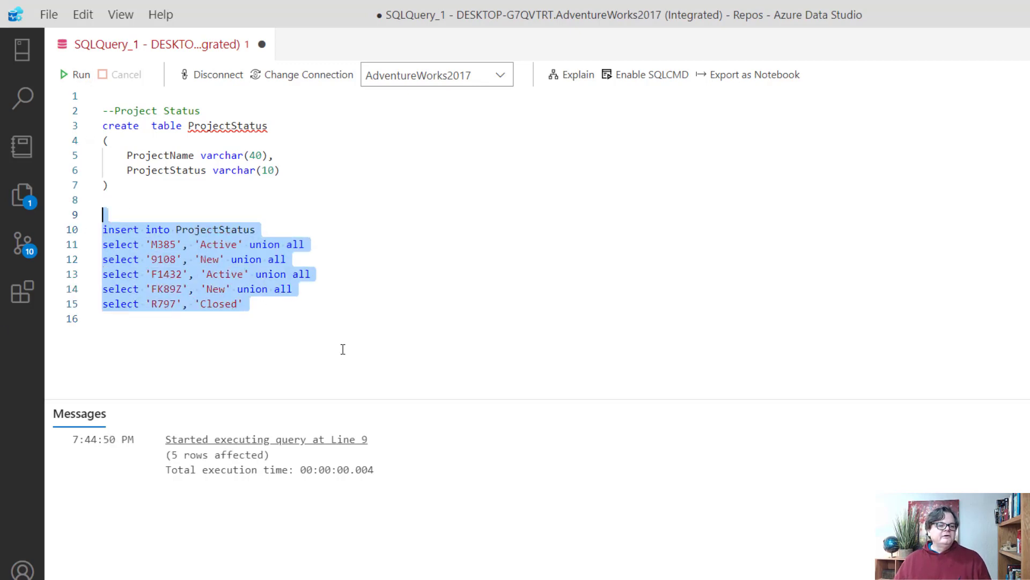
# Delete the whole ProjectStatus script, leaving the editor empty.
pyautogui.moveTo(288, 310); pyautogui.dragTo(109, 92)
pyautogui.press('Delete')
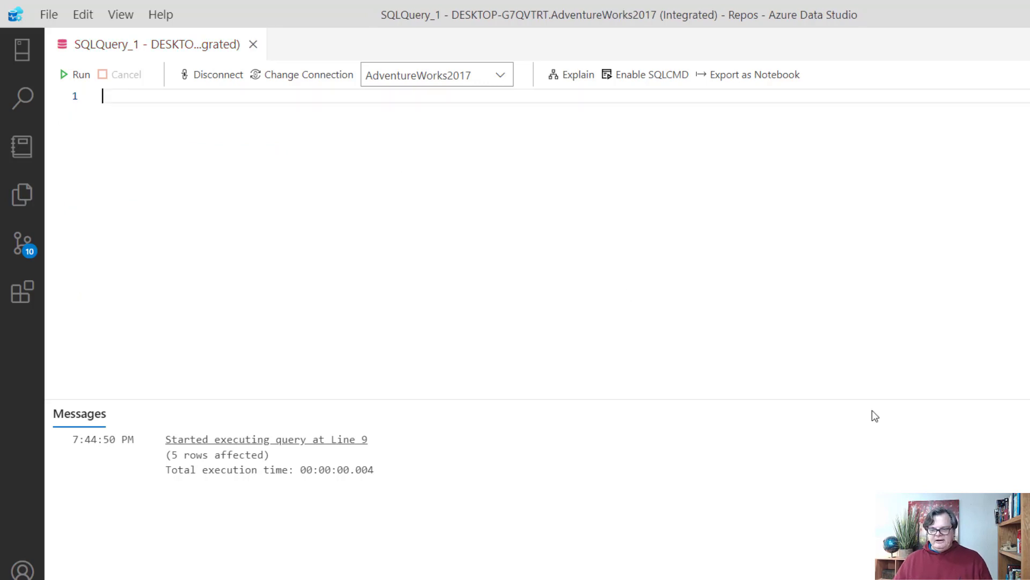
pyautogui.write('select * from project')
# Write select queries on Project and ProjectStatus, run both and enlarge the results.
pyautogui.press('Return')
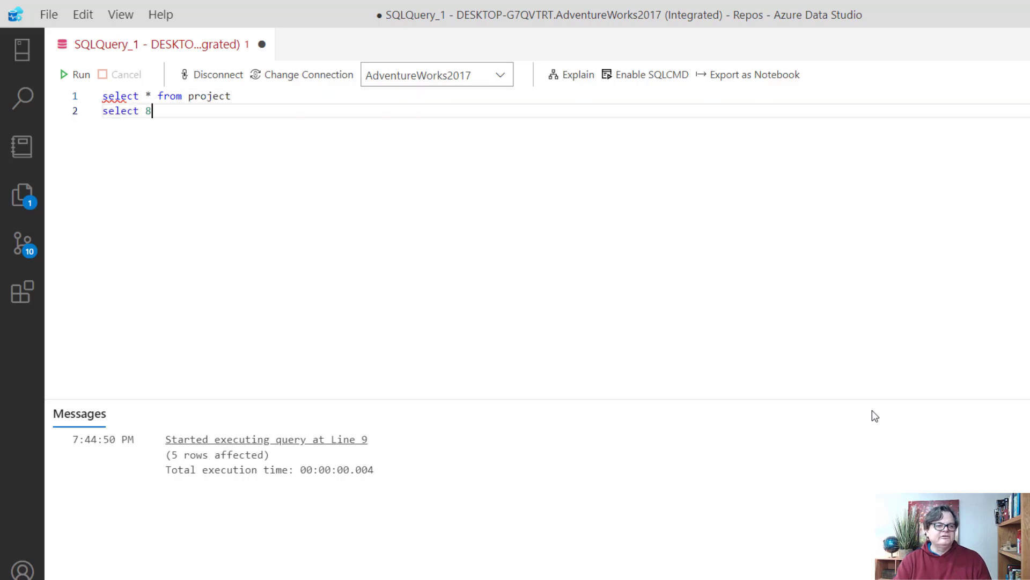
pyautogui.press('BackSpace')
pyautogui.write('* from project')
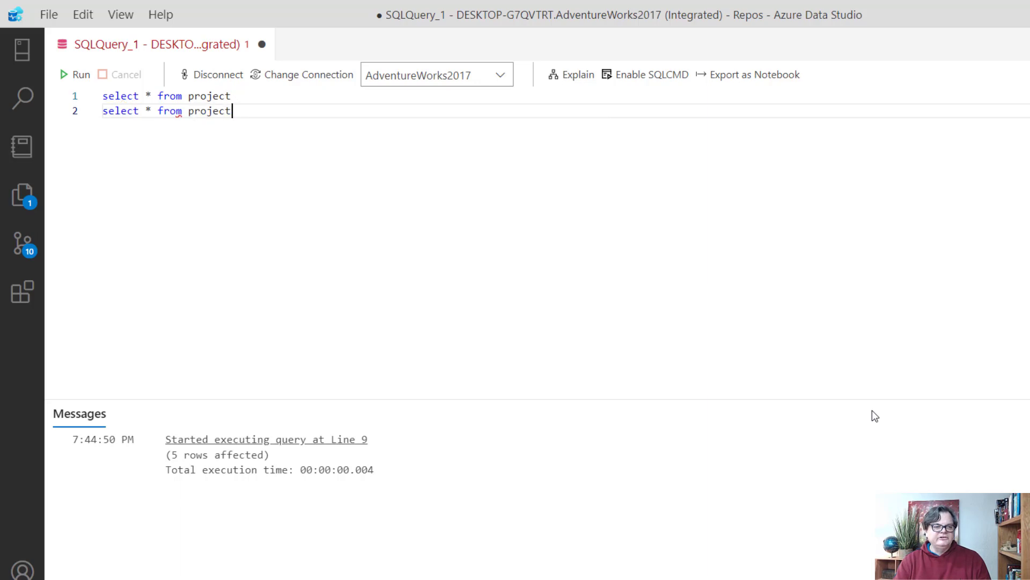
pyautogui.write('status')
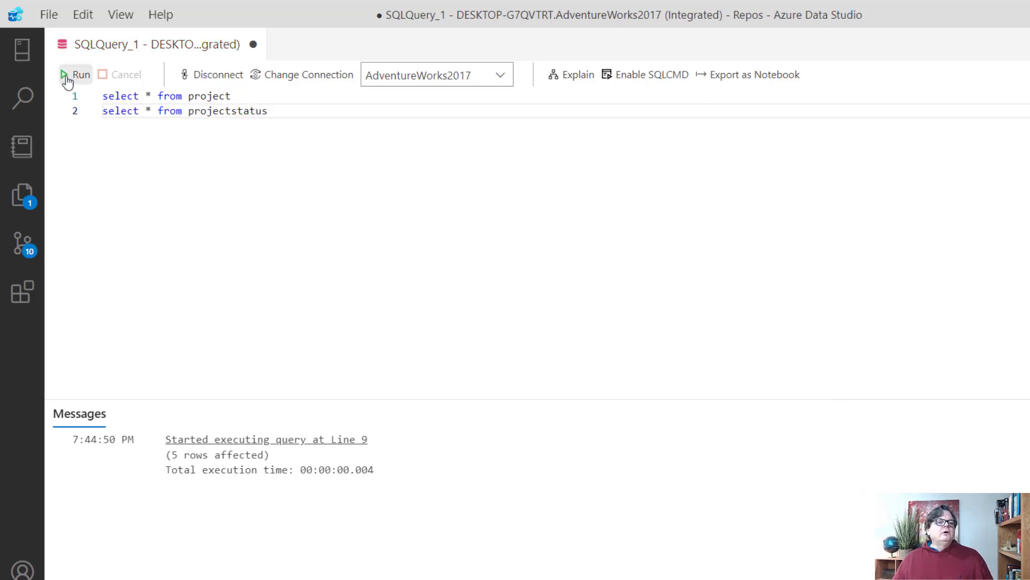
pyautogui.click(72, 75)
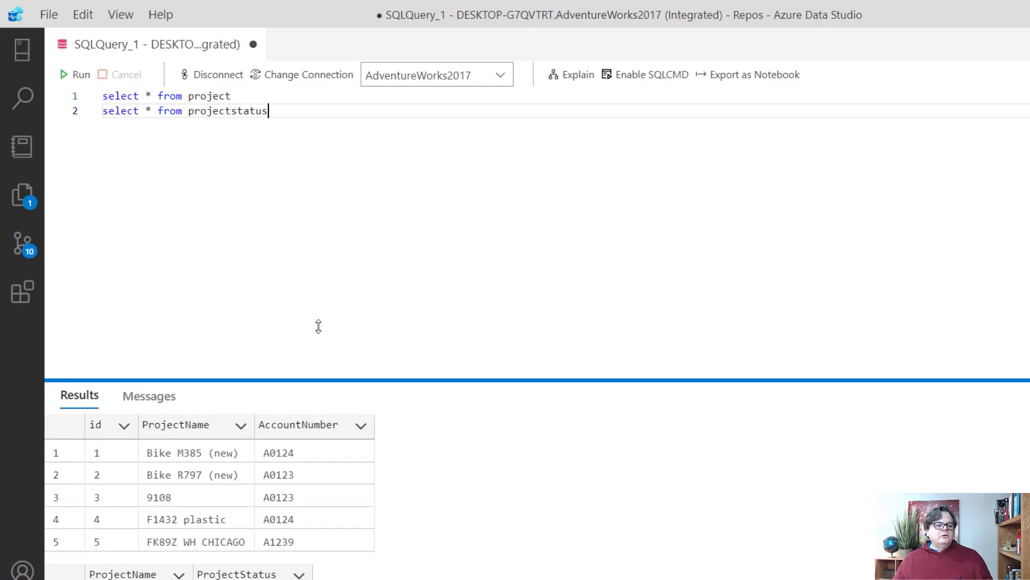
pyautogui.moveTo(330, 397); pyautogui.dragTo(304, 173)
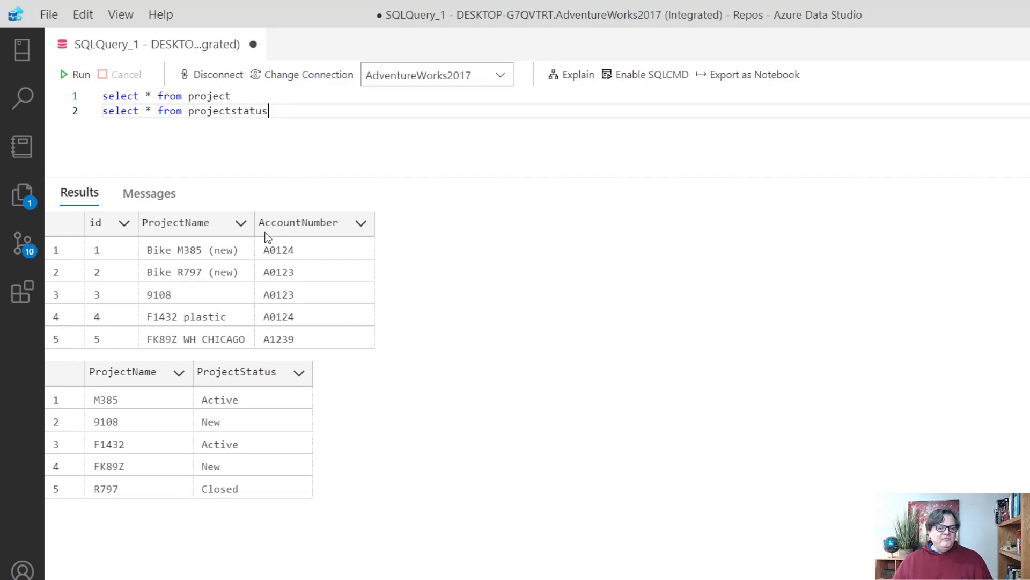
# Highlight columns in both grids and mark the matching 9108 project name in each.
pyautogui.click(188, 222)
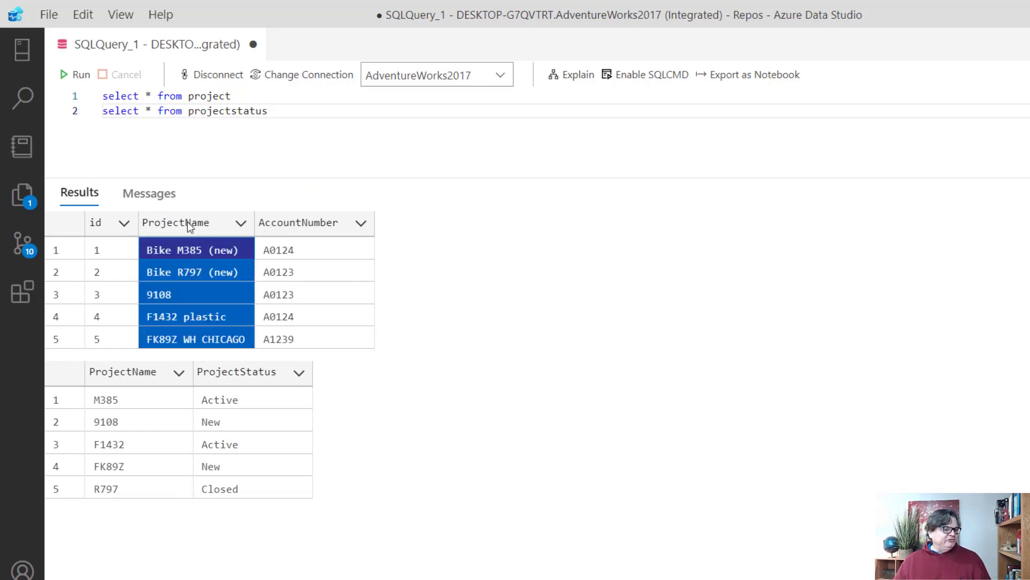
pyautogui.click(314, 224)
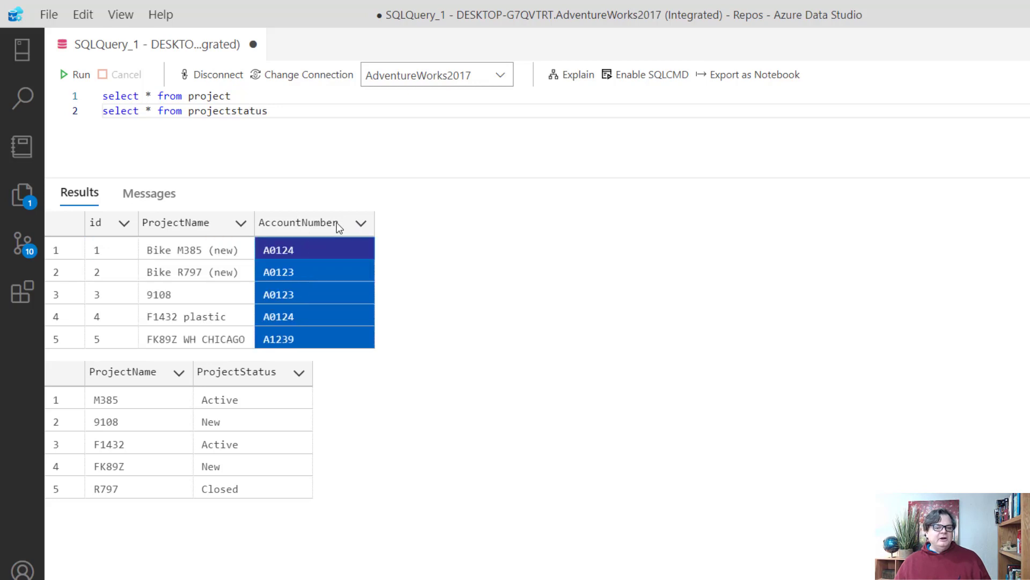
pyautogui.click(250, 373)
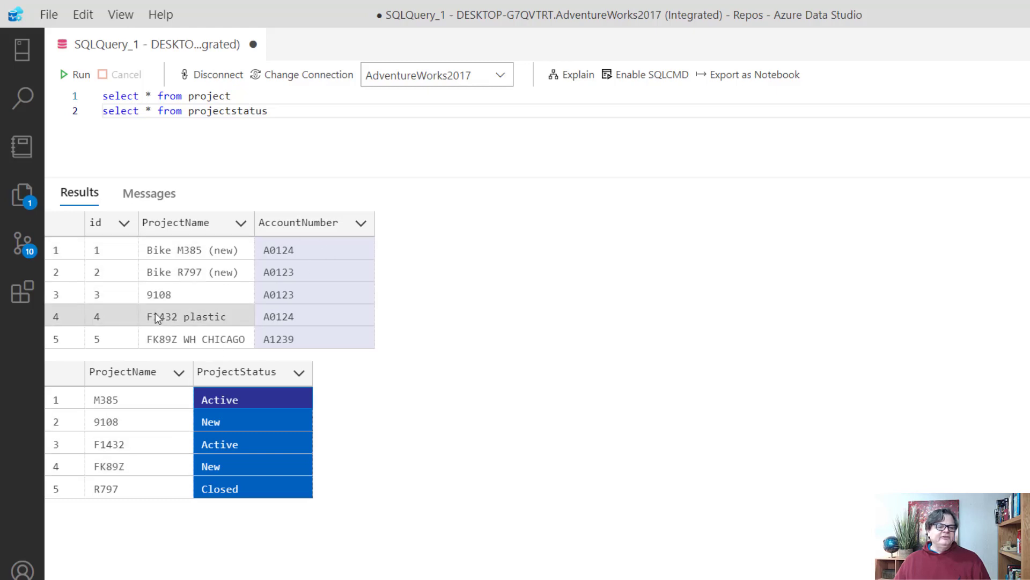
pyautogui.click(116, 402)
pyautogui.click(118, 370)
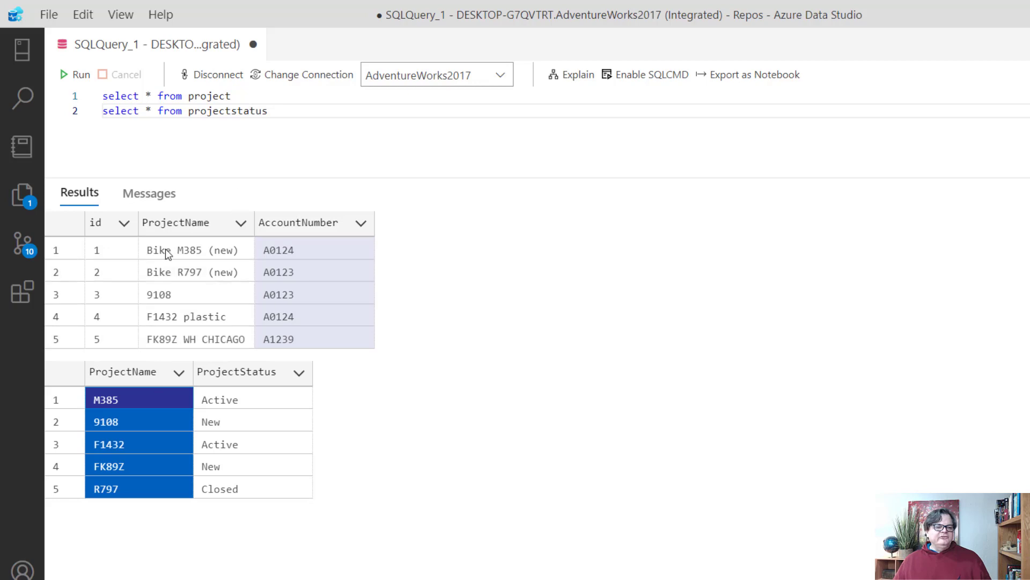
pyautogui.click(120, 422)
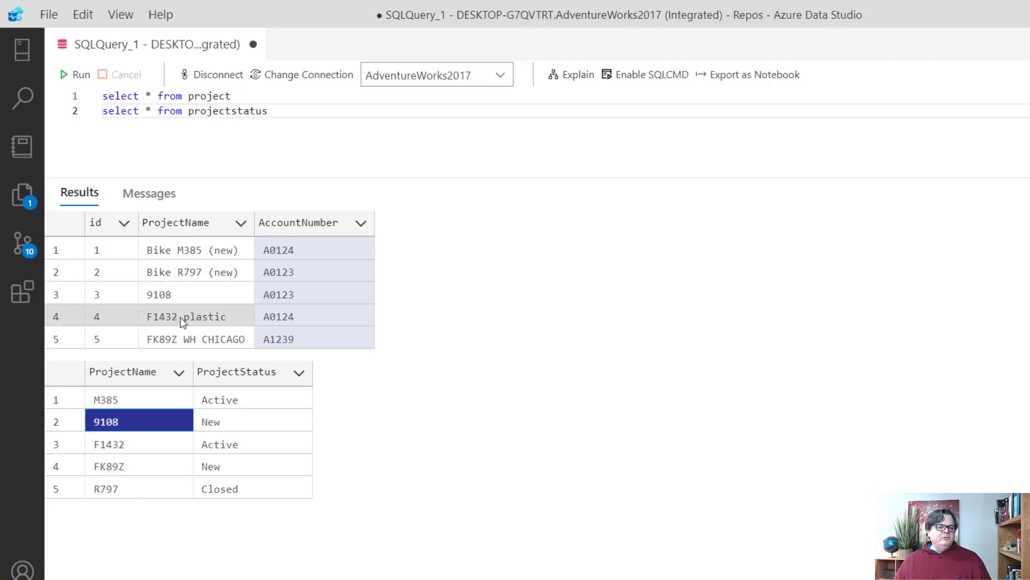
pyautogui.keyDown('ctrl'); pyautogui.click(165, 295); pyautogui.keyUp('ctrl')
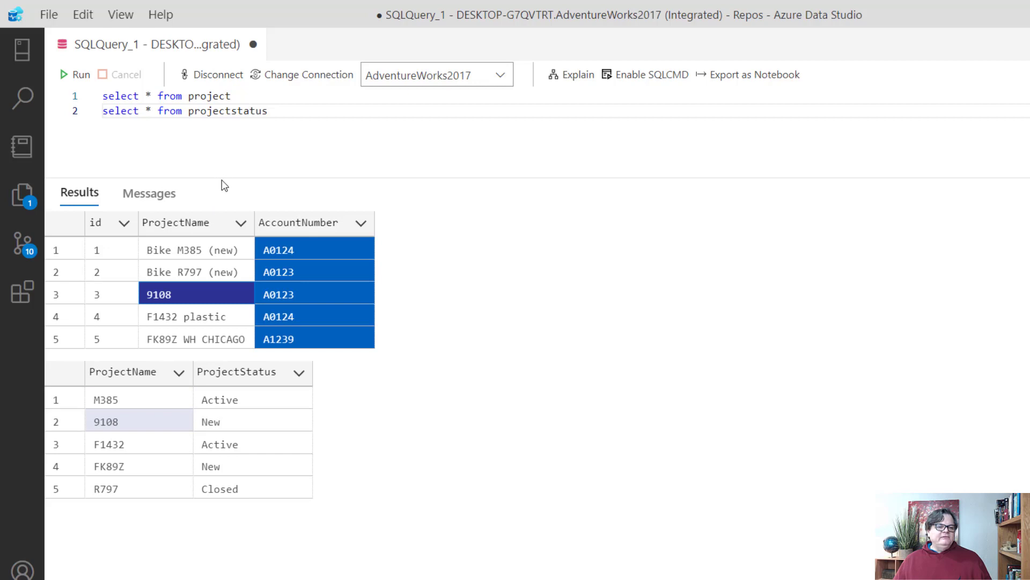
# Give the query editor more vertical room and return to editing it.
pyautogui.moveTo(226, 177); pyautogui.dragTo(242, 305)
pyautogui.click(292, 114)
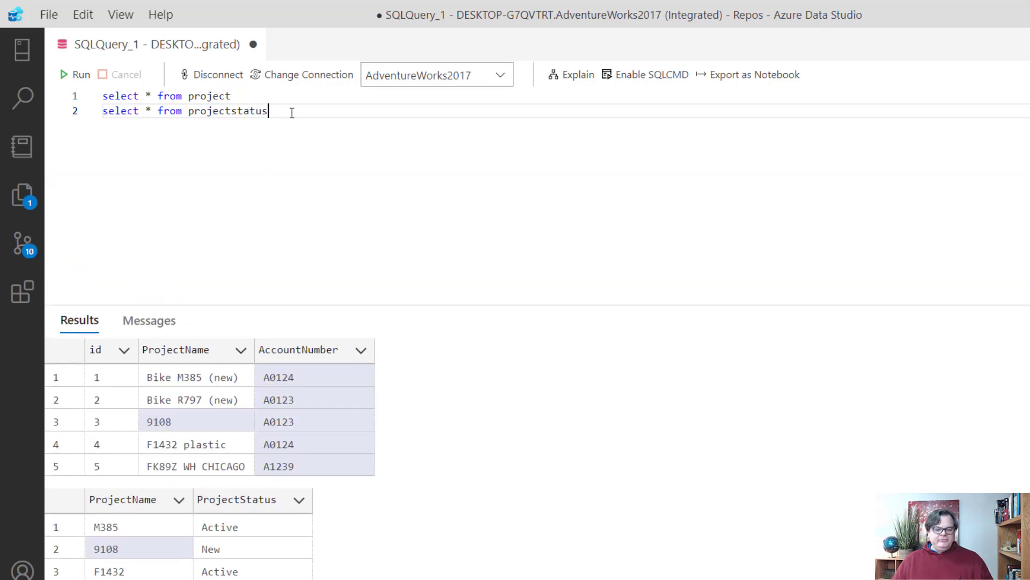
# Write select p.ProjectName, p.AccountNumber, s.ProjectStatus and the from Project p line.
pyautogui.press('Return')
pyautogui.press('Return')
pyautogui.write('select *')
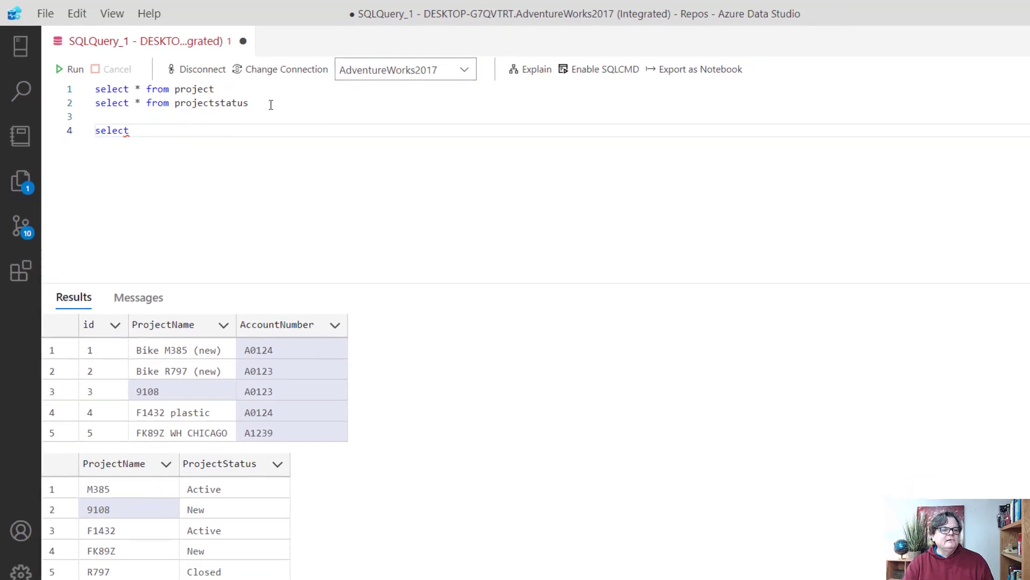
pyautogui.press('Return')
pyautogui.write('from p')
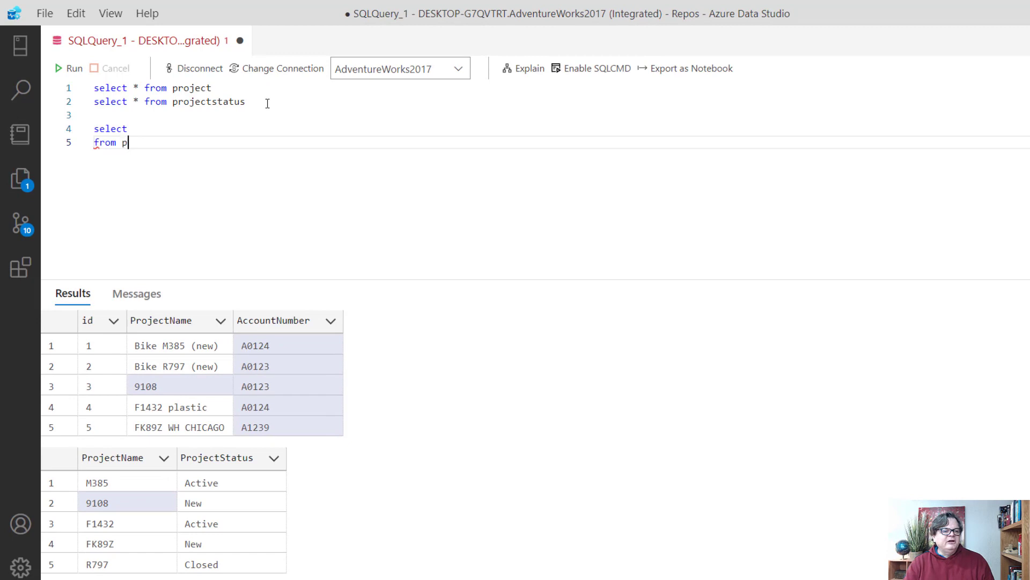
pyautogui.write('roject p')
pyautogui.press('Up')
pyautogui.write('j')
pyautogui.press('BackSpace')
pyautogui.write('p.P')
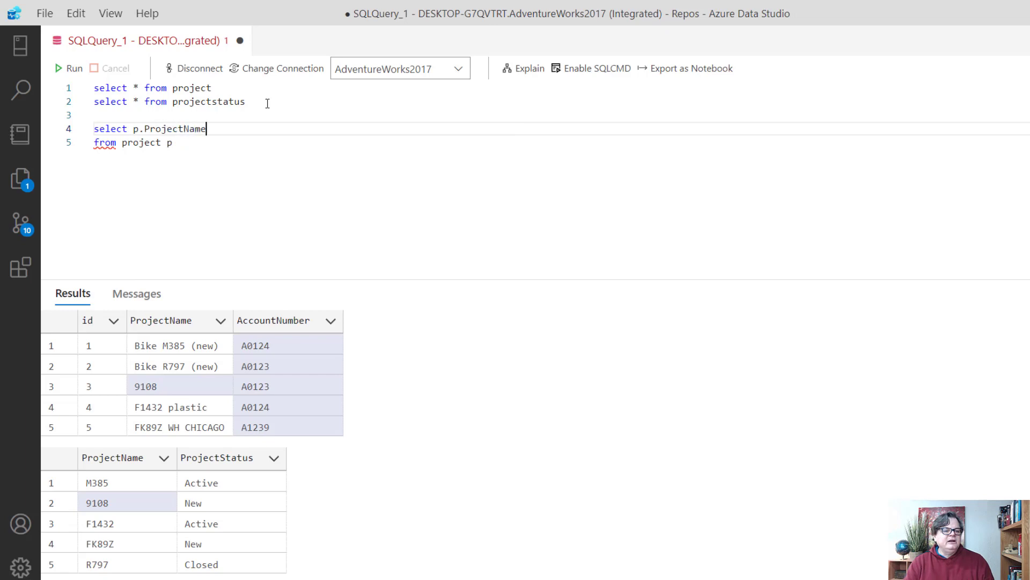
pyautogui.write(' p.AccountNum')
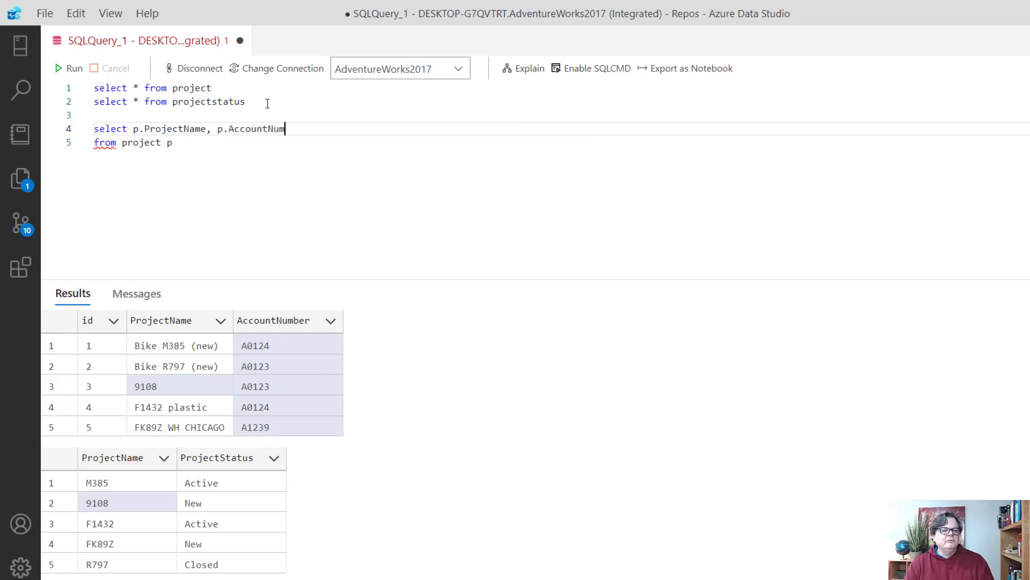
pyautogui.write('ber, s.Pro')
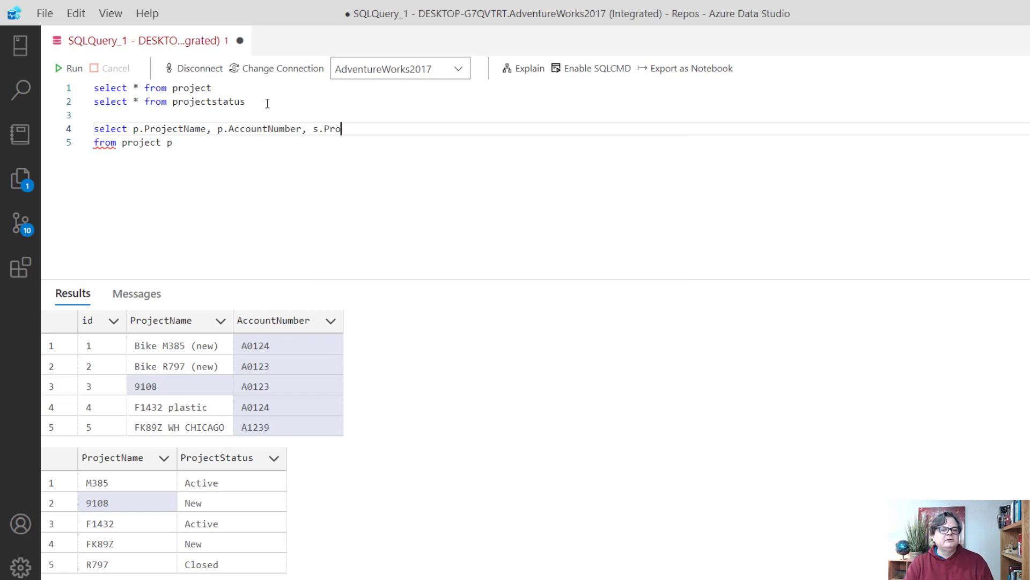
pyautogui.write('jectStatus')
pyautogui.press('Down')
pyautogui.press('Return')
pyautogui.write('inner jo')
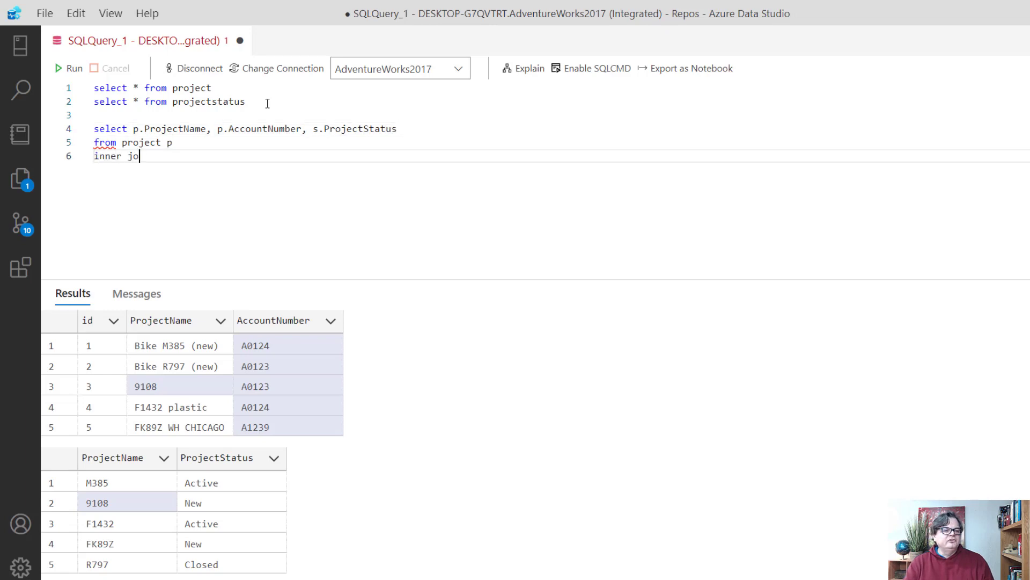
pyautogui.write('pr')
# Add inner join ProjectStatus s on p.ProjectName = s.ProjectName and fix the Project table name.
pyautogui.press('BackSpace')
pyautogui.press('BackSpace')
pyautogui.write('ProjectStatus on')
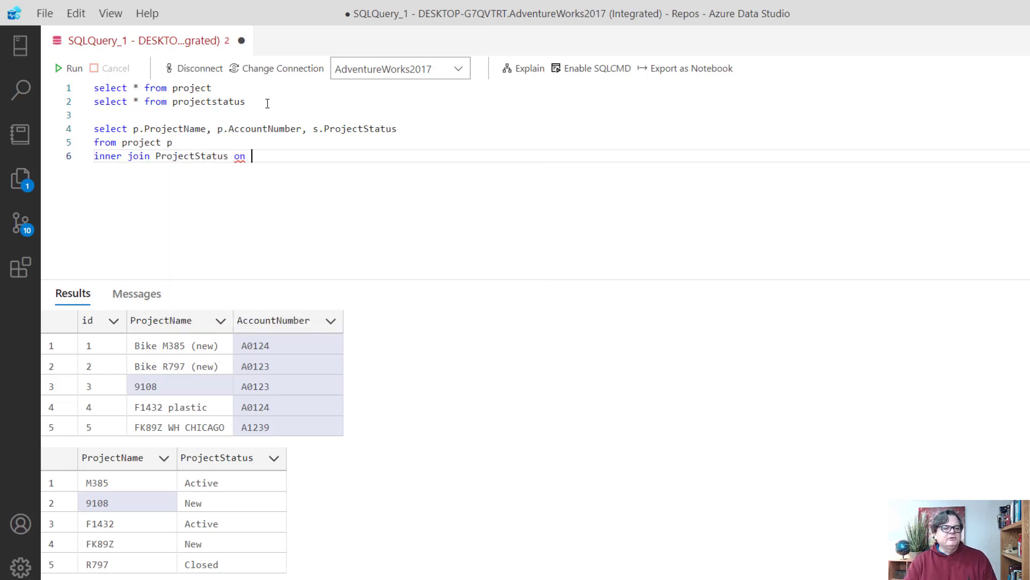
pyautogui.write(' p.Project')
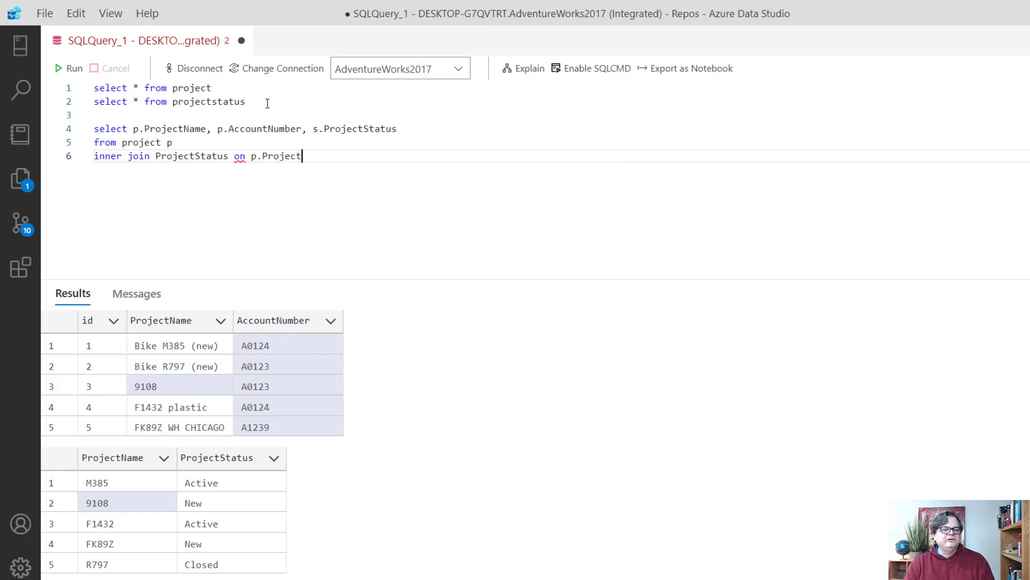
pyautogui.write('Name =')
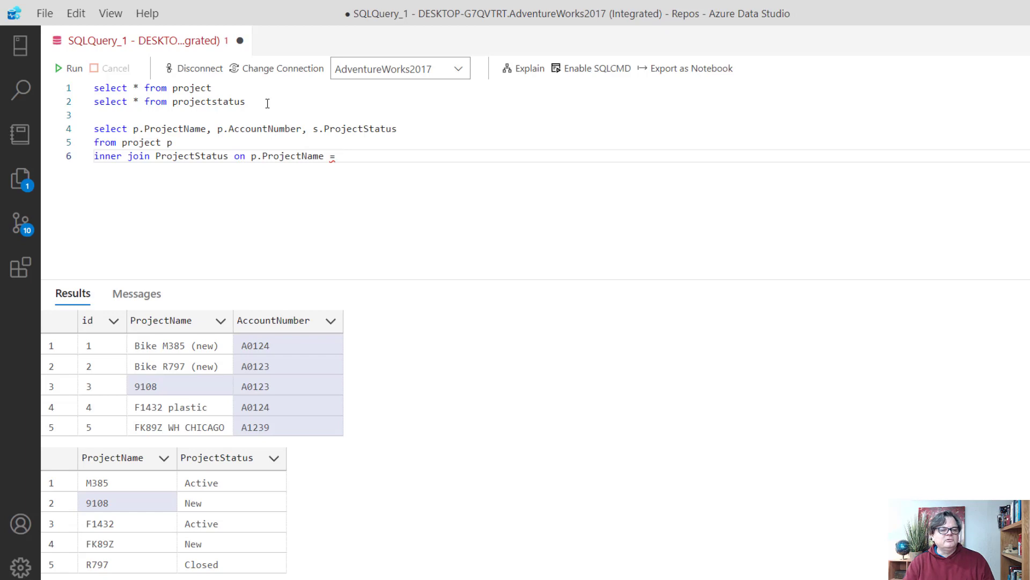
pyautogui.write('s')
pyautogui.press('BackSpace')
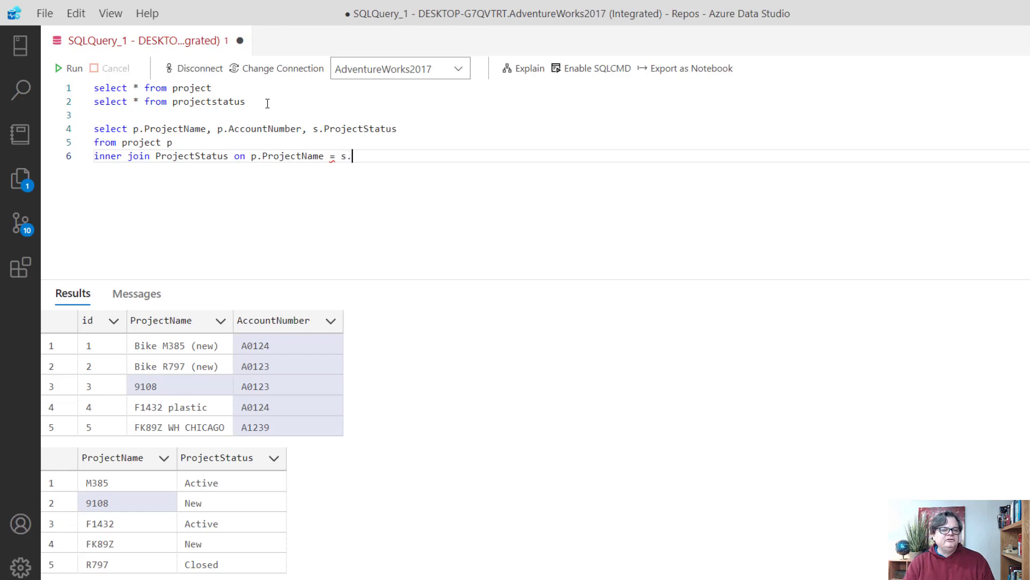
pyautogui.write('jectName')
pyautogui.click(123, 142)
pyautogui.press('Delete')
pyautogui.write('P')
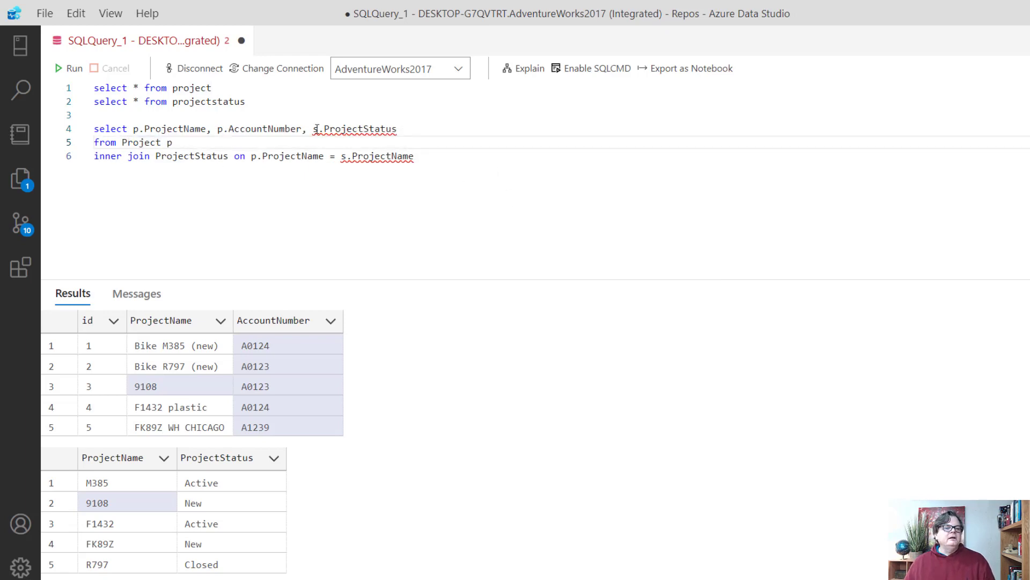
pyautogui.click(414, 158)
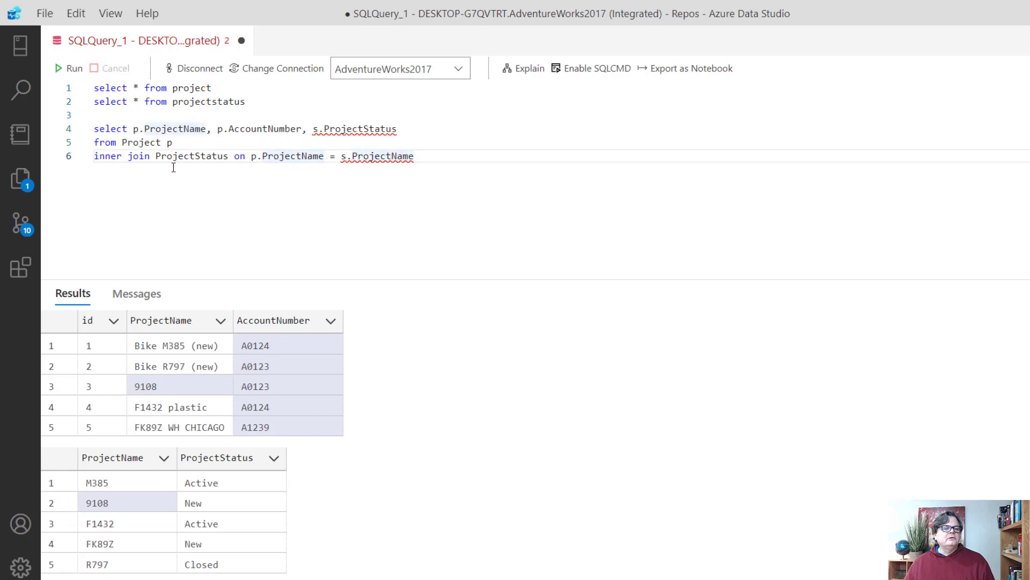
pyautogui.click(336, 147)
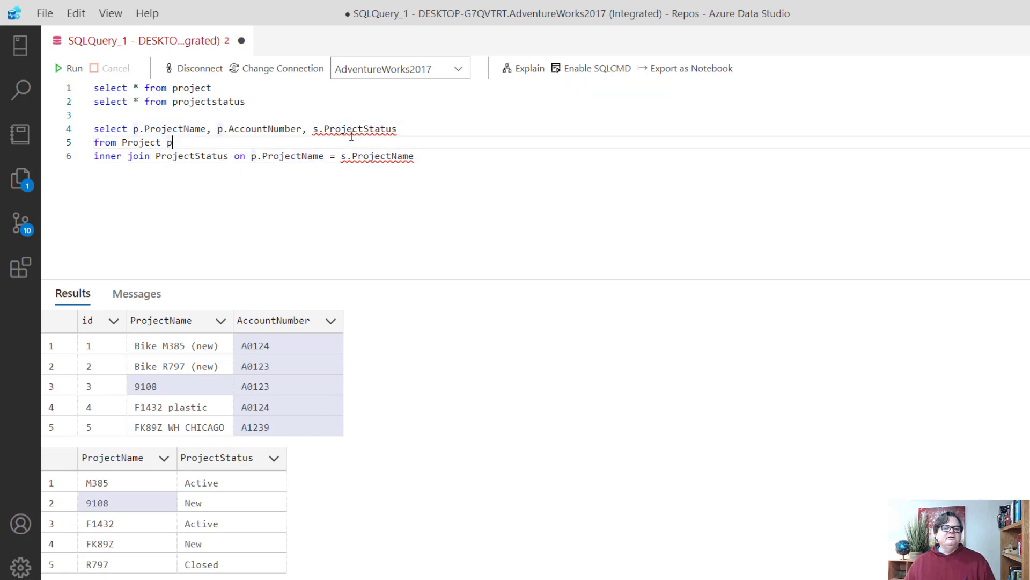
# Finish the join line and select the three lines of the join query.
pyautogui.click(233, 157)
pyautogui.write('s')
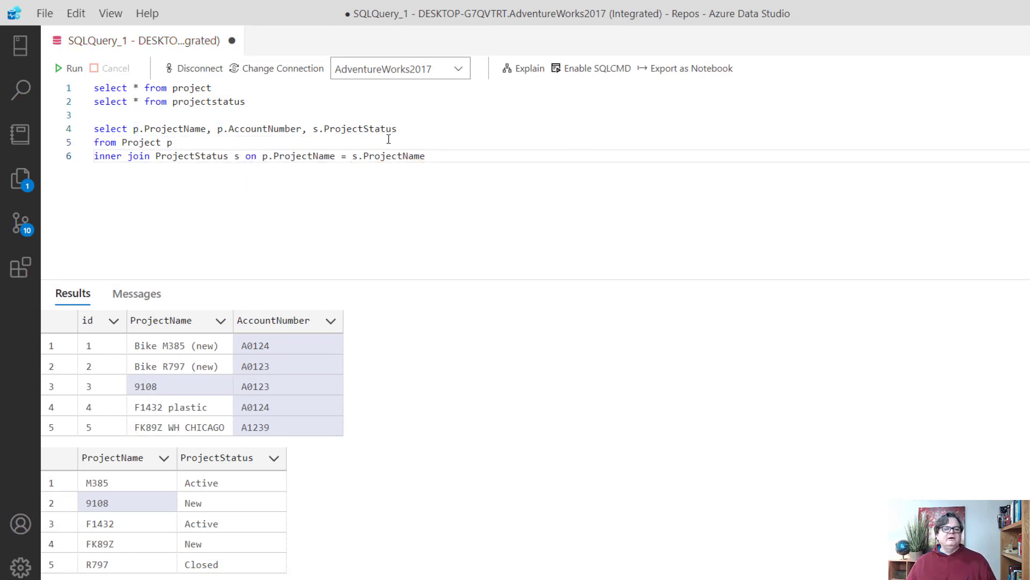
pyautogui.click(435, 155)
pyautogui.moveTo(427, 156); pyautogui.dragTo(16, 129)
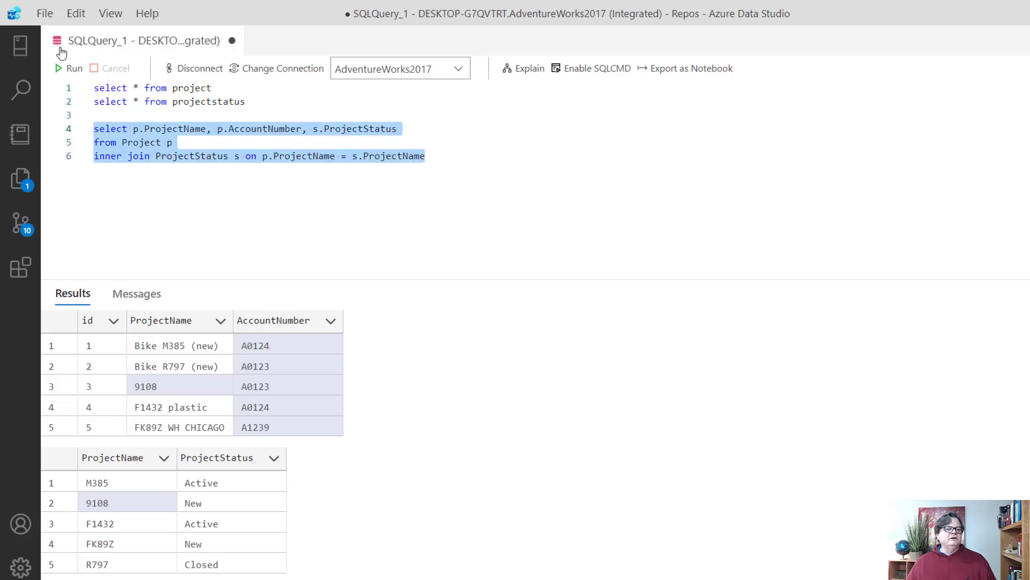
# Run the inner join, then change it to a left join and run again.
pyautogui.click(69, 68)
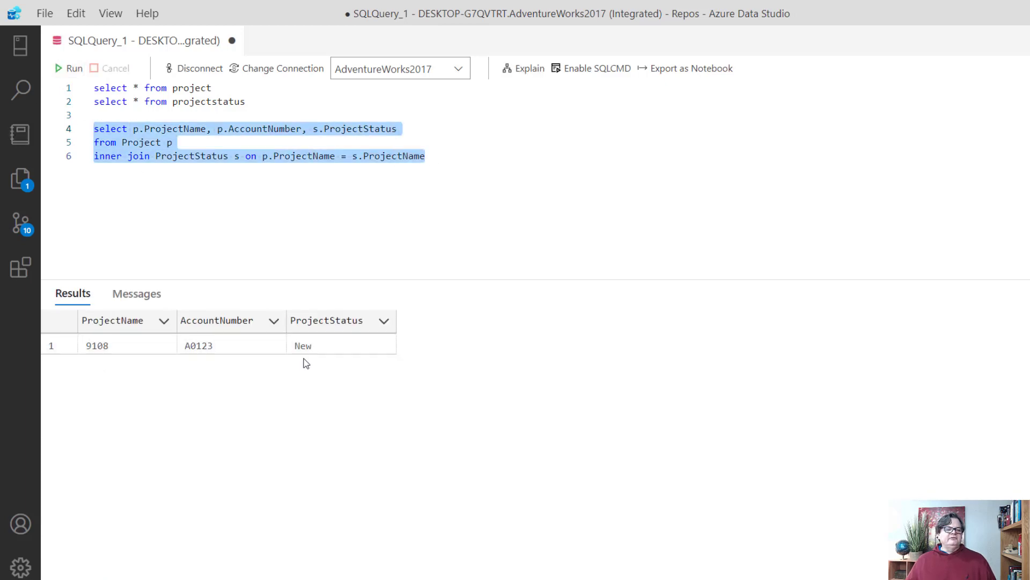
pyautogui.click(122, 154)
pyautogui.press('BackSpace')
pyautogui.press('BackSpace')
pyautogui.press('BackSpace')
pyautogui.press('BackSpace')
pyautogui.press('BackSpace')
pyautogui.write('left')
pyautogui.moveTo(437, 157); pyautogui.dragTo(93, 129)
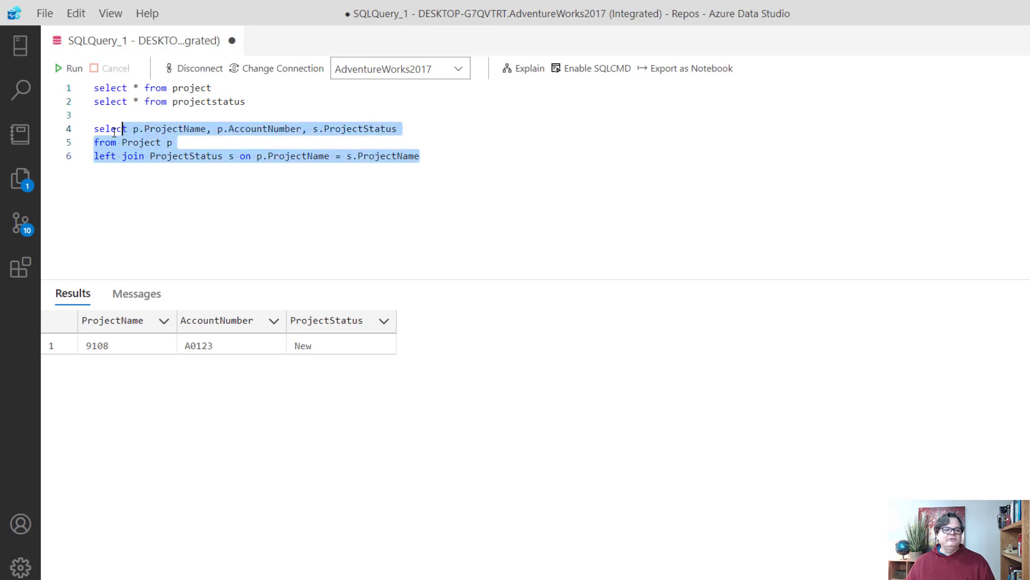
pyautogui.click(69, 68)
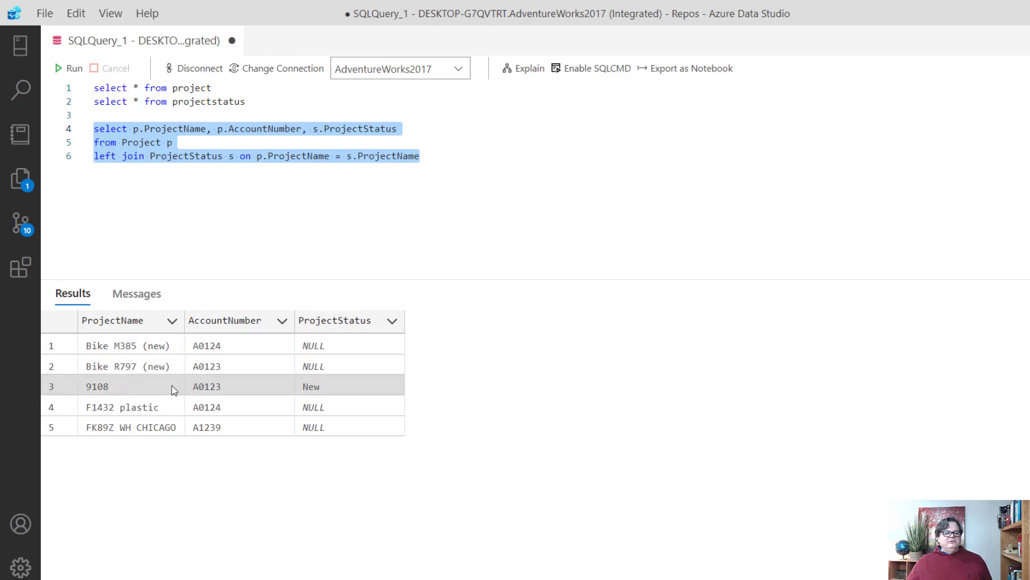
# Point out the one New status and the NULL statuses of the unmatched projects.
pyautogui.click(325, 395)
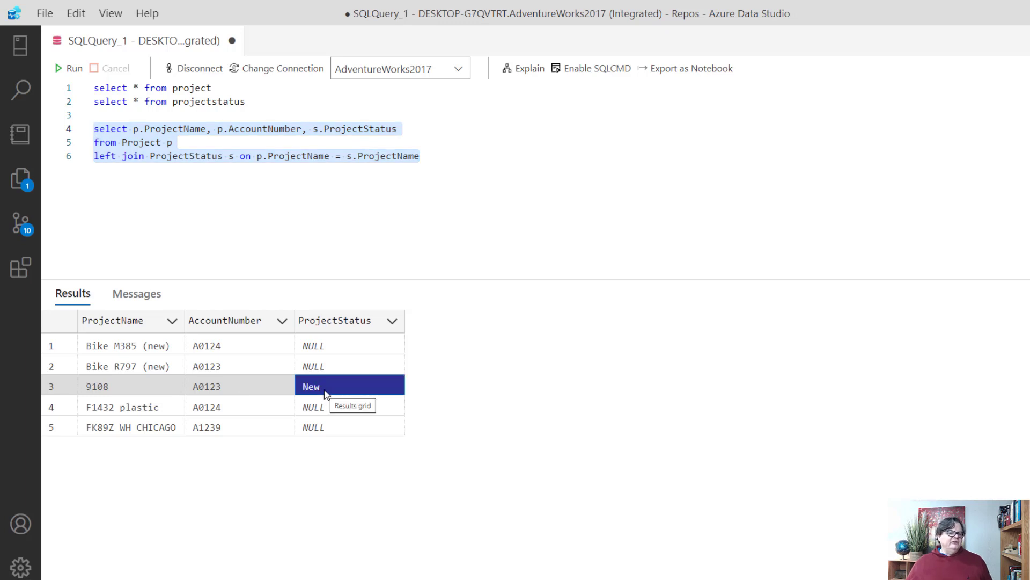
pyautogui.moveTo(324, 338); pyautogui.dragTo(321, 369)
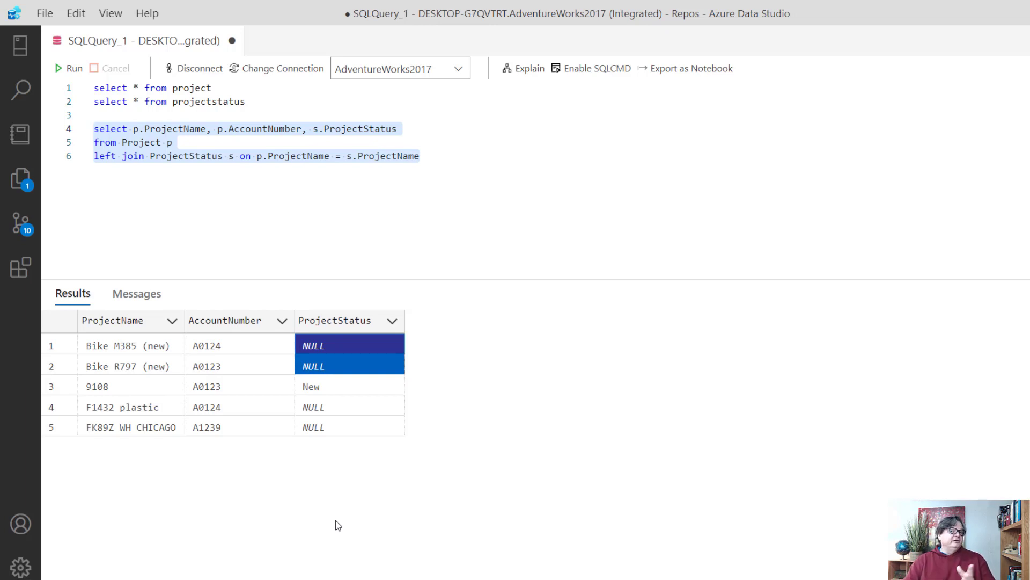
pyautogui.click(179, 175)
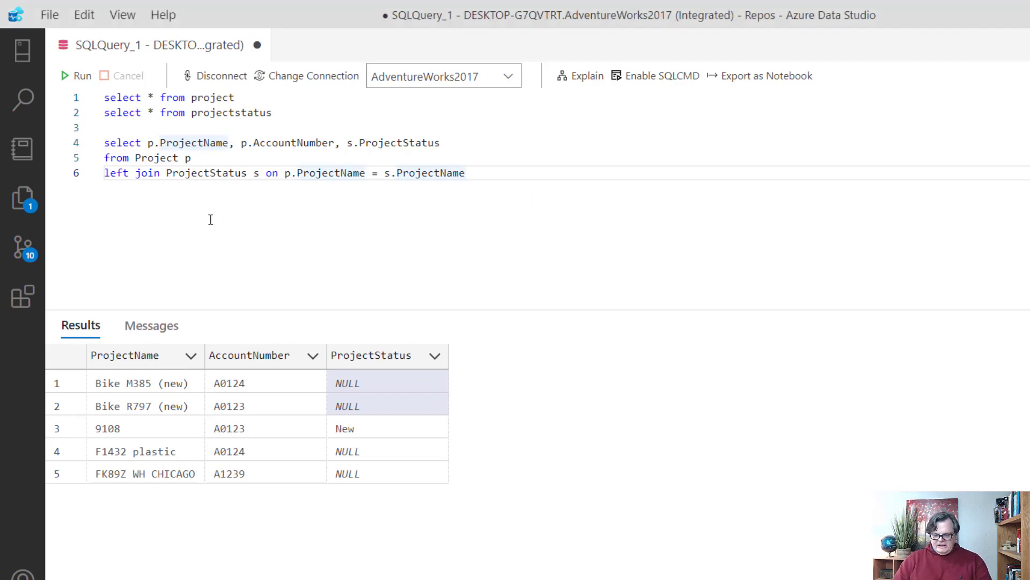
# Clear the editor and start a select string_split(...) query.
pyautogui.press('Return')
pyautogui.press('Return')
pyautogui.press('Return')
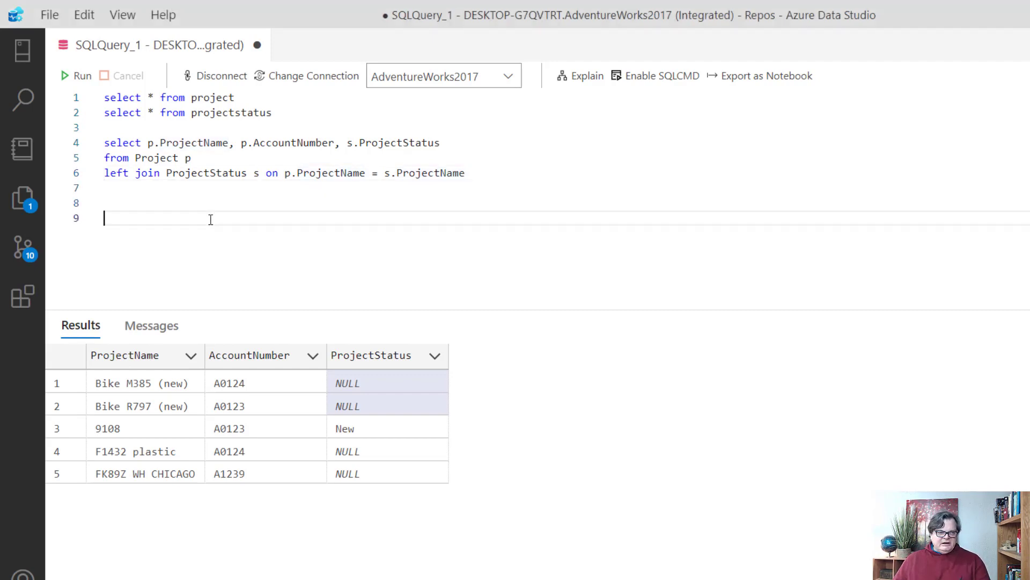
pyautogui.moveTo(169, 216)
pyautogui.mouseDown()
pyautogui.moveTo(76, 137)
pyautogui.moveTo(78, 97)
pyautogui.mouseUp()
pyautogui.press('Delete')
pyautogui.write('select ')
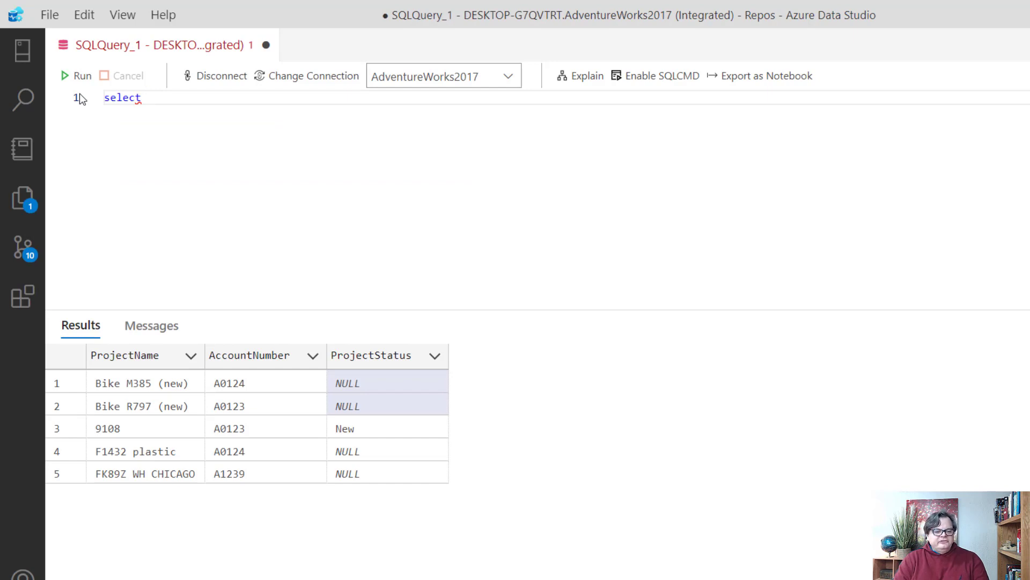
pyautogui.write('string')
pyautogui.press('Tab')
pyautogui.write('(')
pyautogui.press('Left')
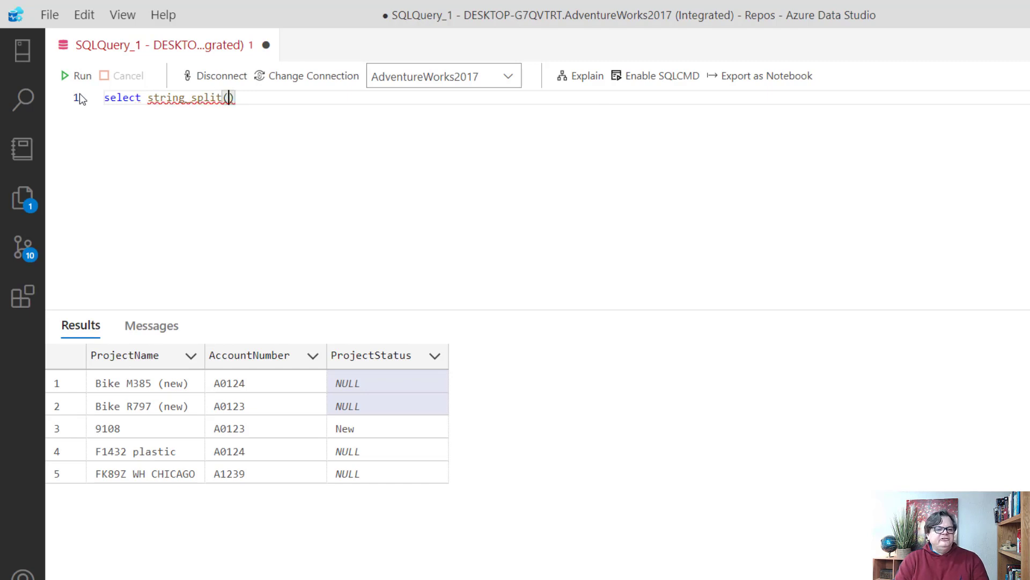
pyautogui.write('Pro')
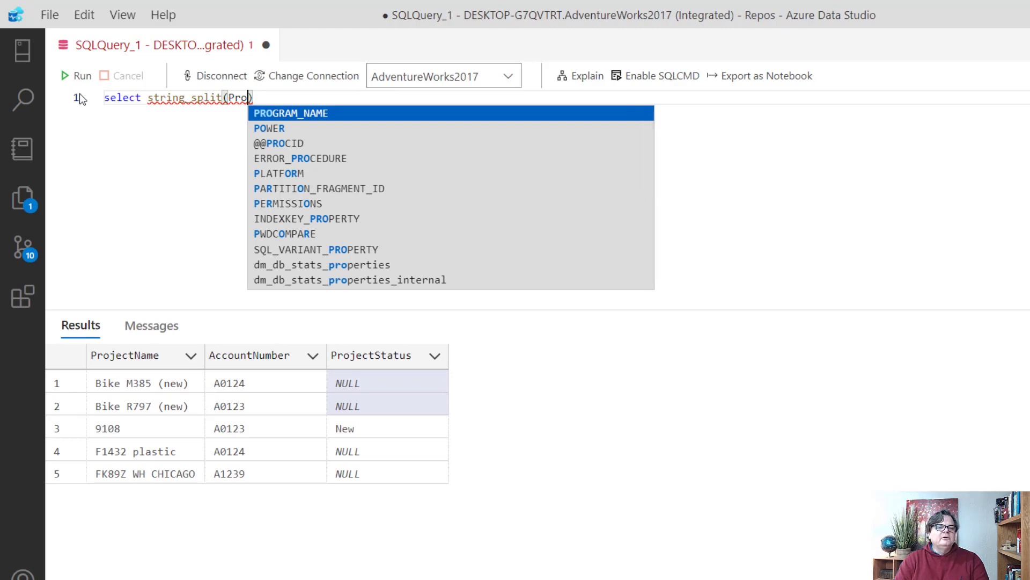
pyautogui.press('Escape')
pyautogui.write("jectName, '")
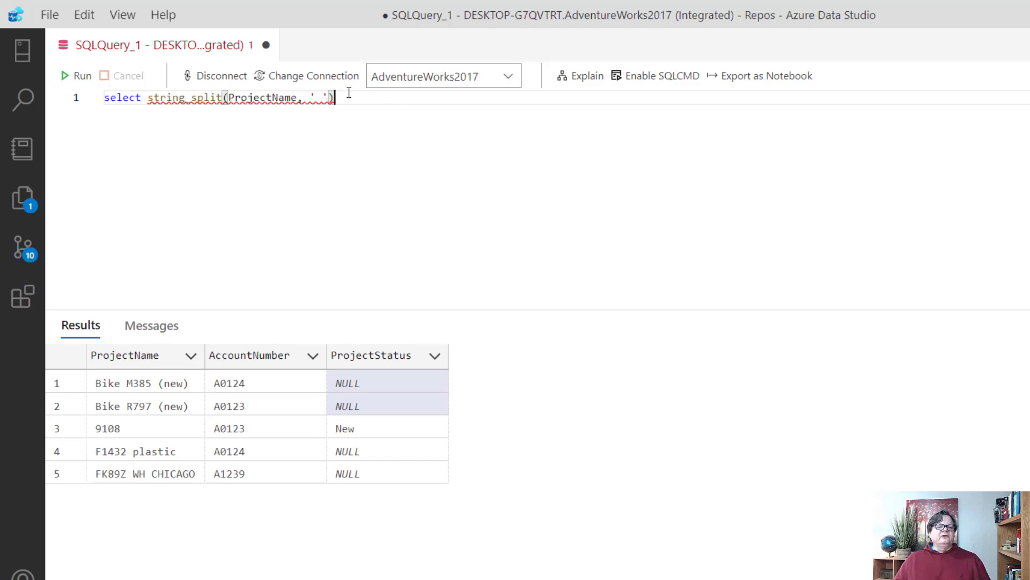
# Add a from Project line below and select the string_split call for moving.
pyautogui.moveTo(344, 97); pyautogui.dragTo(149, 98)
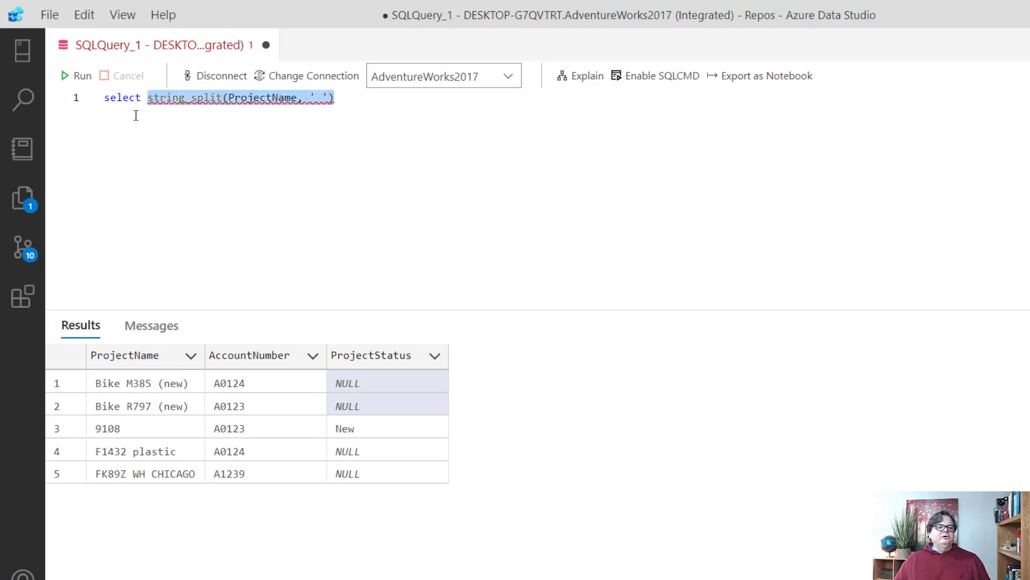
pyautogui.click(366, 157)
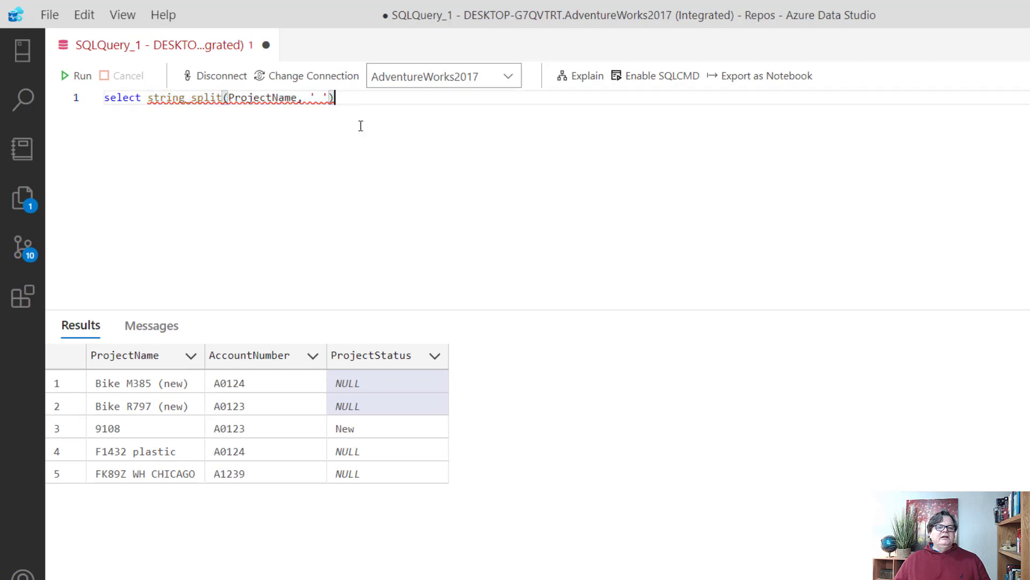
pyautogui.press('Return')
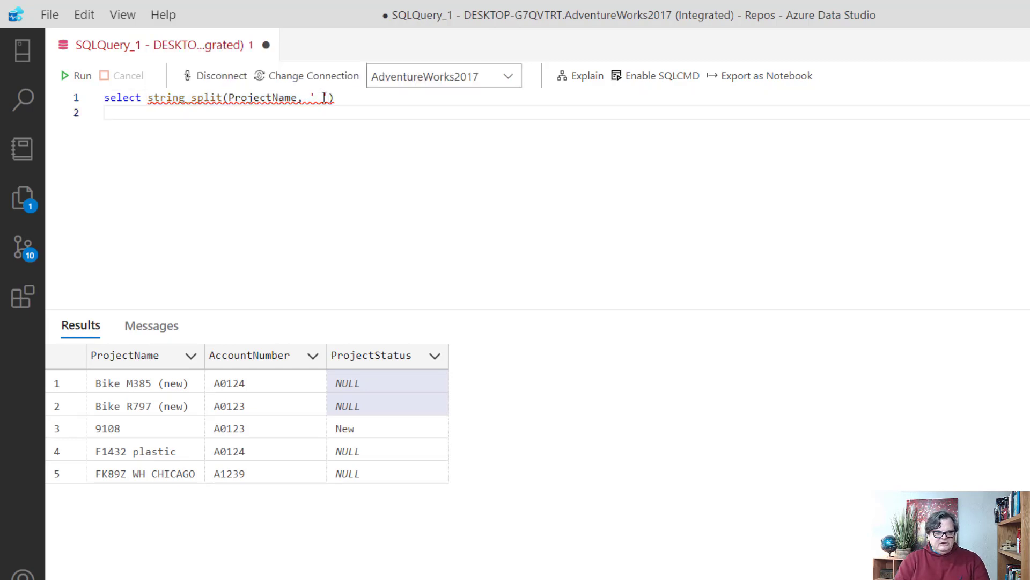
pyautogui.write('from Project')
pyautogui.moveTo(185, 98)
pyautogui.moveTo(148, 97)
pyautogui.mouseDown()
pyautogui.moveTo(332, 109)
pyautogui.moveTo(343, 100)
pyautogui.mouseUp()
pyautogui.hotkey('ctrl', 'c')
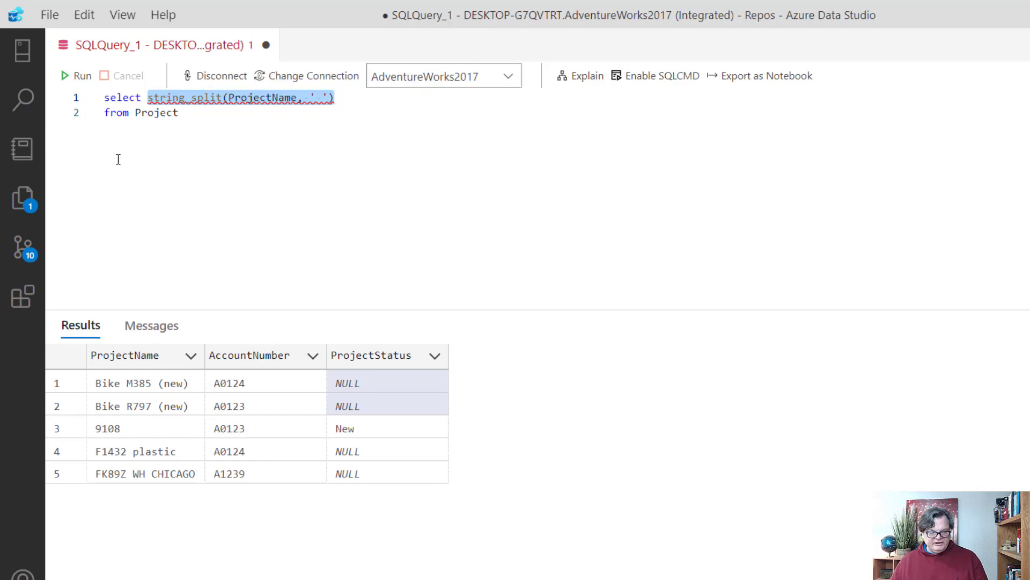
# Move string_split(ProjectName, ' ') after cross apply on line 2 and add value, ProjectName, AccountNumber to the select.
pyautogui.press('Delete')
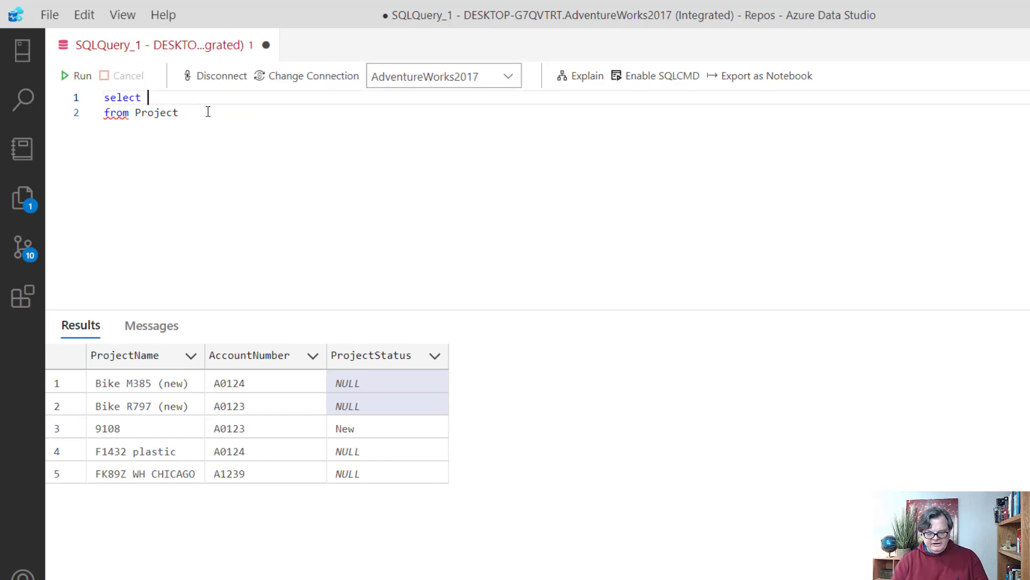
pyautogui.click(205, 114)
pyautogui.write('c')
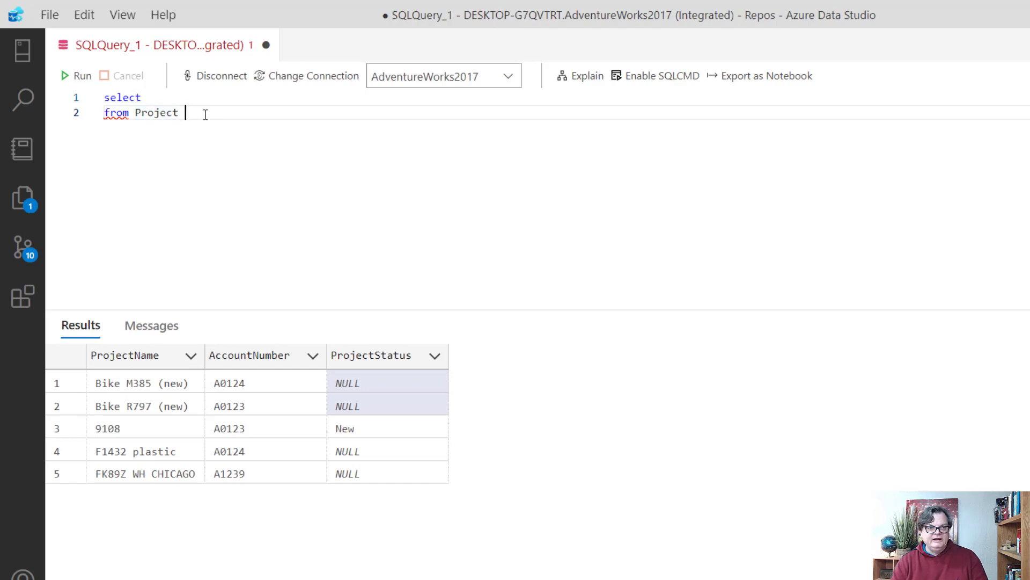
pyautogui.write('ross apply')
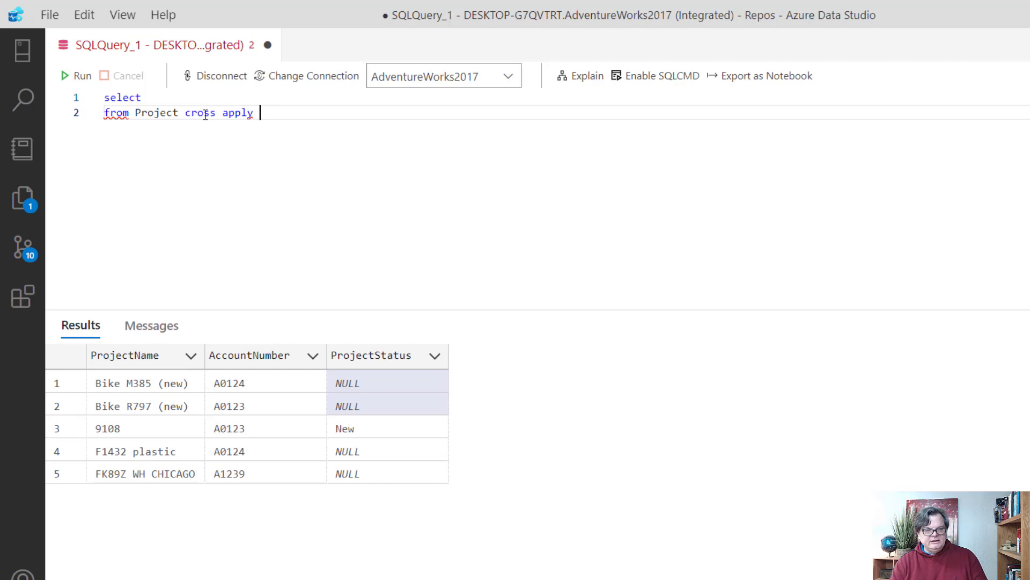
pyautogui.hotkey('ctrl', 'v')
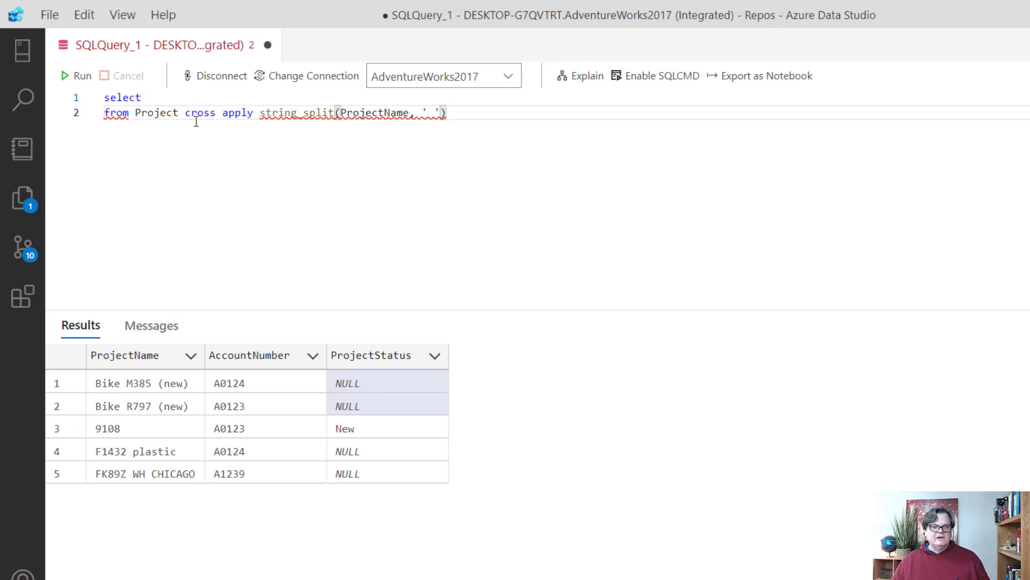
pyautogui.click(168, 98)
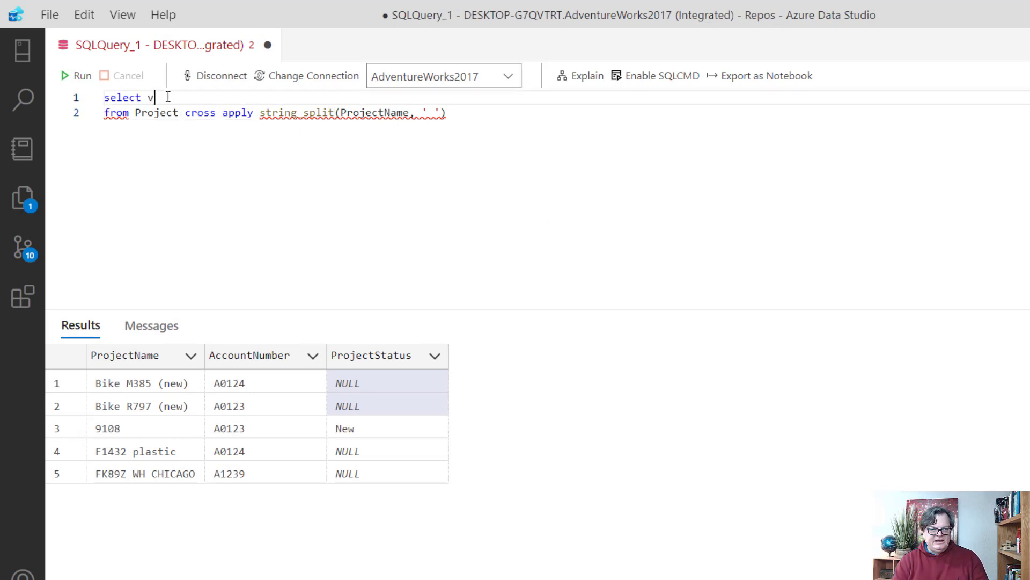
pyautogui.write('value')
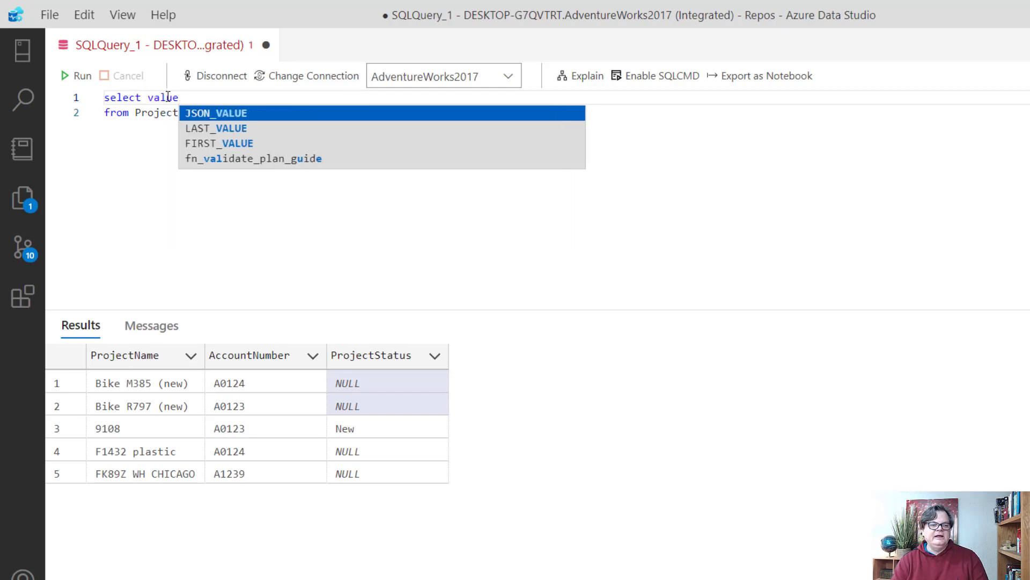
pyautogui.write(', ')
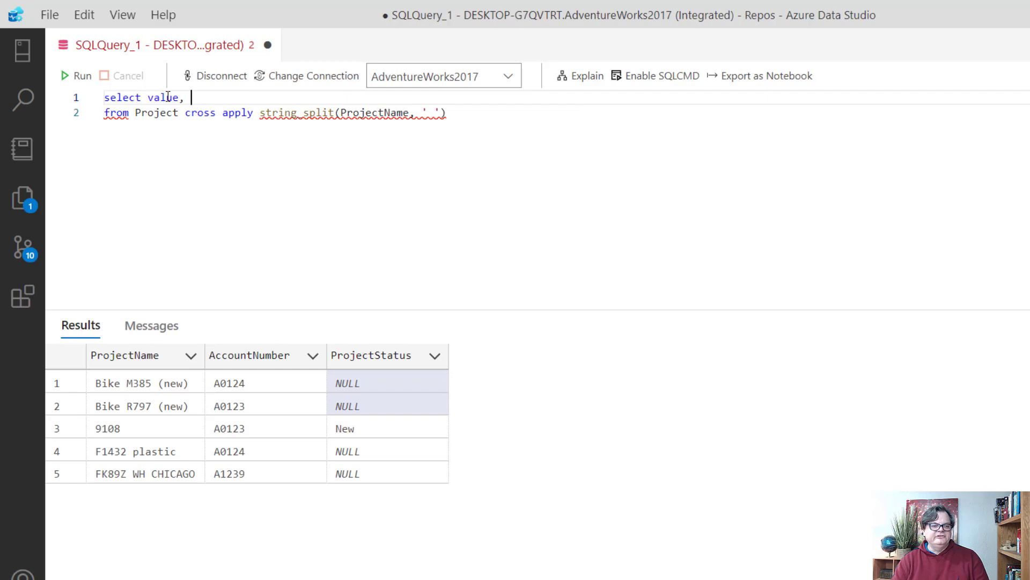
pyautogui.write('Pr')
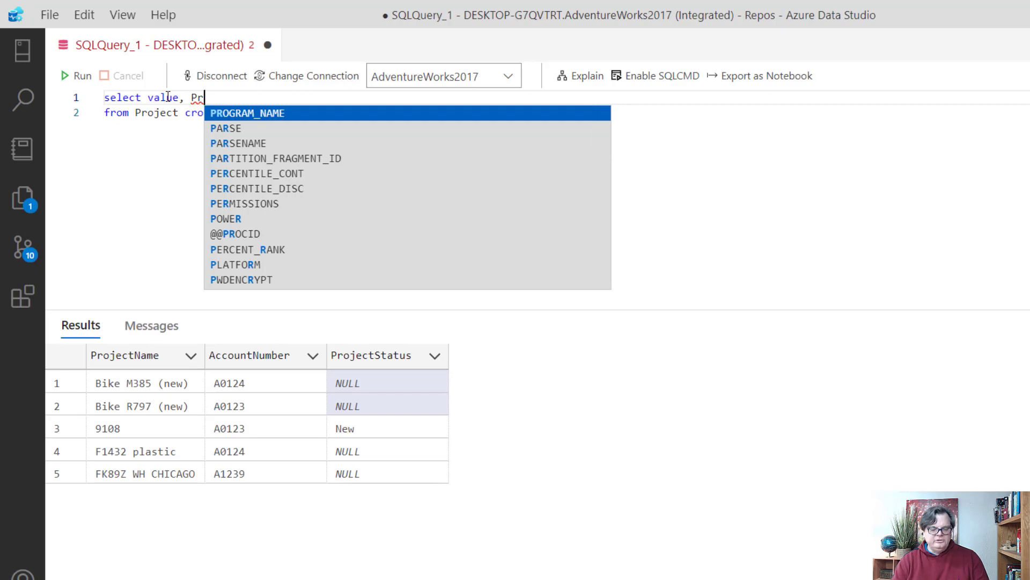
pyautogui.write('ojectName, AccountNumber')
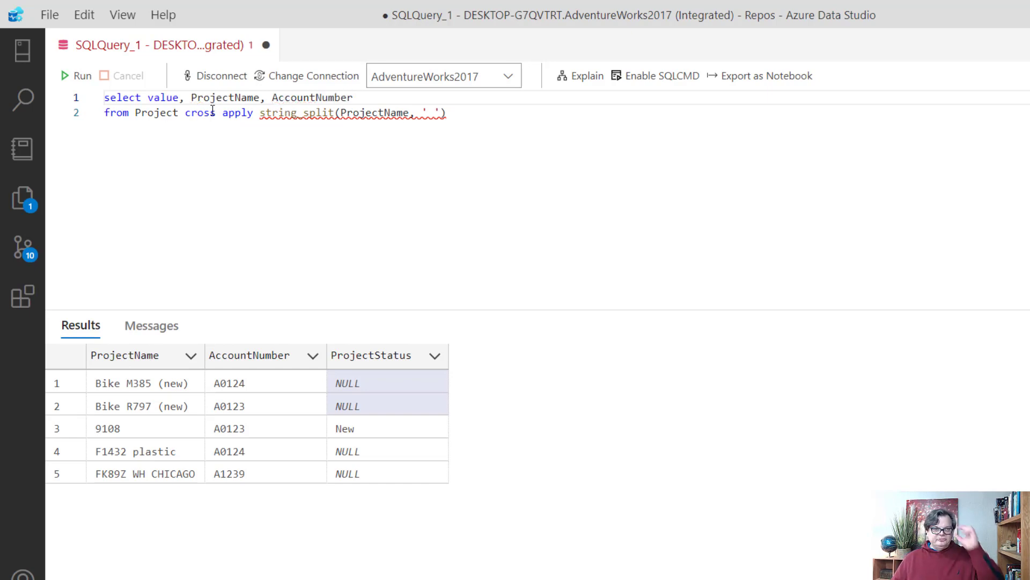
# Highlight the value column and the string_split call to review the query.
pyautogui.click(180, 98)
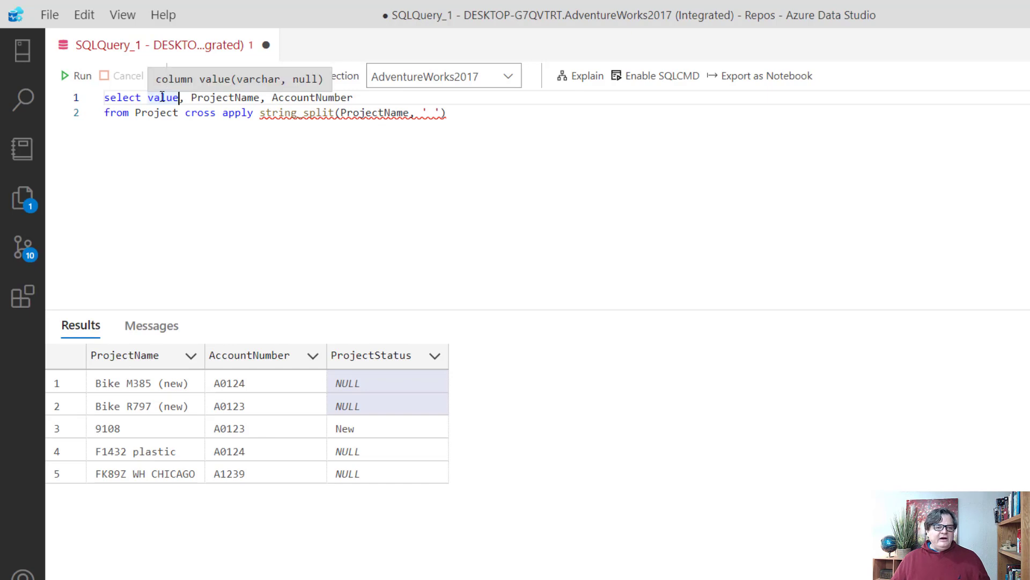
pyautogui.moveTo(147, 97); pyautogui.dragTo(180, 98)
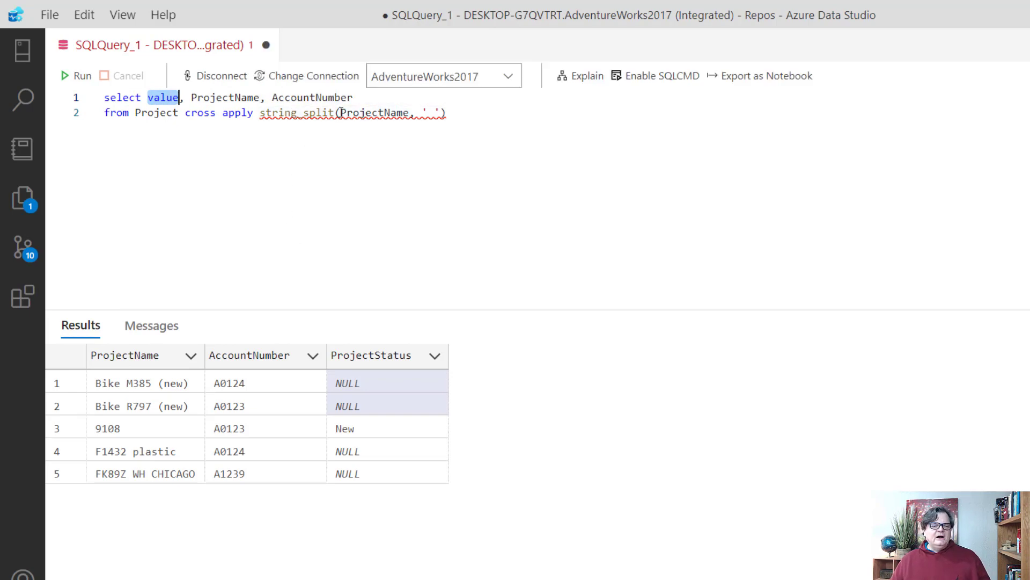
pyautogui.moveTo(340, 113); pyautogui.dragTo(410, 113)
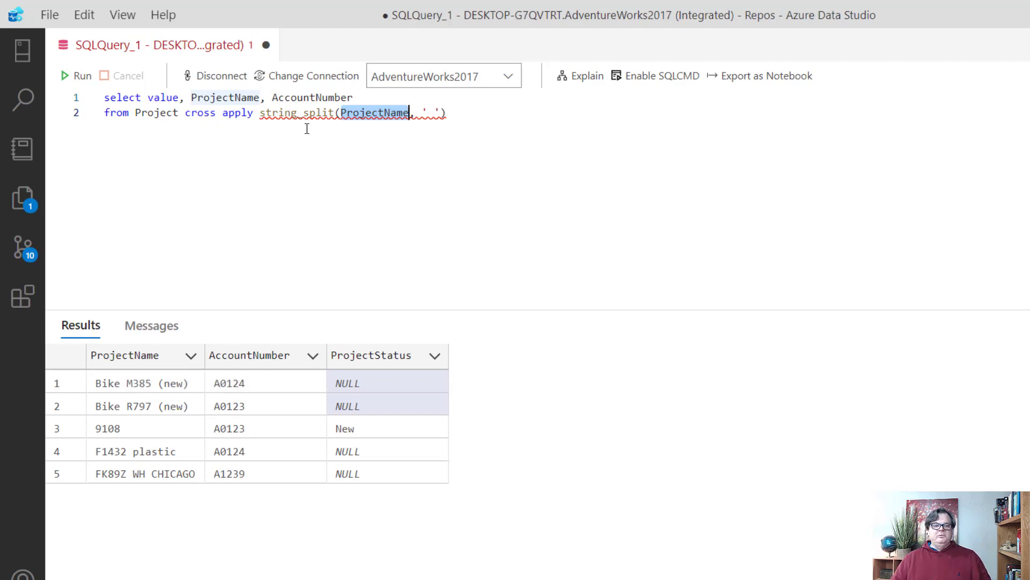
pyautogui.moveTo(259, 113); pyautogui.dragTo(447, 113)
pyautogui.moveTo(375, 113)
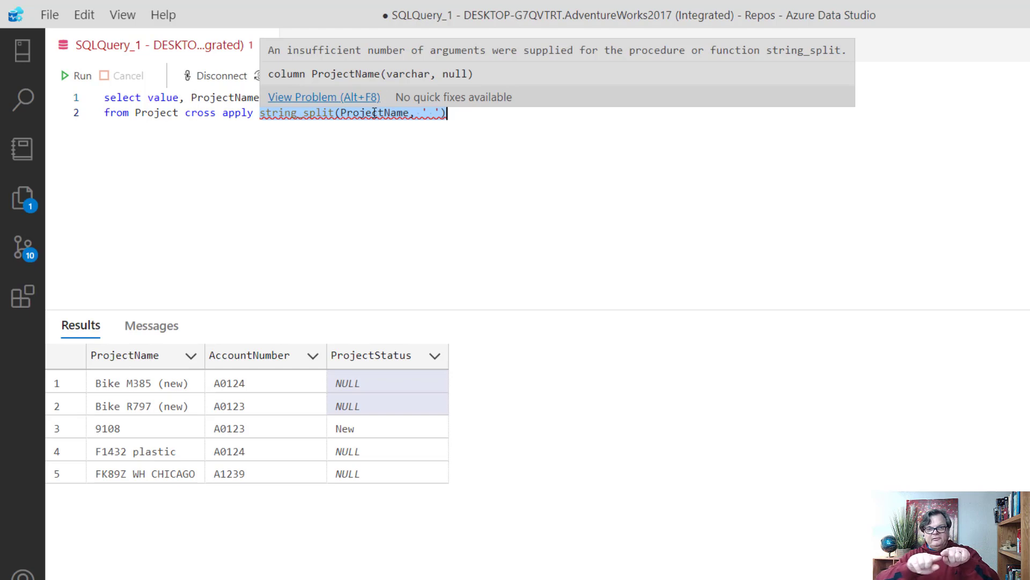
pyautogui.click(235, 140)
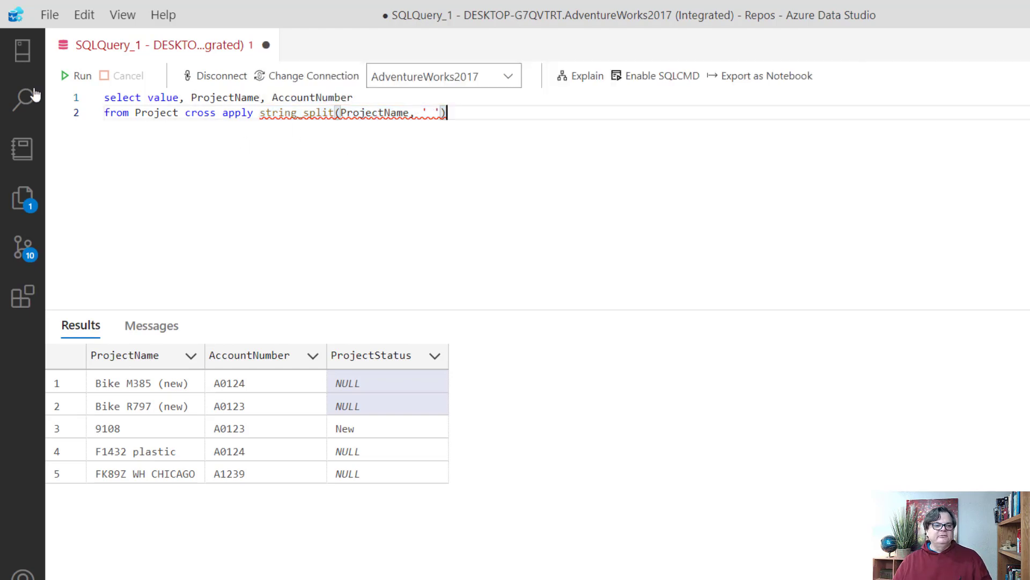
# Run the cross apply query and inspect the split words Bike, M385, (new) in rows 1-3.
pyautogui.click(63, 75)
pyautogui.moveTo(347, 310); pyautogui.dragTo(348, 188)
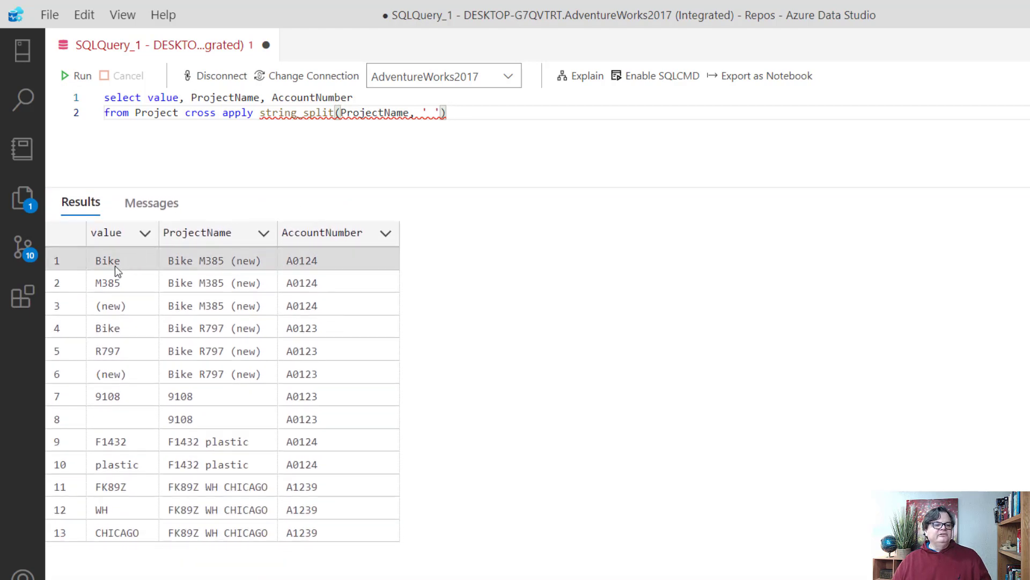
pyautogui.click(115, 266)
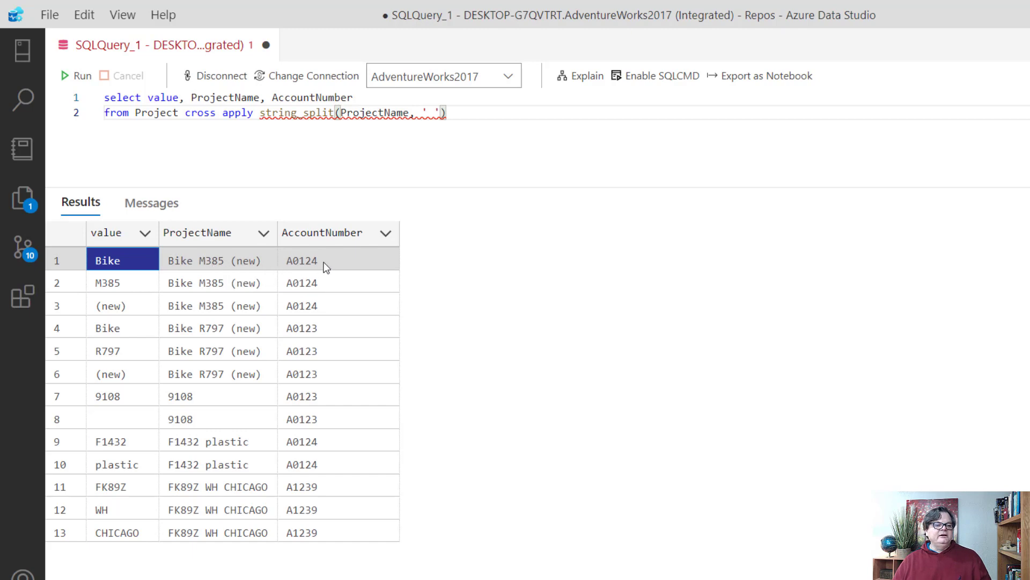
pyautogui.click(110, 284)
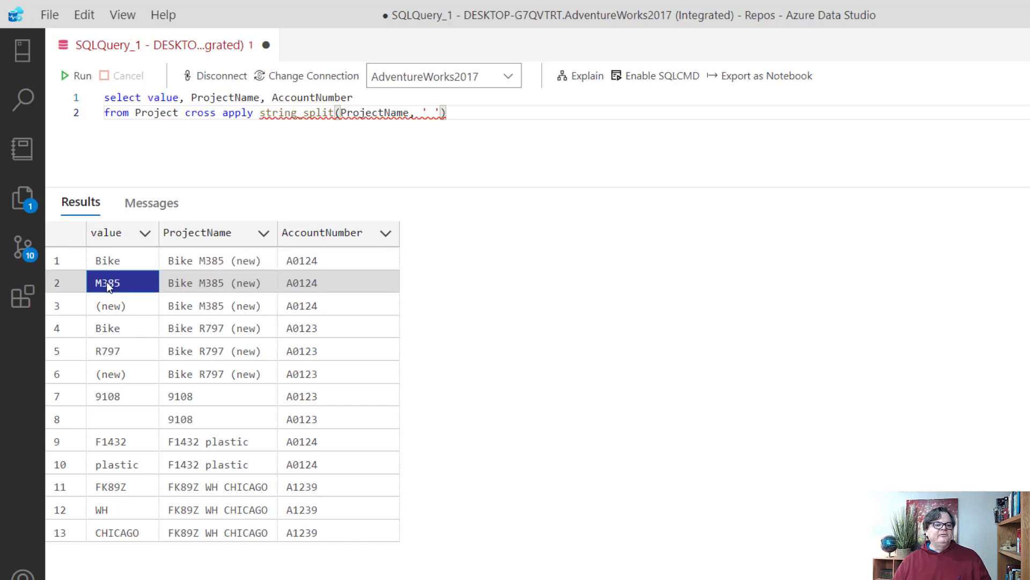
pyautogui.click(212, 286)
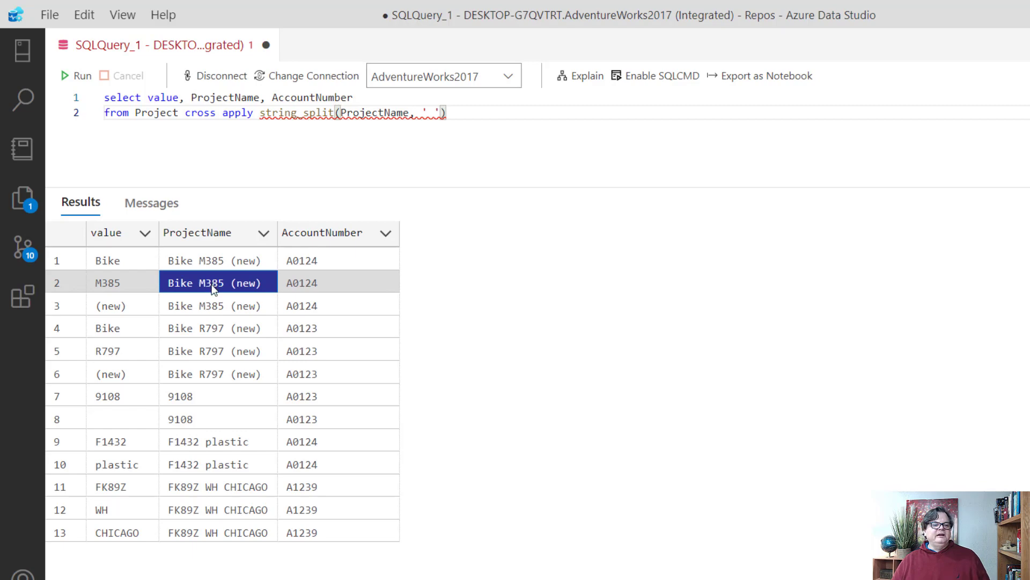
pyautogui.click(154, 309)
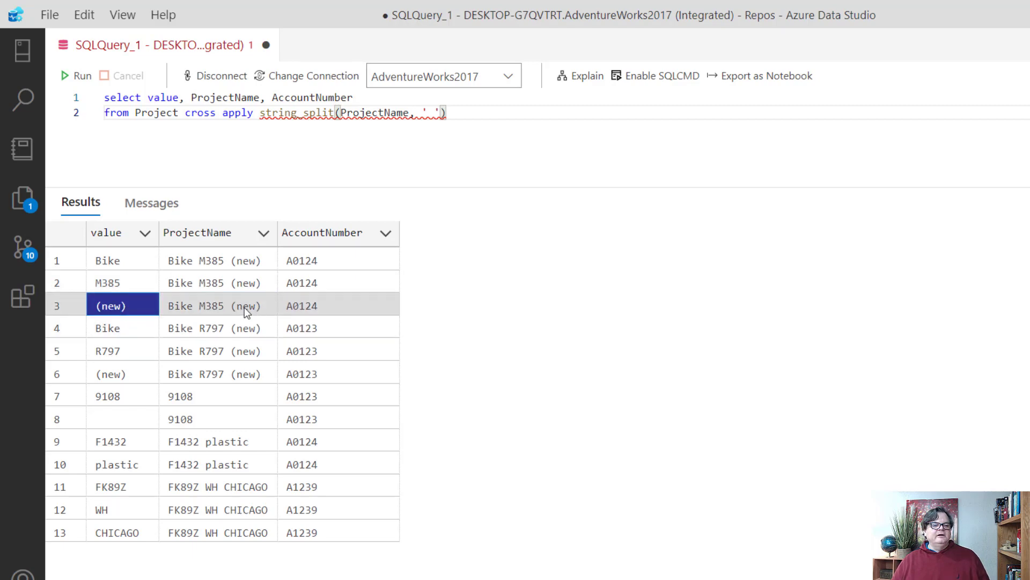
pyautogui.moveTo(96, 260); pyautogui.dragTo(331, 301)
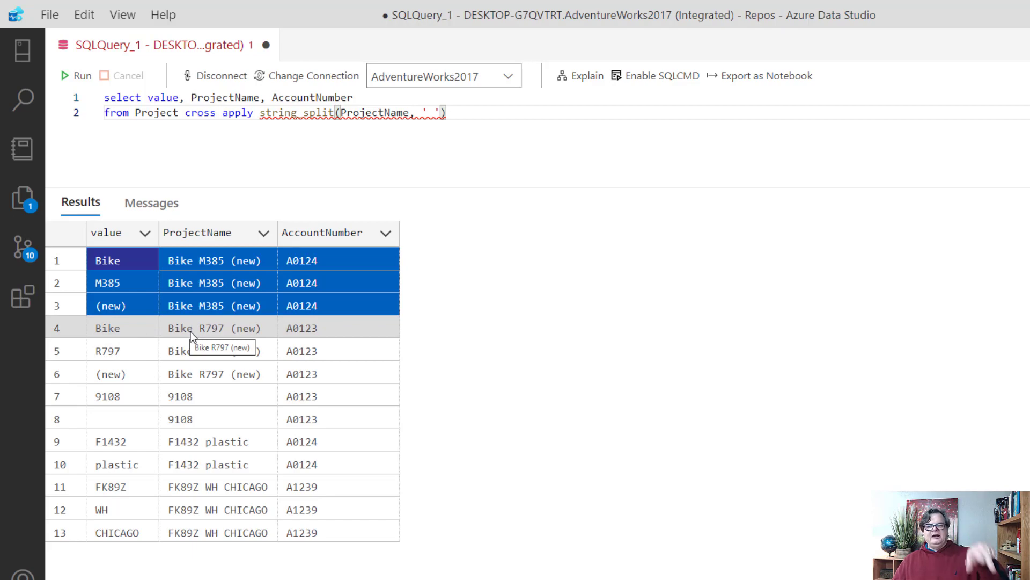
# Review rows 4-6 against the string_split call in the query.
pyautogui.moveTo(218, 328); pyautogui.dragTo(214, 374)
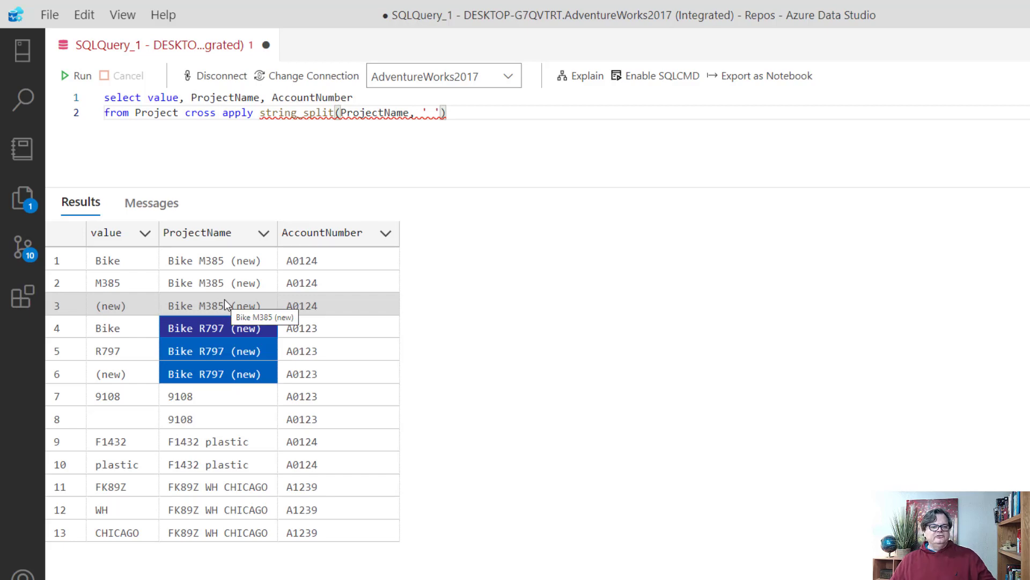
pyautogui.moveTo(260, 113); pyautogui.dragTo(455, 113)
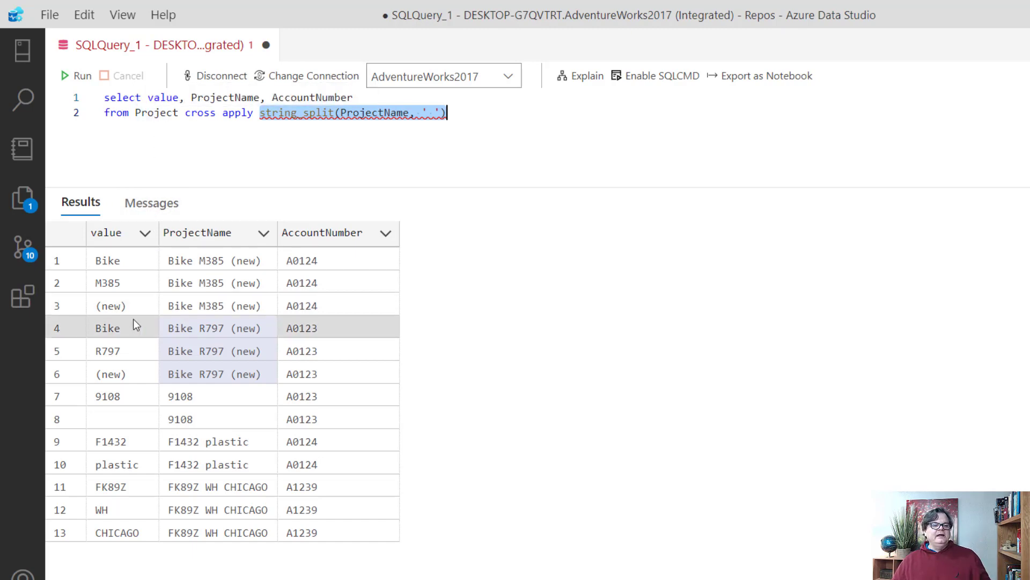
pyautogui.moveTo(150, 328); pyautogui.dragTo(318, 375)
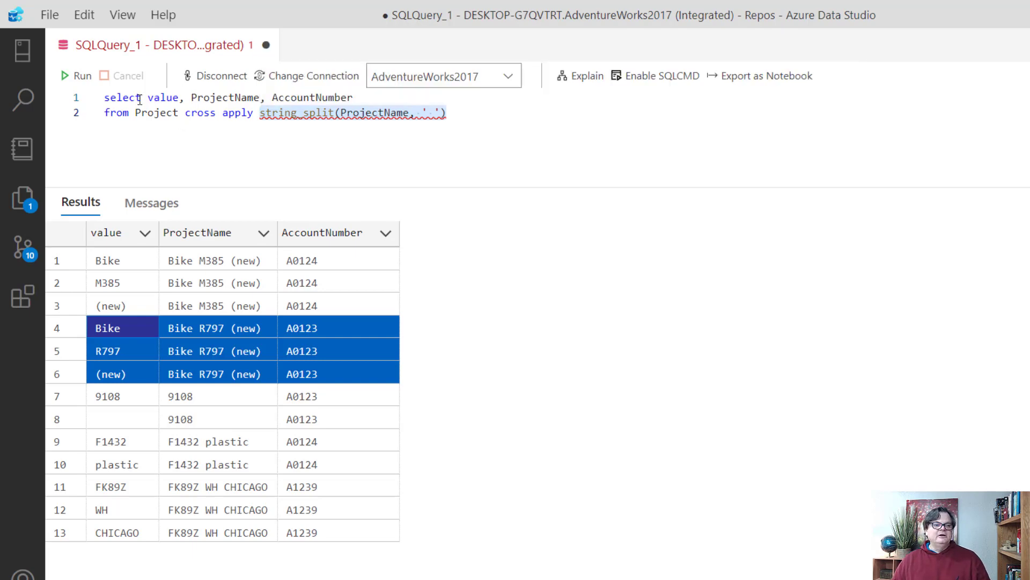
pyautogui.click(161, 97)
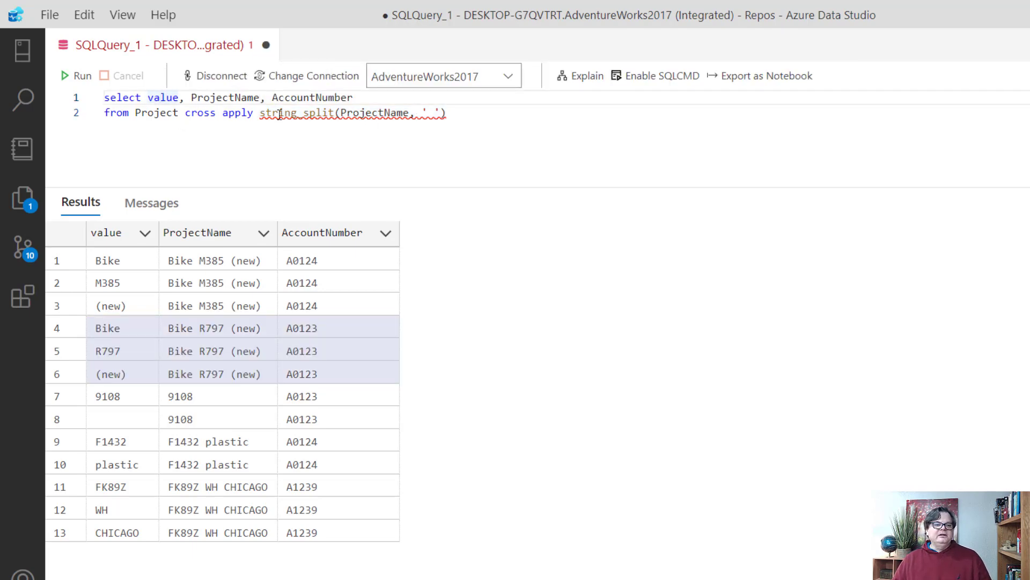
pyautogui.moveTo(262, 116); pyautogui.dragTo(337, 115)
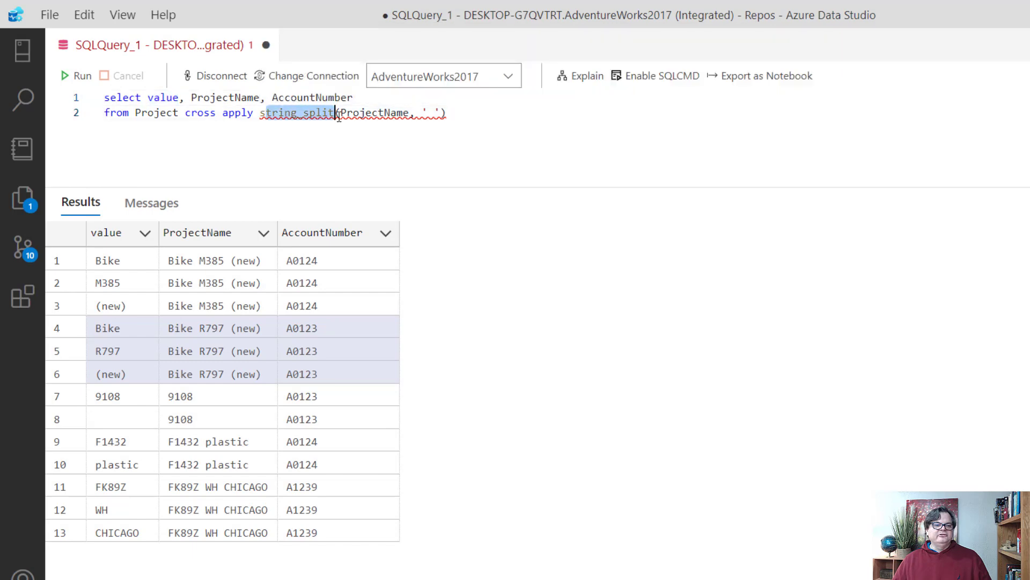
# Alias the split column as Token, run the query and select the Token values.
pyautogui.click(183, 102)
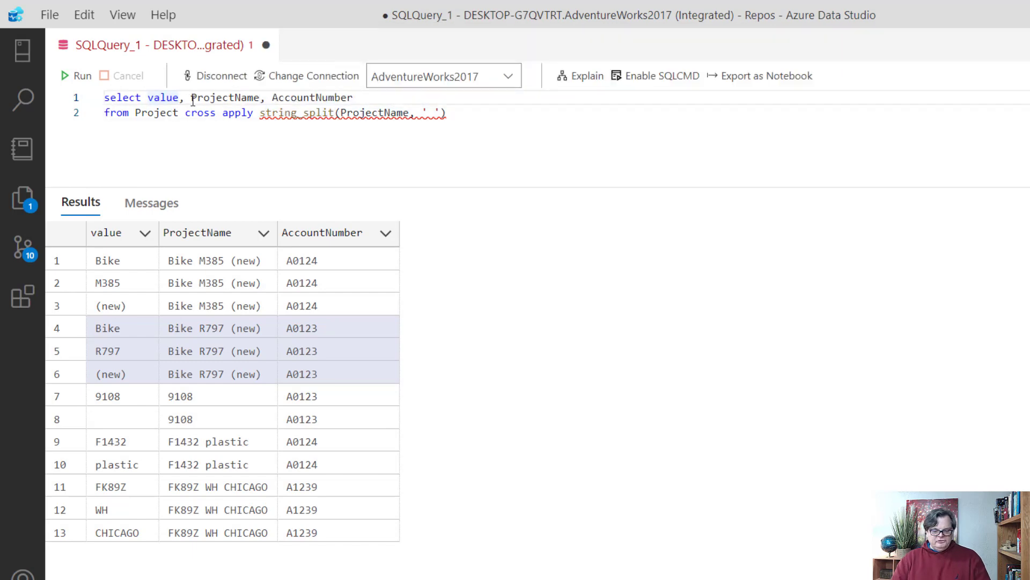
pyautogui.write('Tp')
pyautogui.press('BackSpace')
pyautogui.write('oken')
pyautogui.click(81, 75)
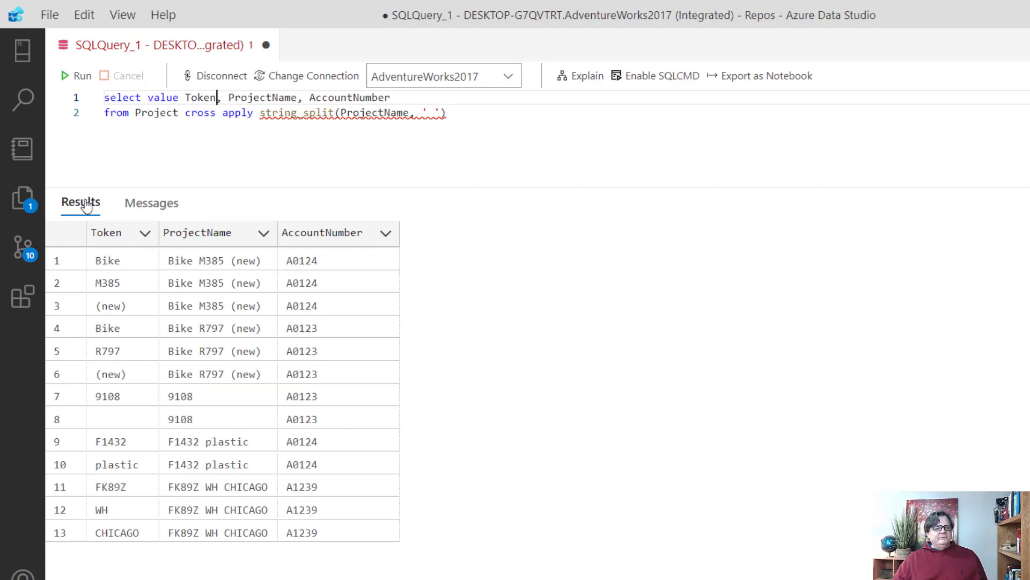
pyautogui.moveTo(118, 259); pyautogui.dragTo(103, 537)
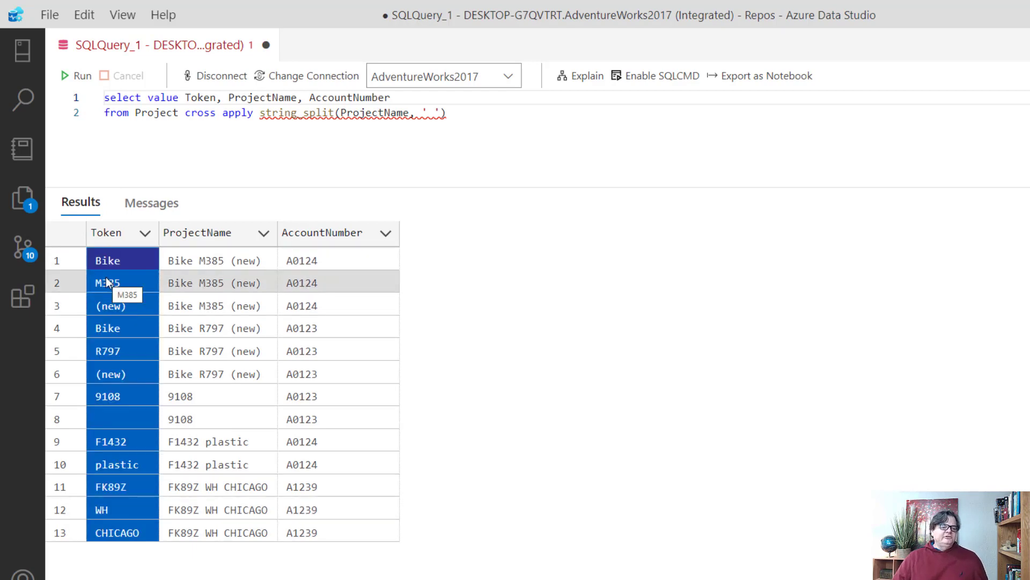
# Add blank lines below the query for a new select.
pyautogui.click(489, 114)
pyautogui.press('Return')
pyautogui.press('Return')
pyautogui.write('select ')
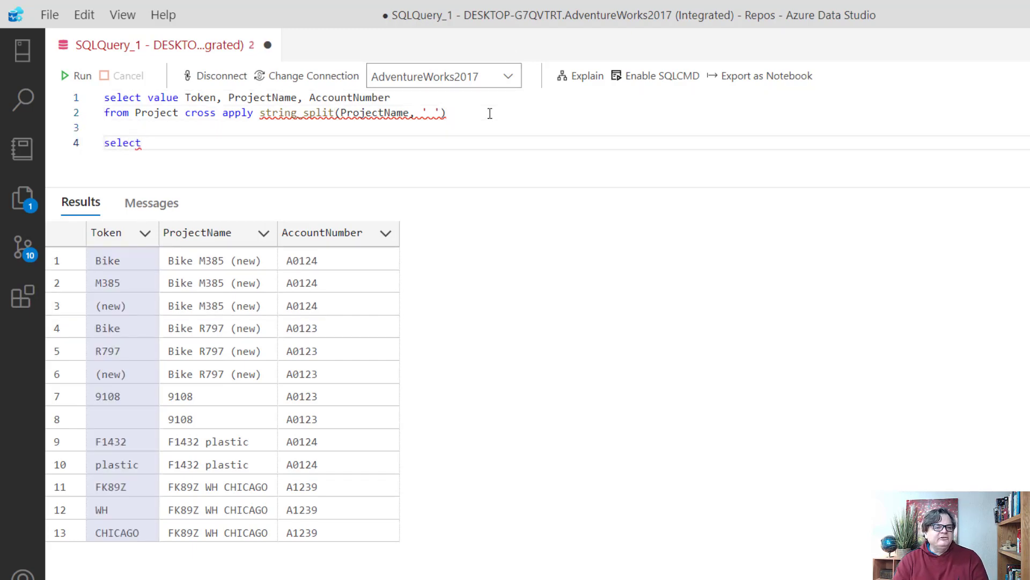
pyautogui.write('P')
# Run select * from ProjectStatus and review its project codes beneath the split results.
pyautogui.press('BackSpace')
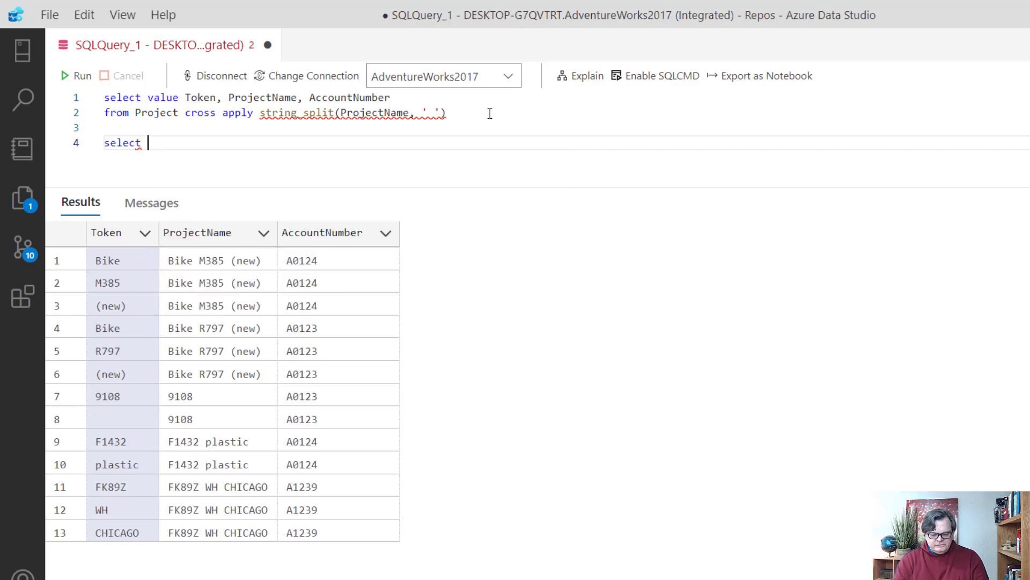
pyautogui.write('from ProjectStatus')
pyautogui.click(70, 76)
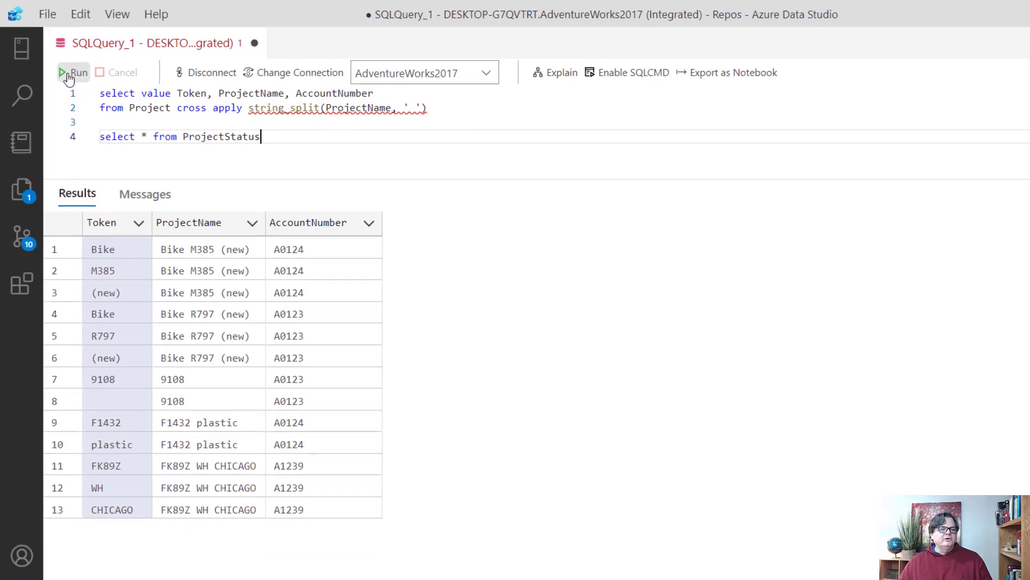
pyautogui.moveTo(116, 472); pyautogui.dragTo(118, 565)
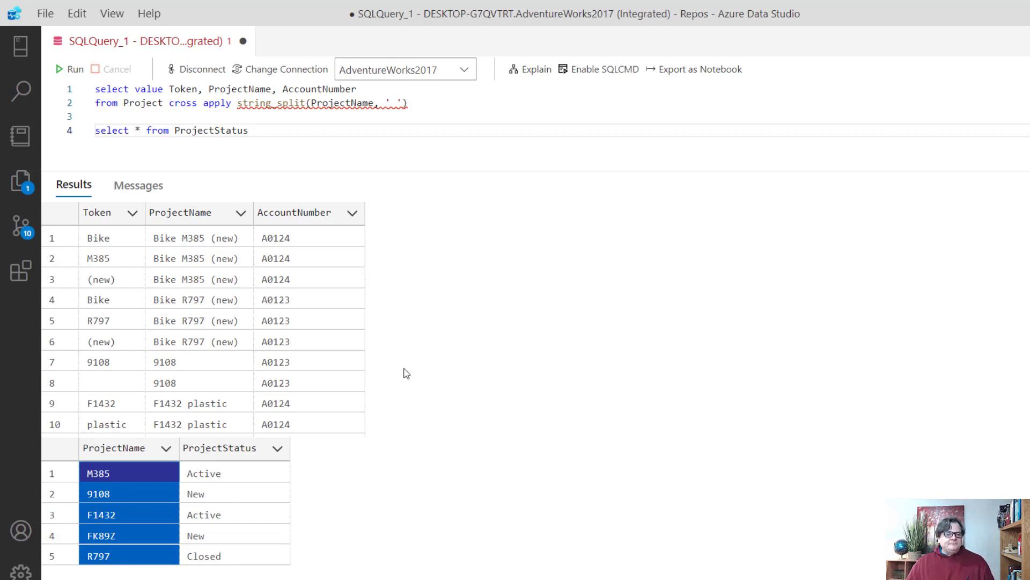
pyautogui.moveTo(359, 170); pyautogui.dragTo(358, 286)
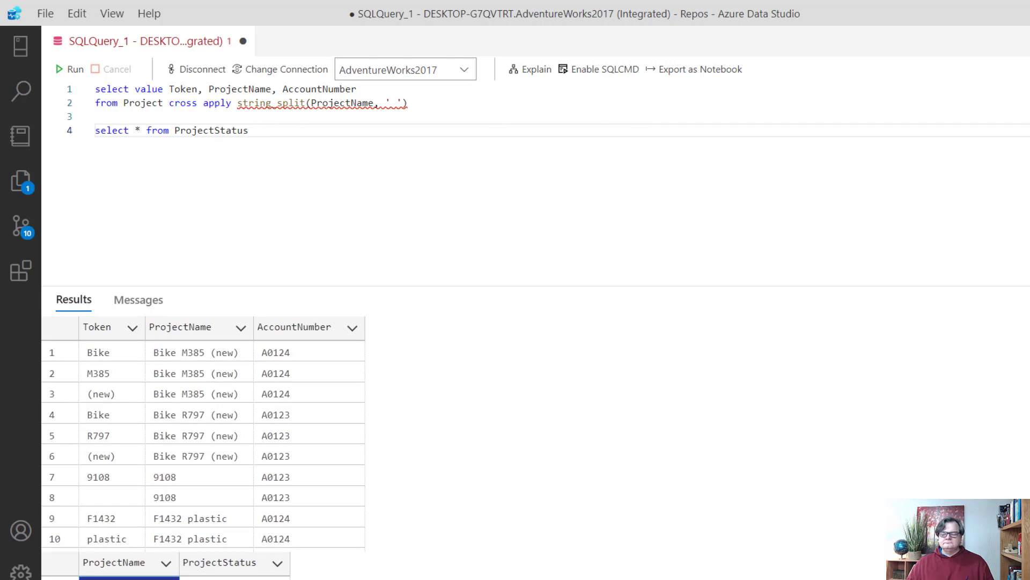
pyautogui.click(261, 122)
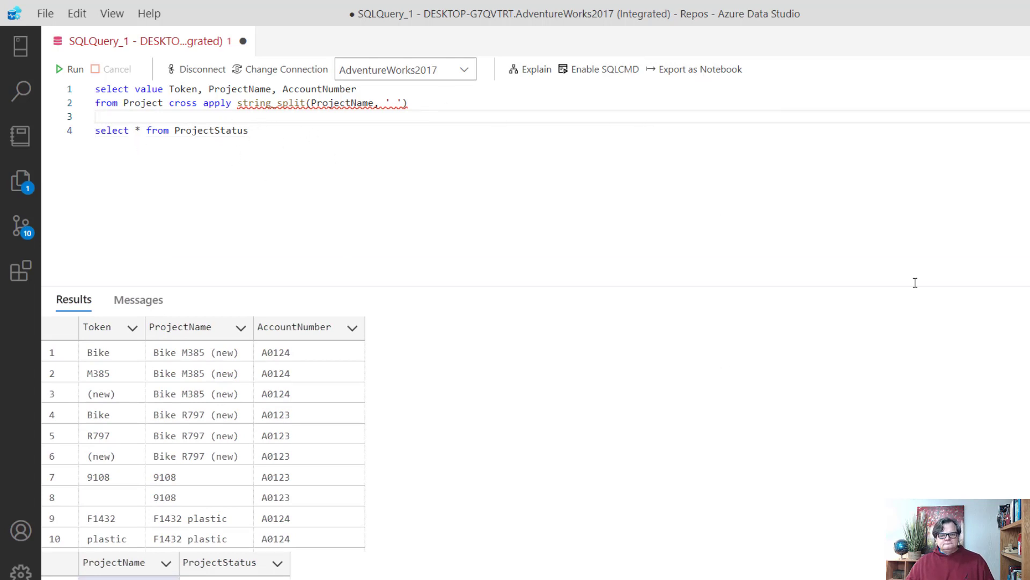
# Delete the select * from ProjectStatus line from the editor.
pyautogui.press('Down')
pyautogui.hotkey('shift', 'End')
pyautogui.press('Delete')
pyautogui.press('Return')
pyautogui.press('Return')
pyautogui.press('Return')
pyautogui.press('Up')
pyautogui.press('Up')
pyautogui.press('Up')
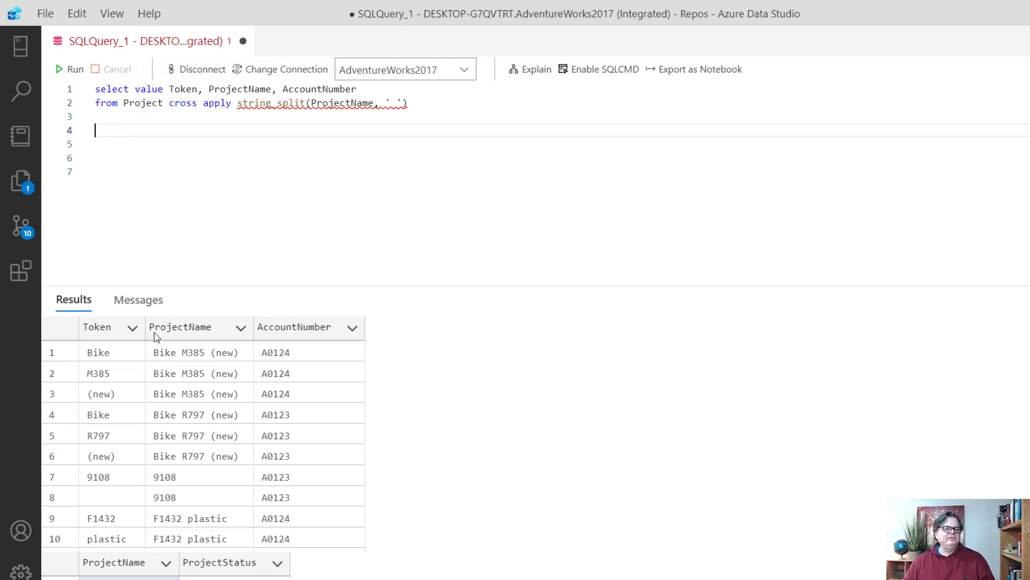
# Replace the Token alias with ProjectName, drop the duplicate ProjectName column, and rerun the query.
pyautogui.moveTo(170, 88); pyautogui.dragTo(184, 89)
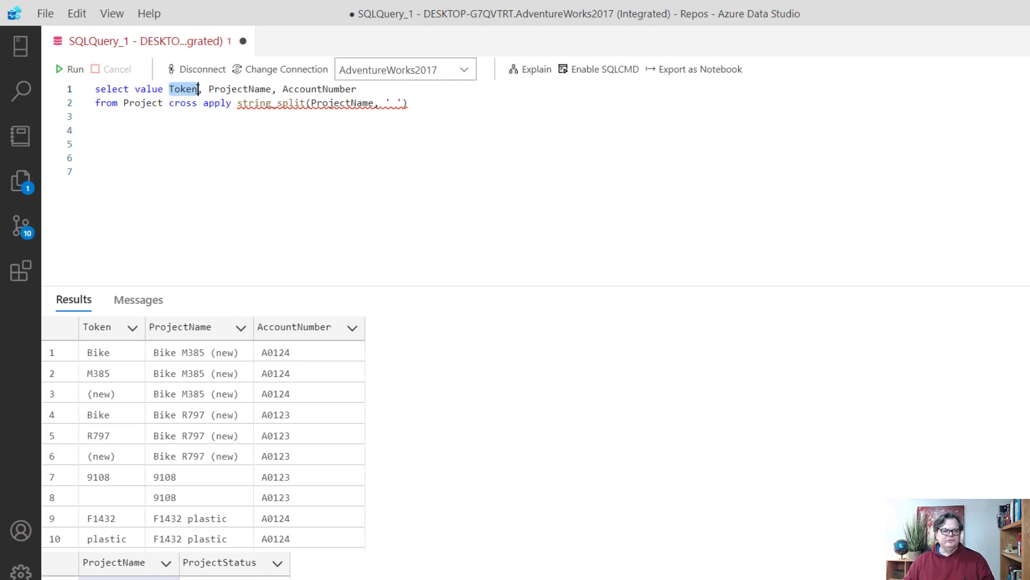
pyautogui.write('ProjectName')
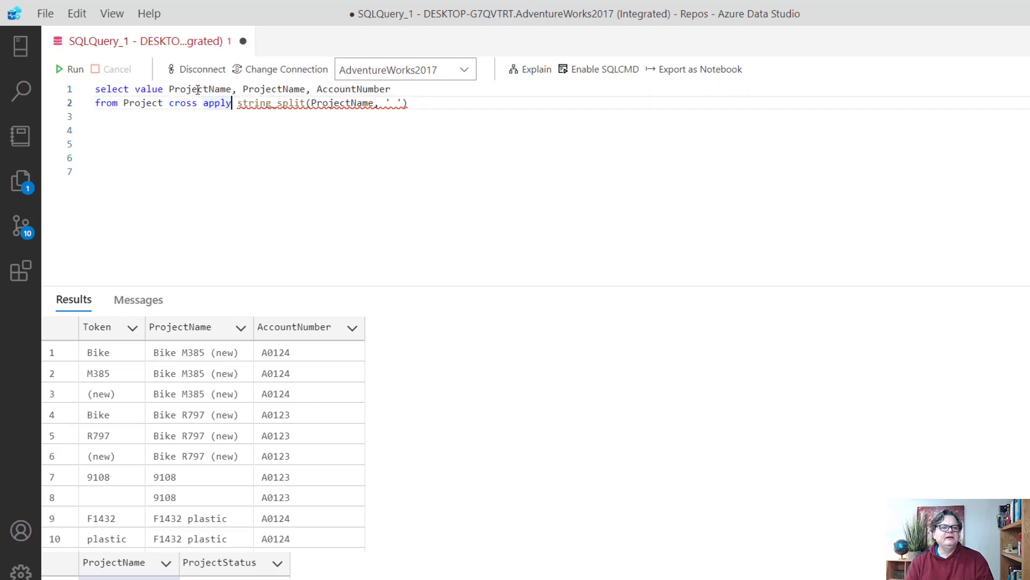
pyautogui.press('Right')
pyautogui.press('Right')
pyautogui.press('Delete')
pyautogui.press('Delete')
pyautogui.press('Delete')
pyautogui.press('Delete')
pyautogui.press('Delete')
pyautogui.press('Delete')
pyautogui.press('Delete')
pyautogui.press('Delete')
pyautogui.press('Delete')
pyautogui.press('Delete')
pyautogui.press('Delete')
pyautogui.press('Delete')
pyautogui.press('Delete')
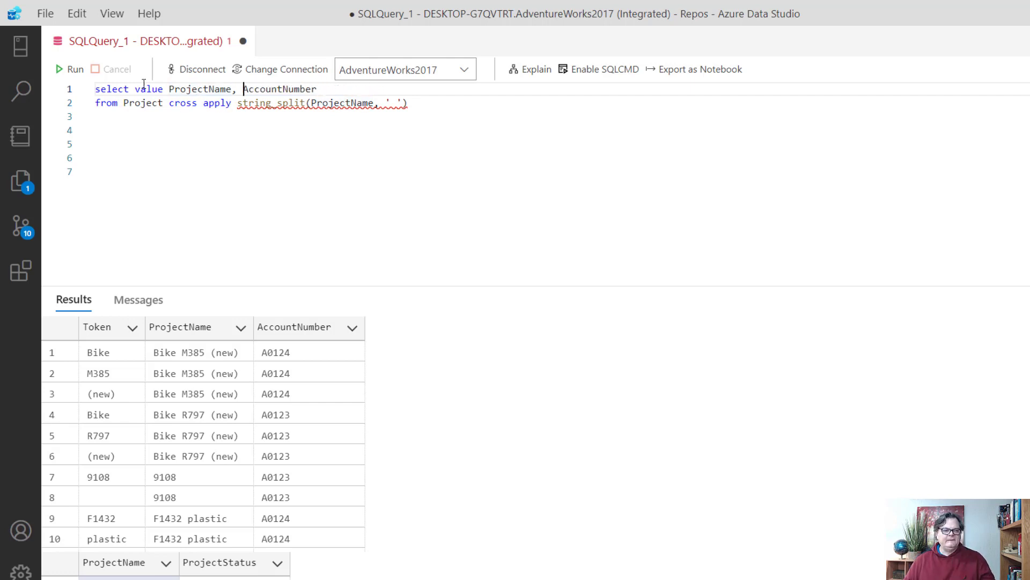
pyautogui.click(69, 70)
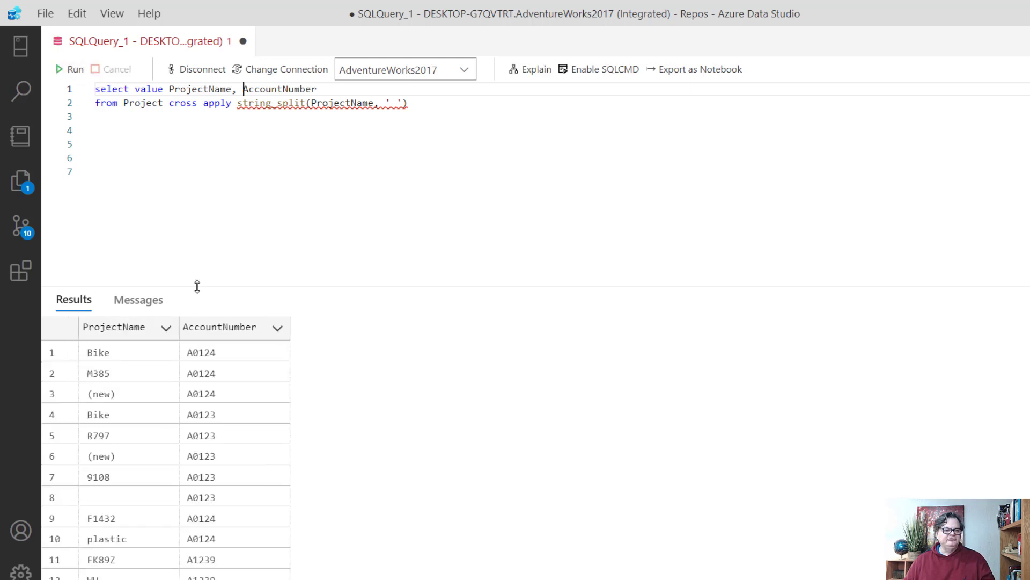
pyautogui.moveTo(197, 286); pyautogui.dragTo(197, 146)
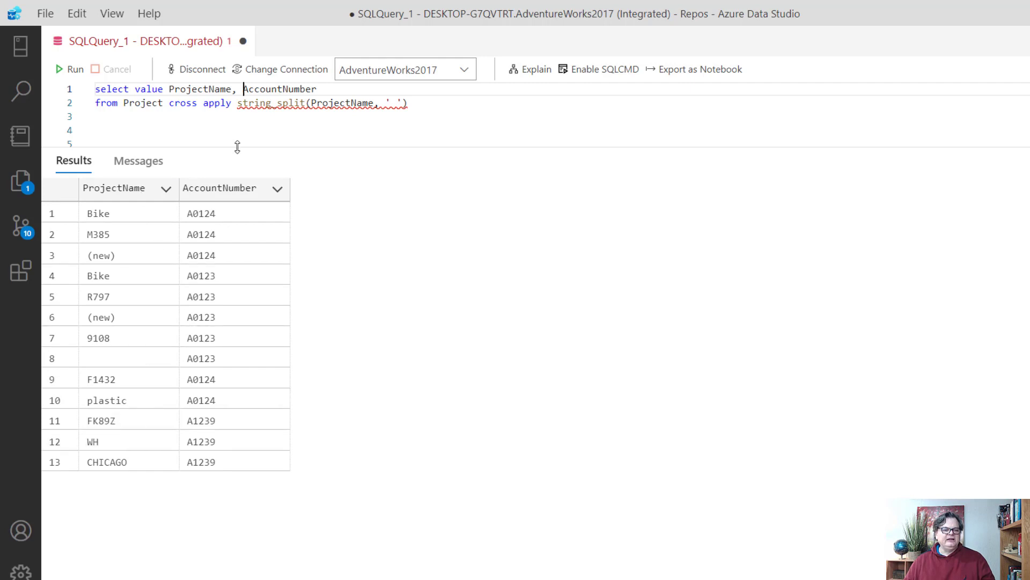
pyautogui.moveTo(237, 146); pyautogui.dragTo(233, 235)
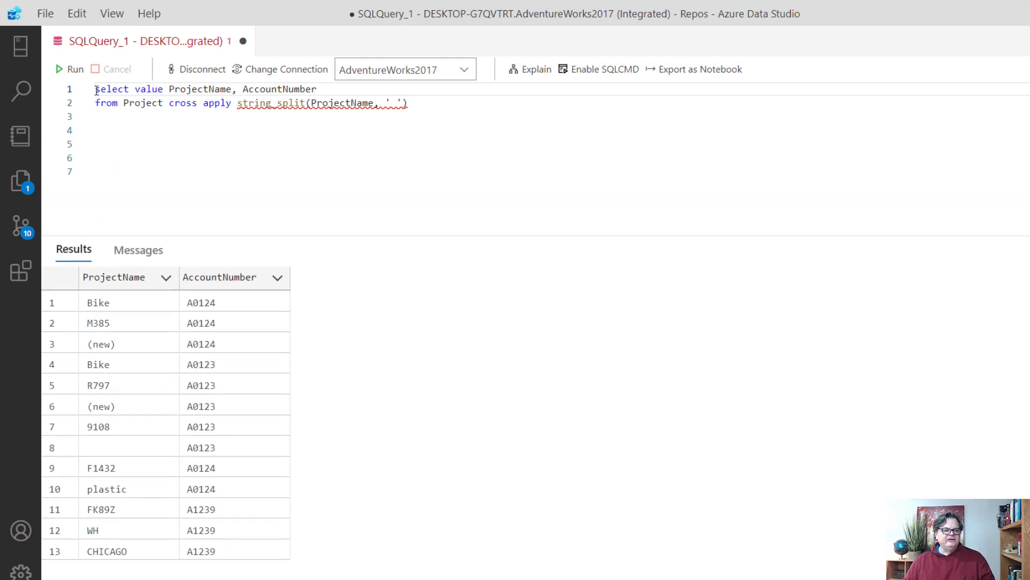
# Add blank lines above and comment out the two-line STRING_SPLIT query.
pyautogui.press('Return')
pyautogui.press('Return')
pyautogui.press('Return')
pyautogui.press('Return')
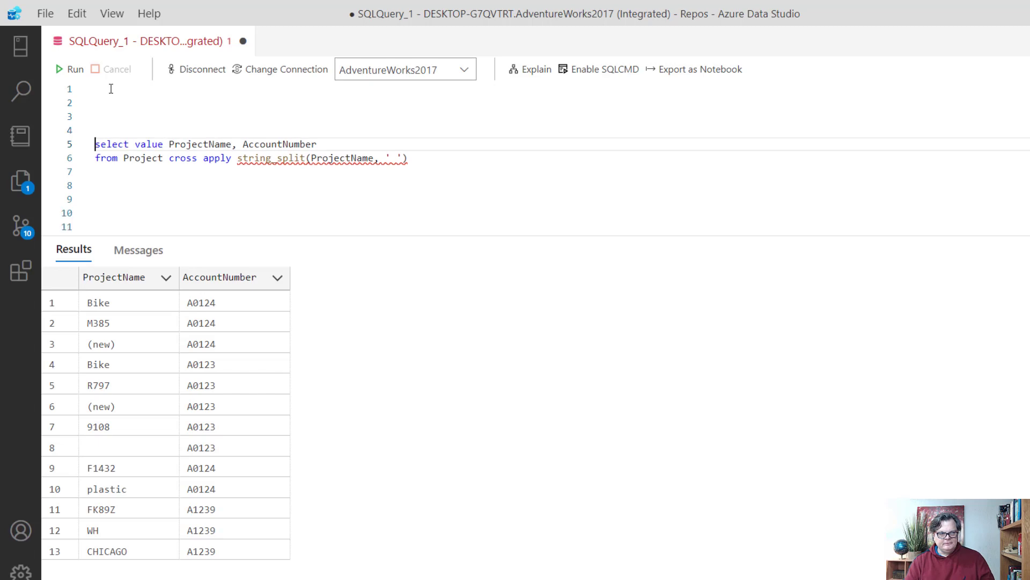
pyautogui.press('Up')
pyautogui.press('Up')
pyautogui.press('Up')
pyautogui.press('Up')
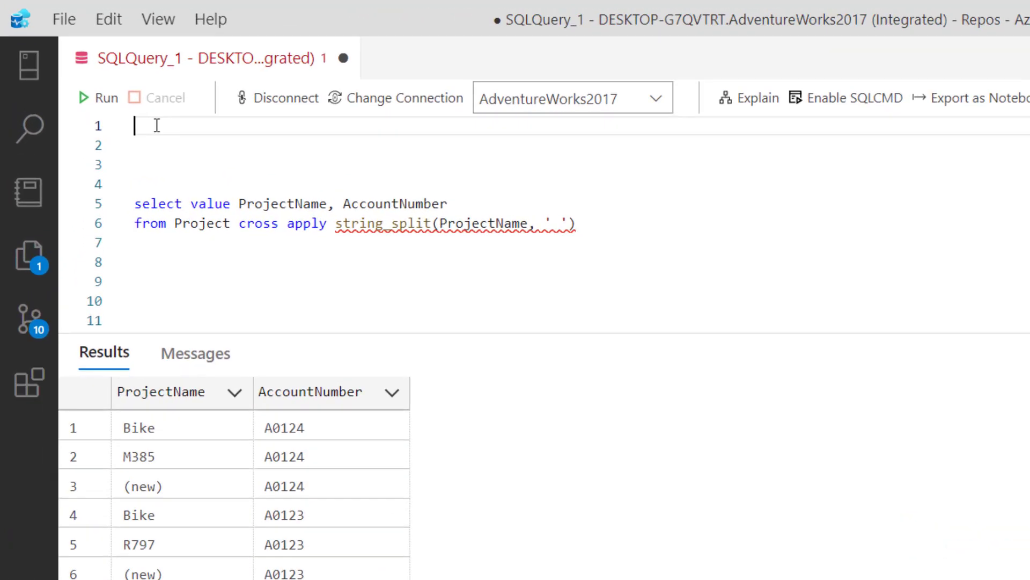
pyautogui.press('Down')
pyautogui.press('Down')
pyautogui.press('Down')
pyautogui.press('Down')
pyautogui.hotkey('shift', 'Down')
pyautogui.hotkey('shift', 'Down')
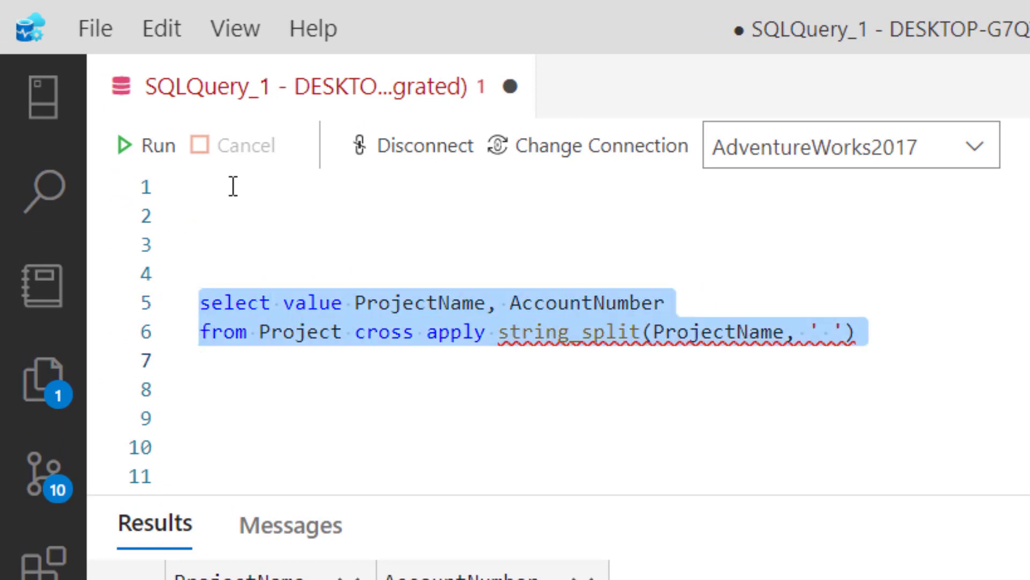
pyautogui.hotkey('ctrl', '/')
pyautogui.press('Up')
pyautogui.press('Up')
pyautogui.press('Up')
pyautogui.press('Up')
pyautogui.press('Up')
pyautogui.press('Up')
pyautogui.write('select')
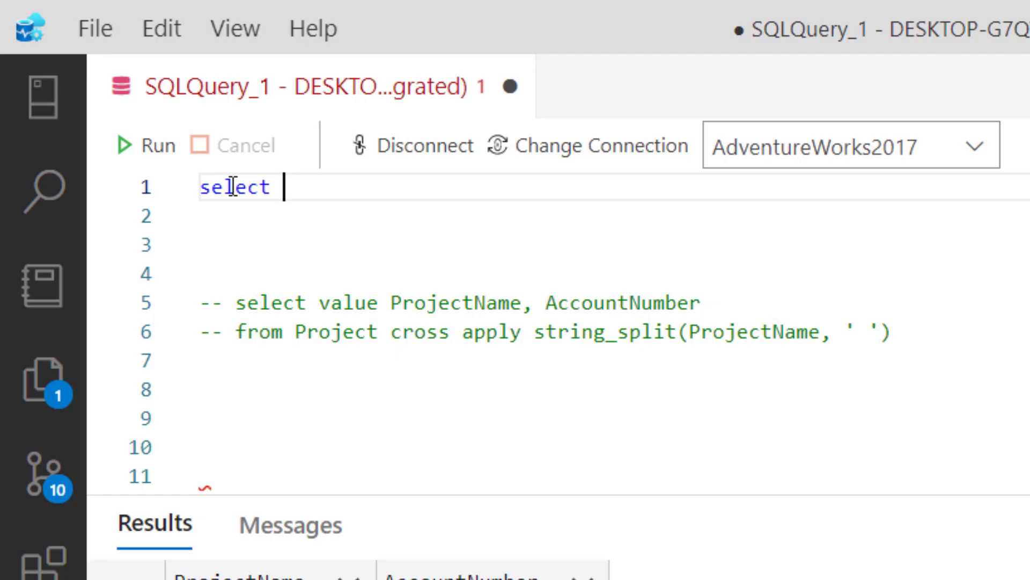
pyautogui.write('p.ProjectName, p')
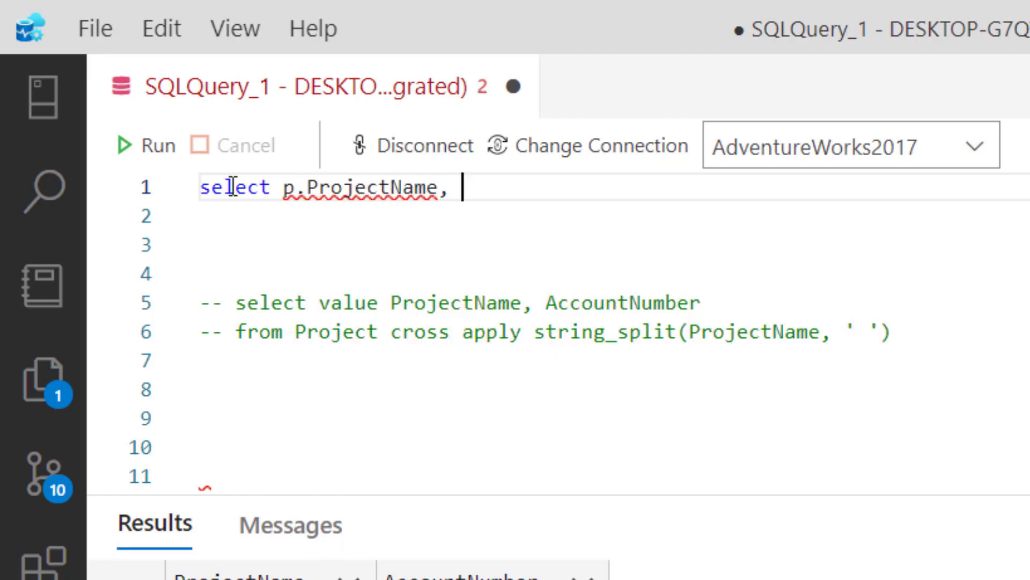
pyautogui.write('.')
pyautogui.write('AccontN')
# Write a query selecting AccountNumber from ProjectStatus inner joined to Project p on ProjectName.
pyautogui.press('BackSpace')
pyautogui.press('BackSpace')
pyautogui.press('BackSpace')
pyautogui.press('BackSpace')
pyautogui.press('BackSpace')
pyautogui.press('BackSpace')
pyautogui.write('ccountNumber, ')
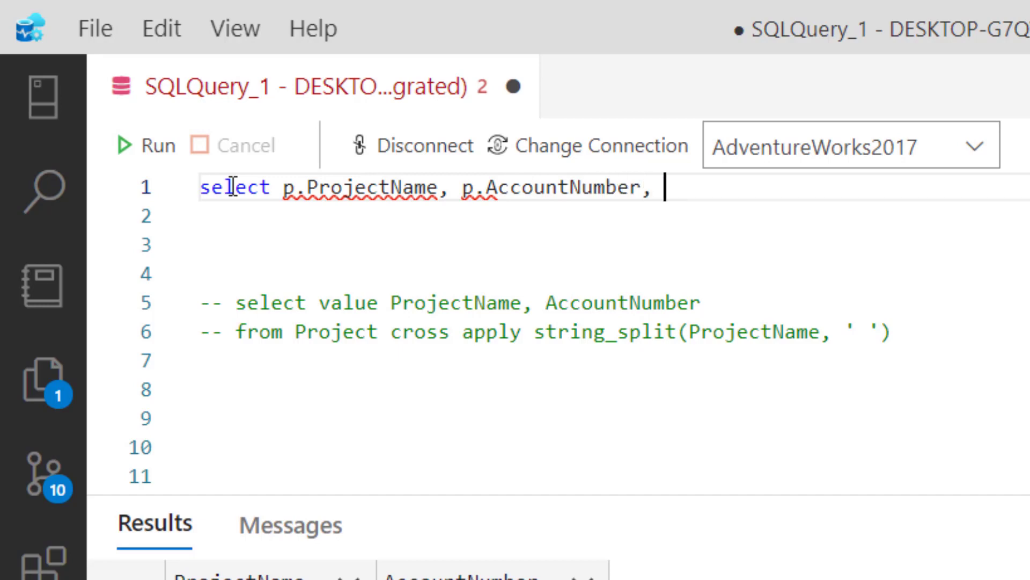
pyautogui.write('s.ProjectStatus')
pyautogui.press('Return')
pyautogui.write('from ')
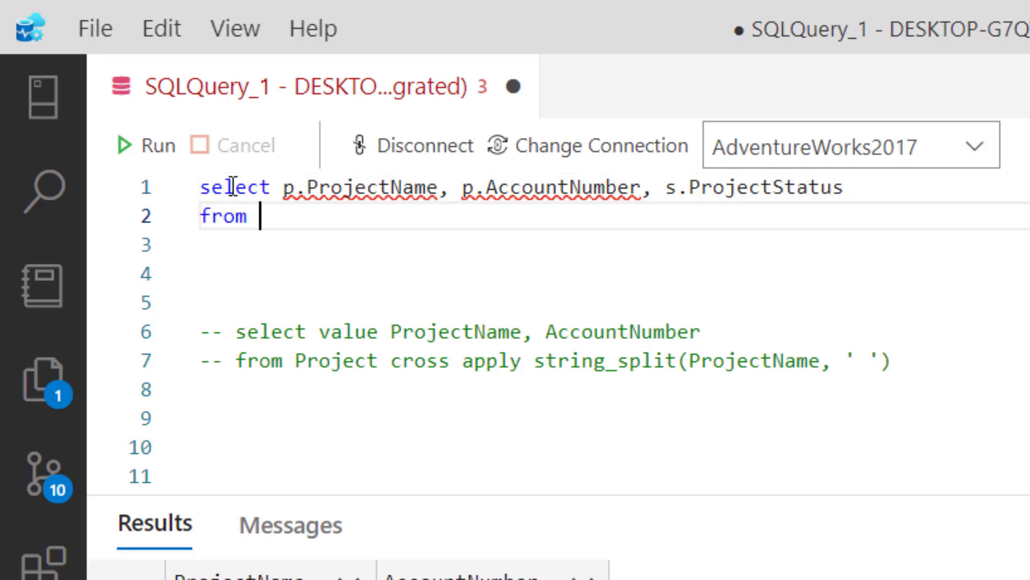
pyautogui.write('Proje')
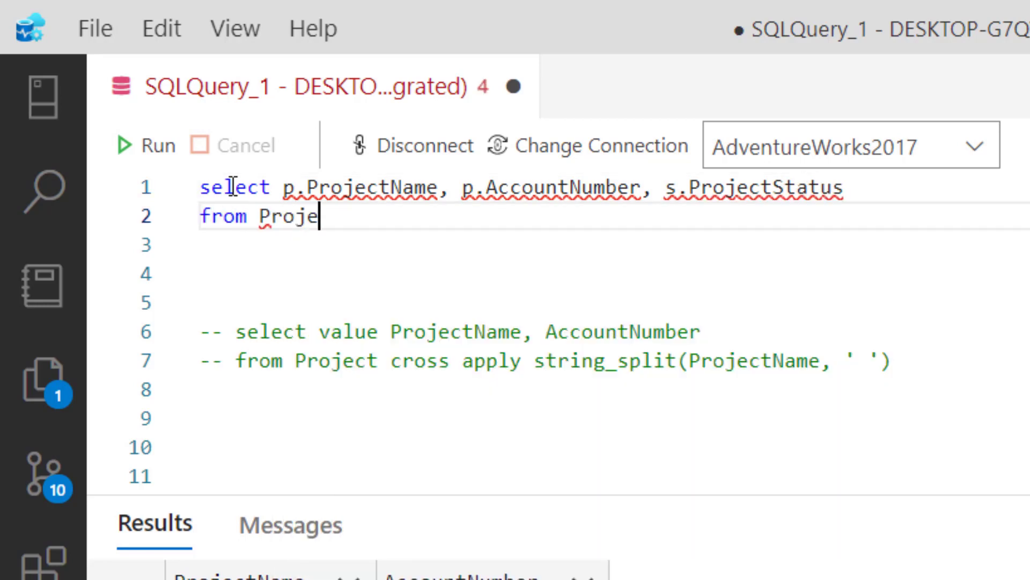
pyautogui.write('ctStatus')
pyautogui.press('Return')
pyautogui.press('Tab')
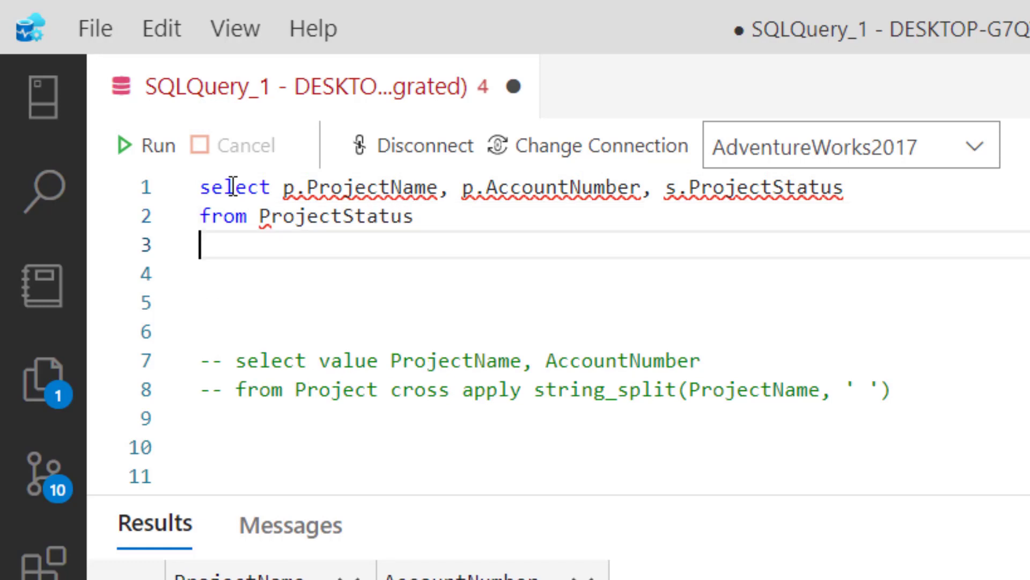
pyautogui.write('inner jion P')
pyautogui.press('BackSpace')
pyautogui.press('BackSpace')
pyautogui.press('BackSpace')
pyautogui.press('BackSpace')
pyautogui.press('BackSpace')
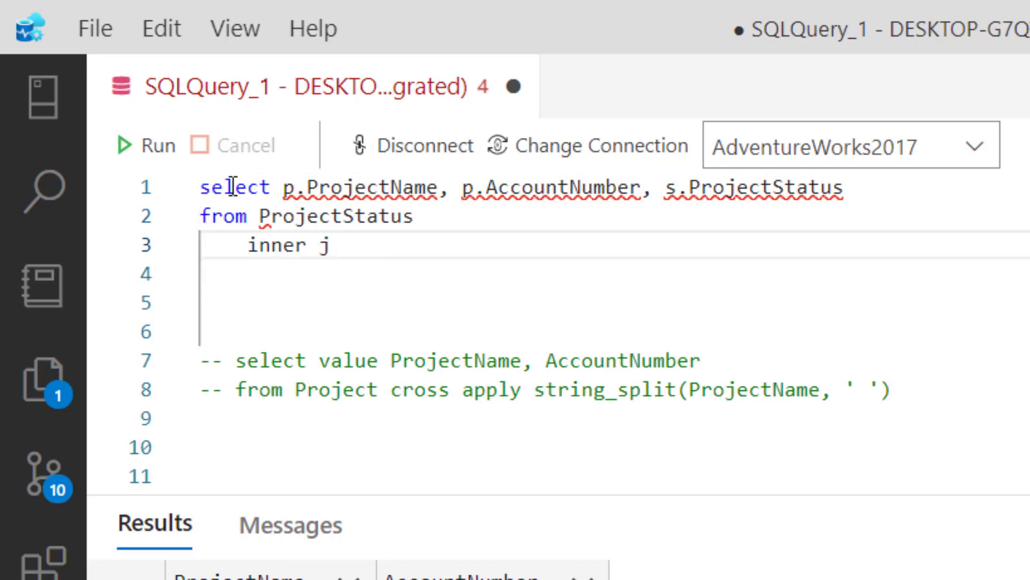
pyautogui.write('oint')
pyautogui.press('BackSpace')
pyautogui.press('BackSpace')
pyautogui.press('BackSpace')
pyautogui.write('n P')
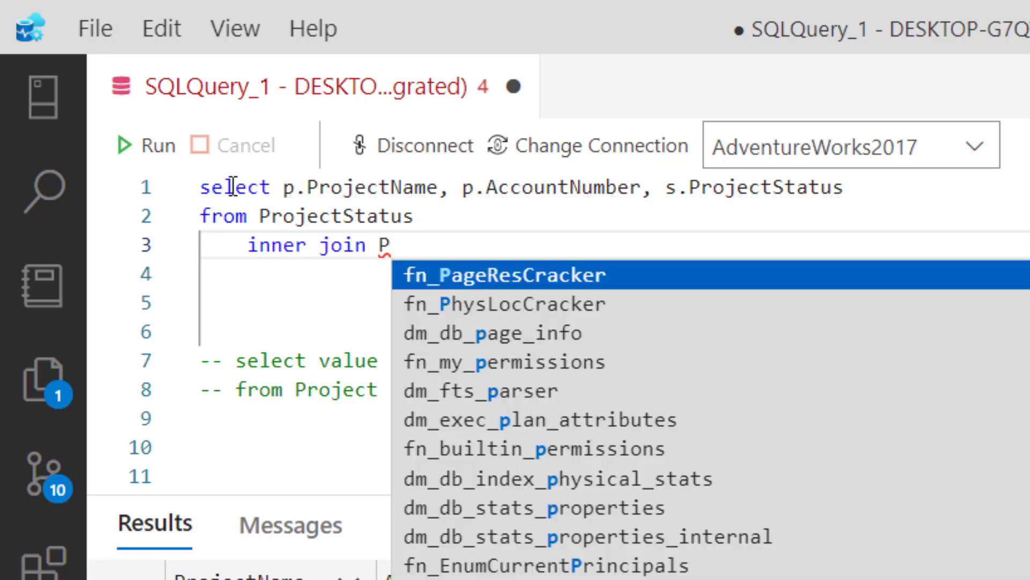
pyautogui.write('roject p on')
pyautogui.press('Up')
pyautogui.write('s')
pyautogui.press('Down')
pyautogui.press('End')
pyautogui.press('BackSpace')
pyautogui.write('s.Project')
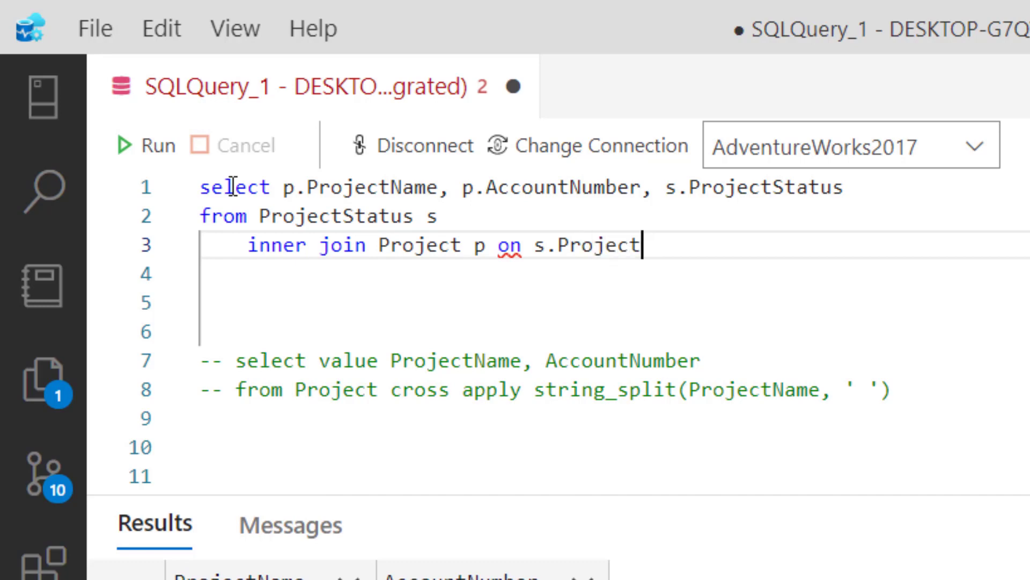
pyautogui.write('Name = p.')
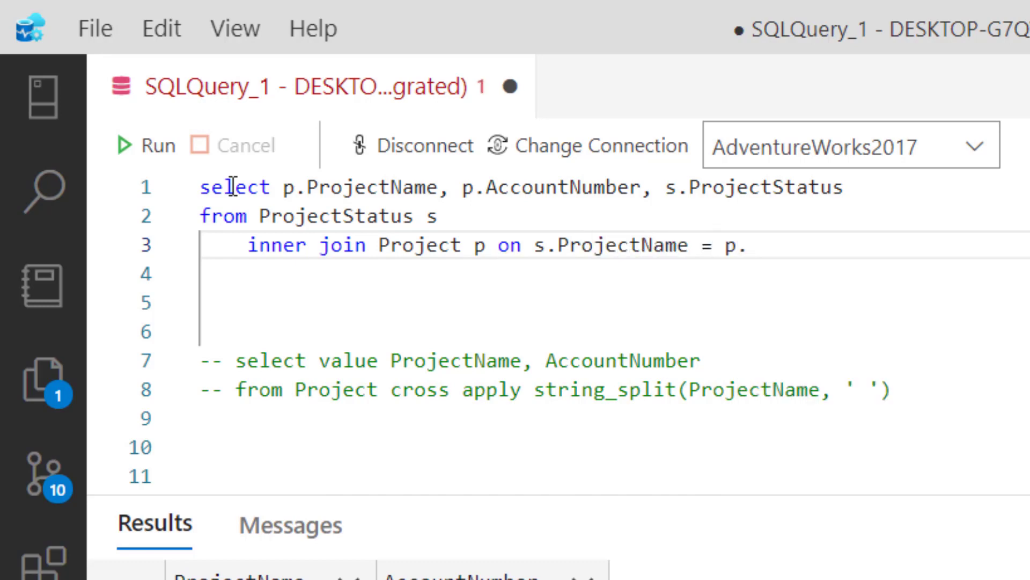
pyautogui.write('ProjectName')
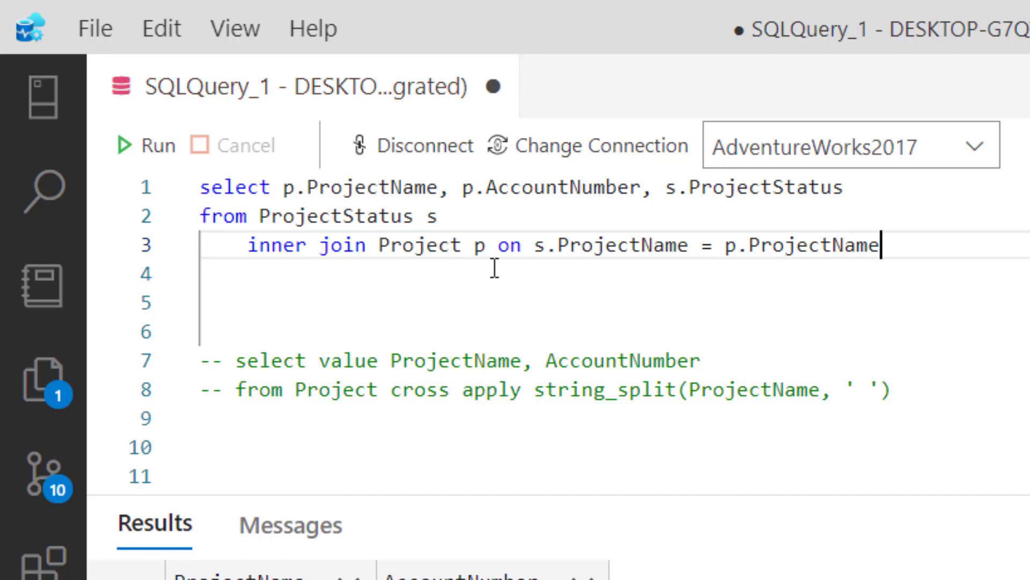
# Run the three-line join query, then uncomment and run the STRING_SPLIT query on its own.
pyautogui.moveTo(950, 250); pyautogui.dragTo(185, 197)
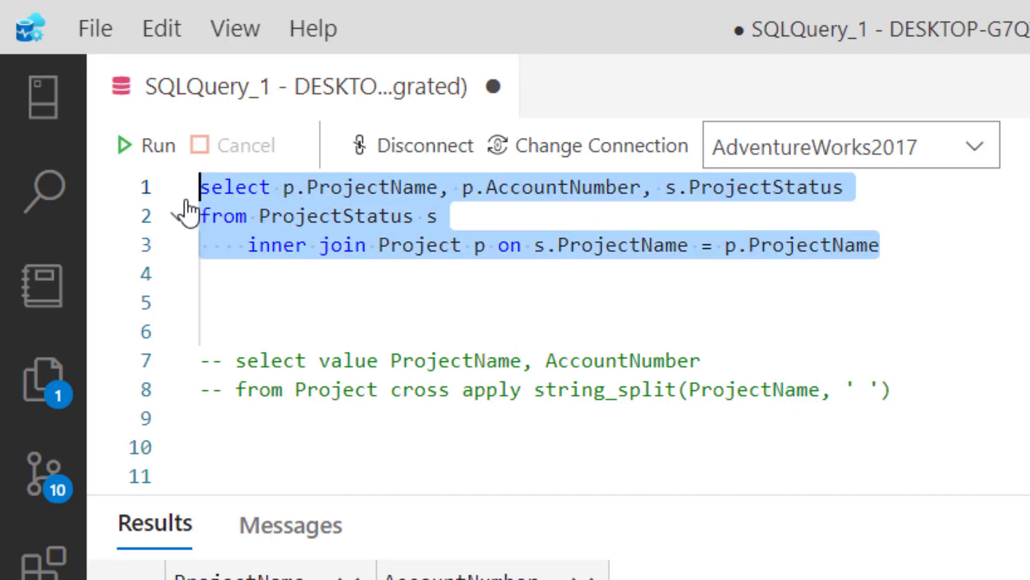
pyautogui.click(155, 153)
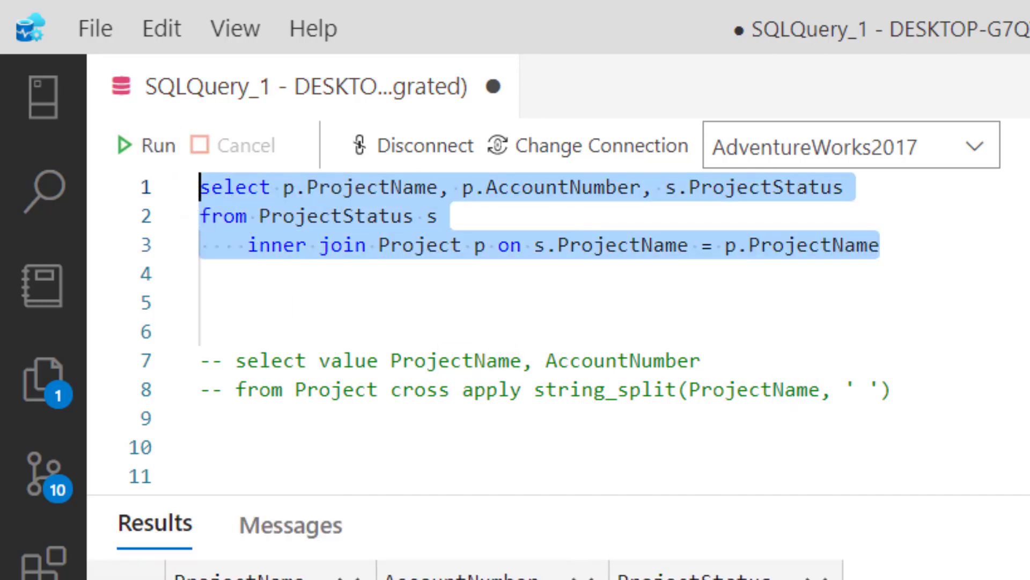
pyautogui.click(497, 302)
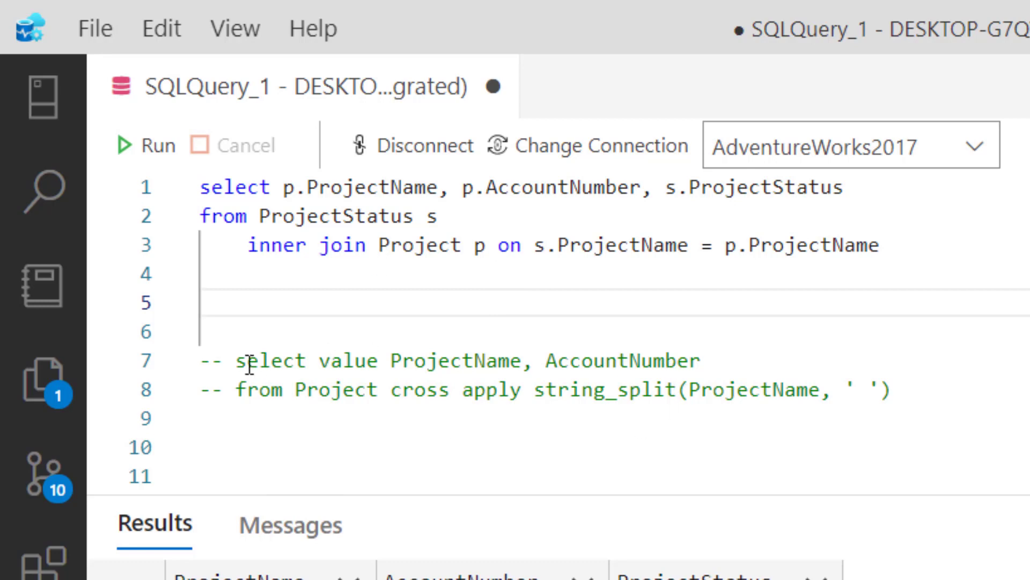
pyautogui.moveTo(939, 405); pyautogui.dragTo(212, 363)
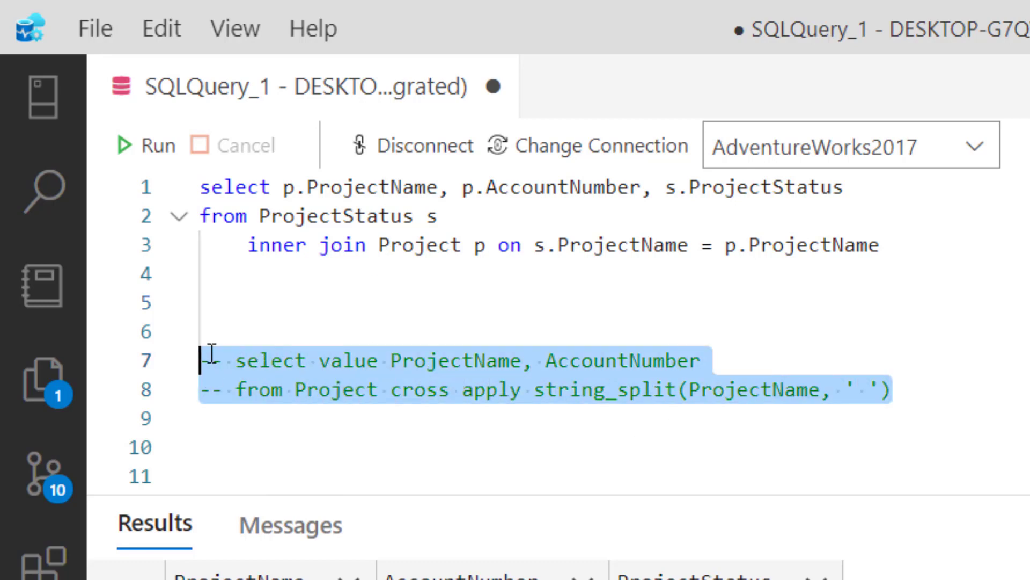
pyautogui.hotkey('ctrl', '/')
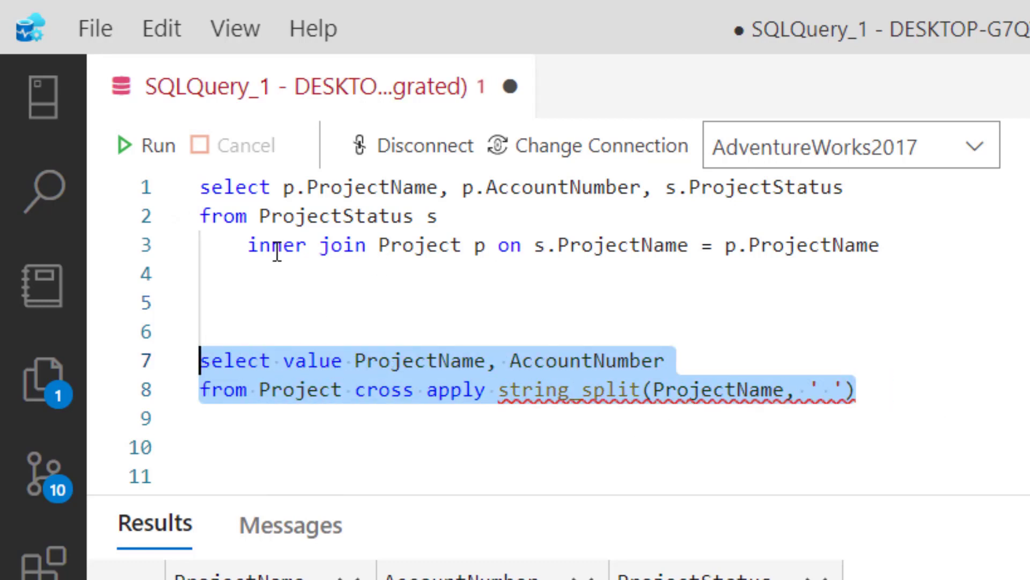
pyautogui.click(141, 149)
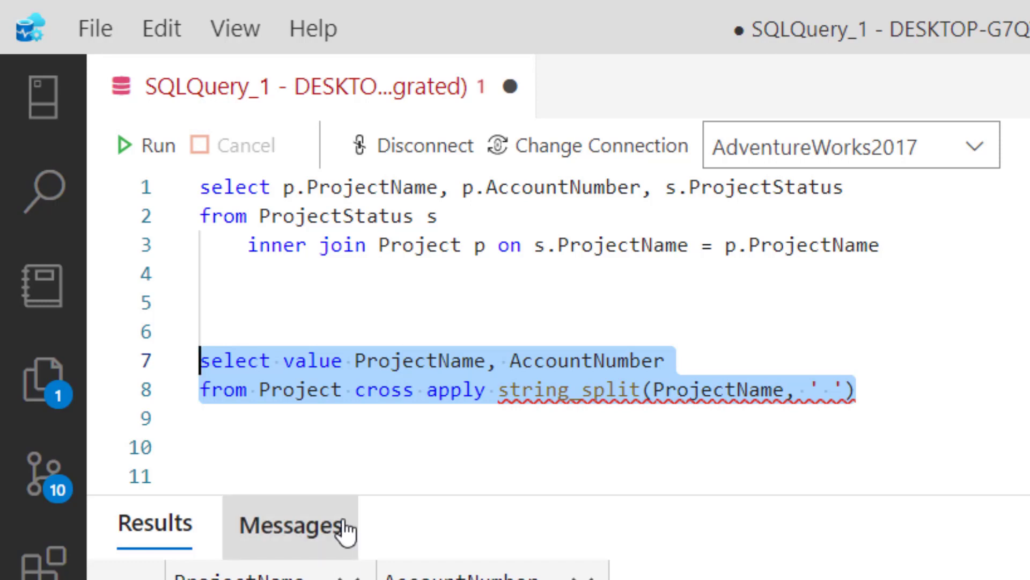
# Cut the STRING_SPLIT query and paste it in parentheses in place of the Project table.
pyautogui.press('Delete')
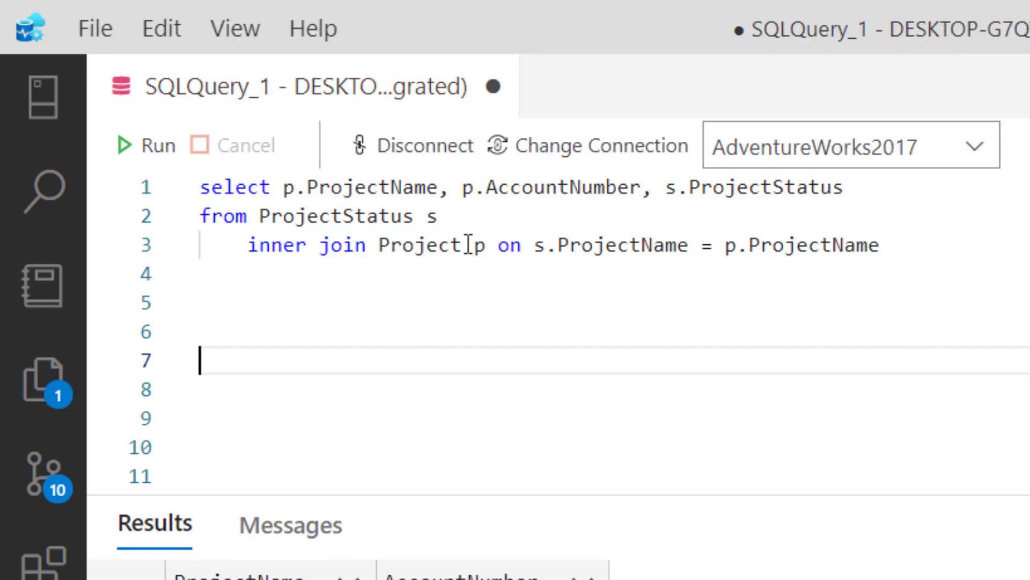
pyautogui.moveTo(463, 245); pyautogui.dragTo(382, 245)
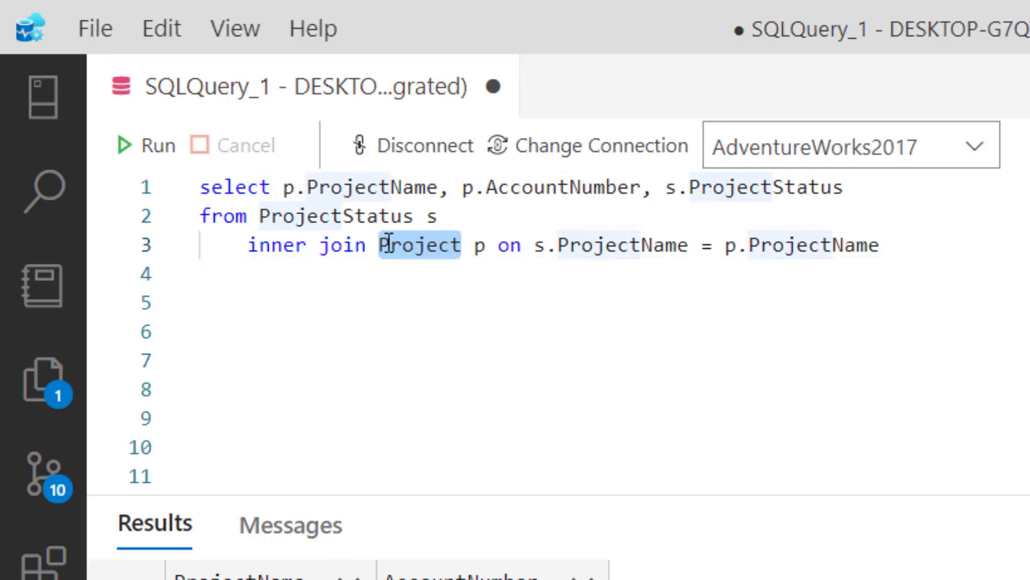
pyautogui.write('(')
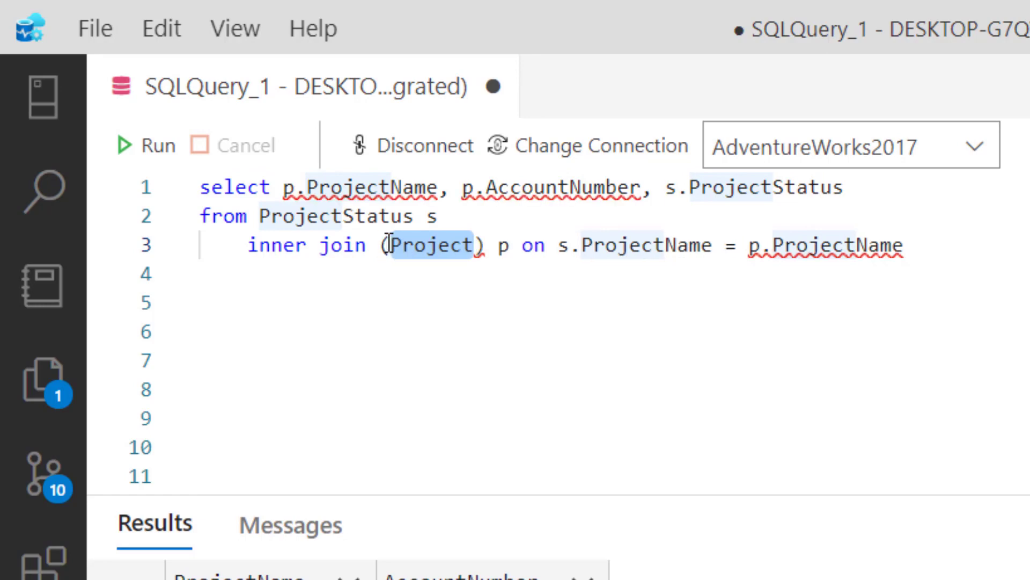
pyautogui.press('BackSpace')
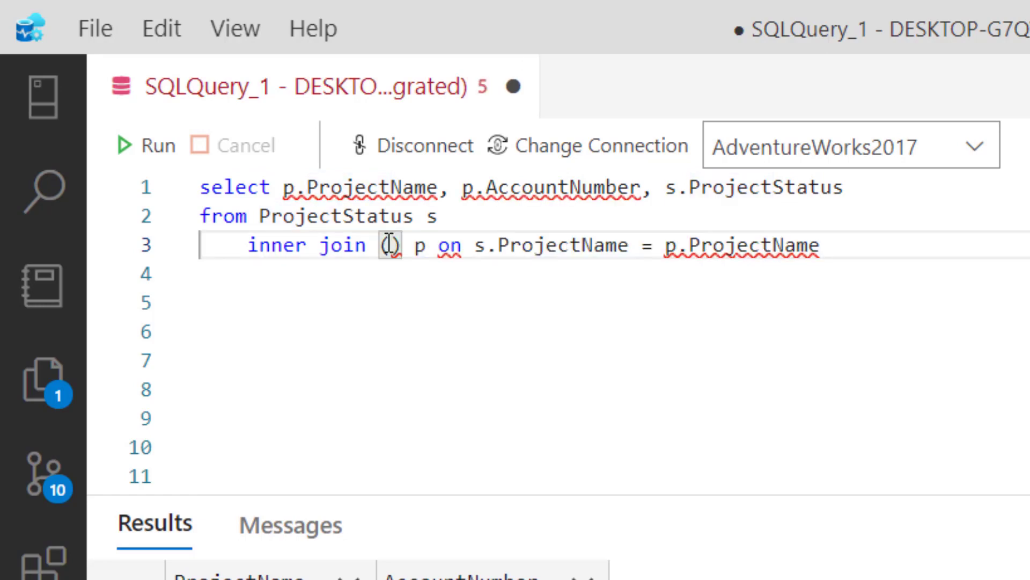
pyautogui.write("select value ProjectName, AccountNumber from Project cross apply string_split(ProjectName, ' ')")
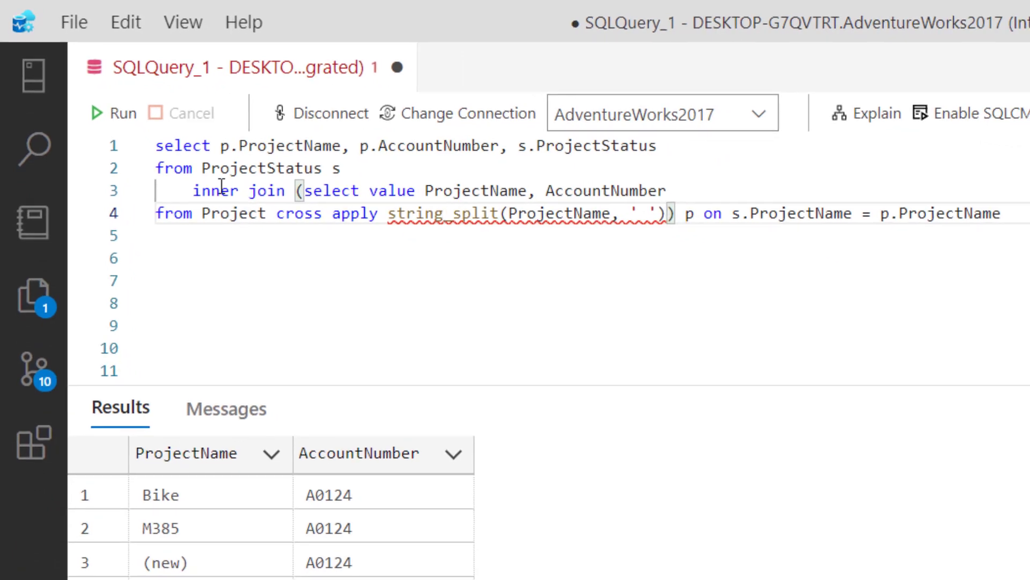
# Put the subquery's select and indented from on their own lines, with ')' and the join condition outdented below.
pyautogui.click(303, 191)
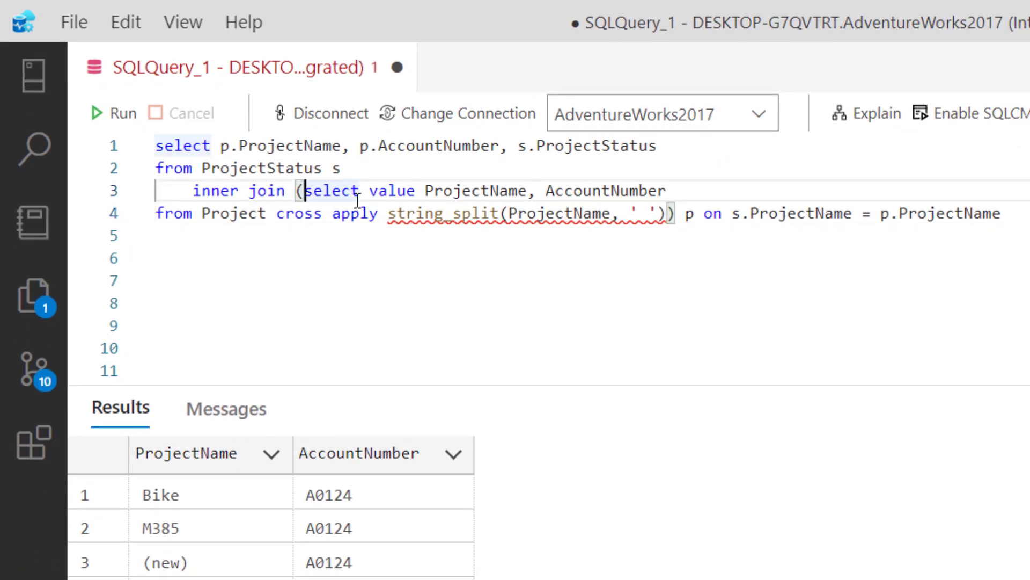
pyautogui.press('Return')
pyautogui.press('Down')
pyautogui.press('Left')
pyautogui.press('Left')
pyautogui.press('Left')
pyautogui.press('Left')
pyautogui.press('Left')
pyautogui.press('Tab')
pyautogui.press('Tab')
pyautogui.press('Right')
pyautogui.press('Right')
pyautogui.press('Right')
pyautogui.press('Right')
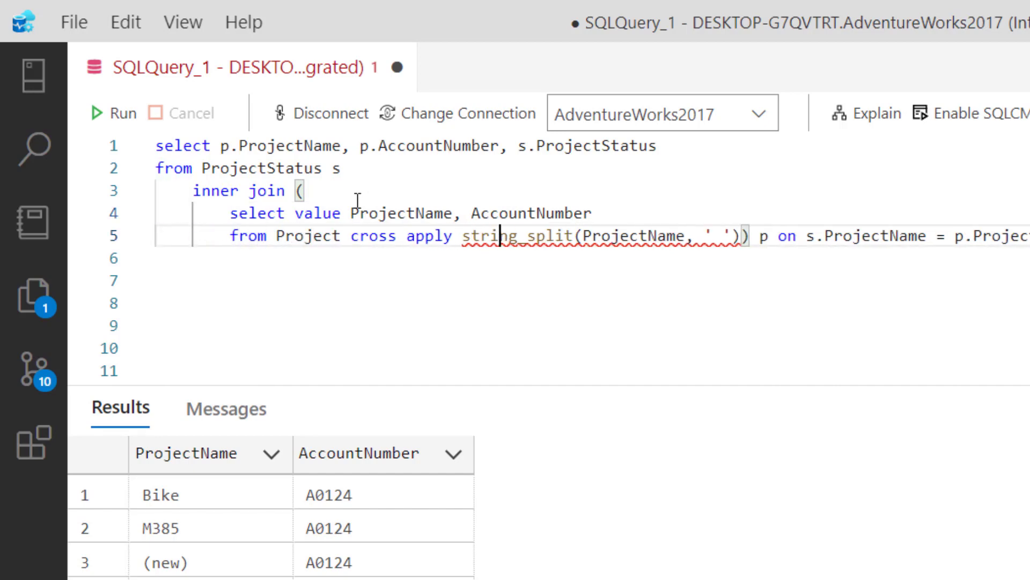
pyautogui.press('Return')
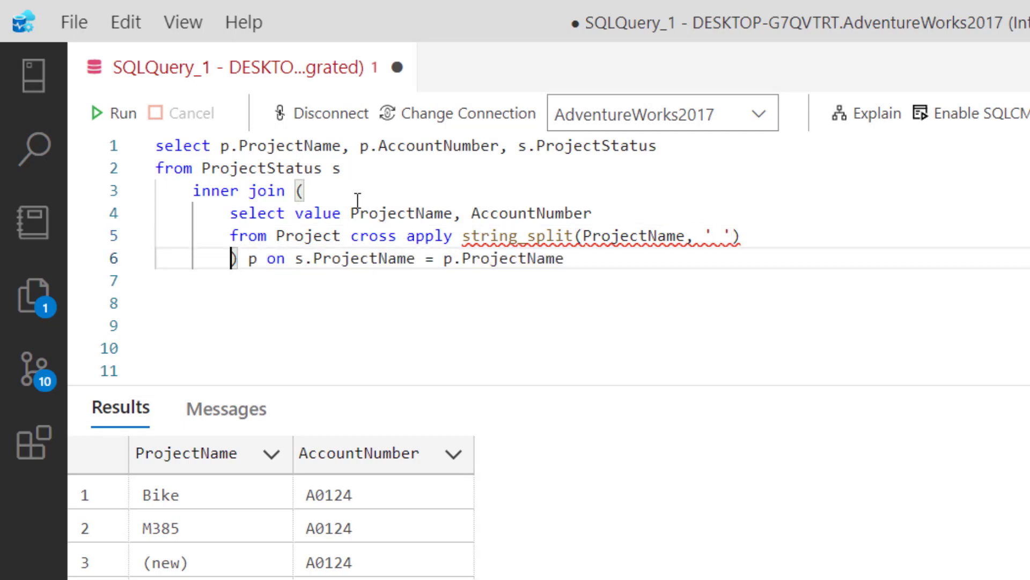
pyautogui.press('BackSpace')
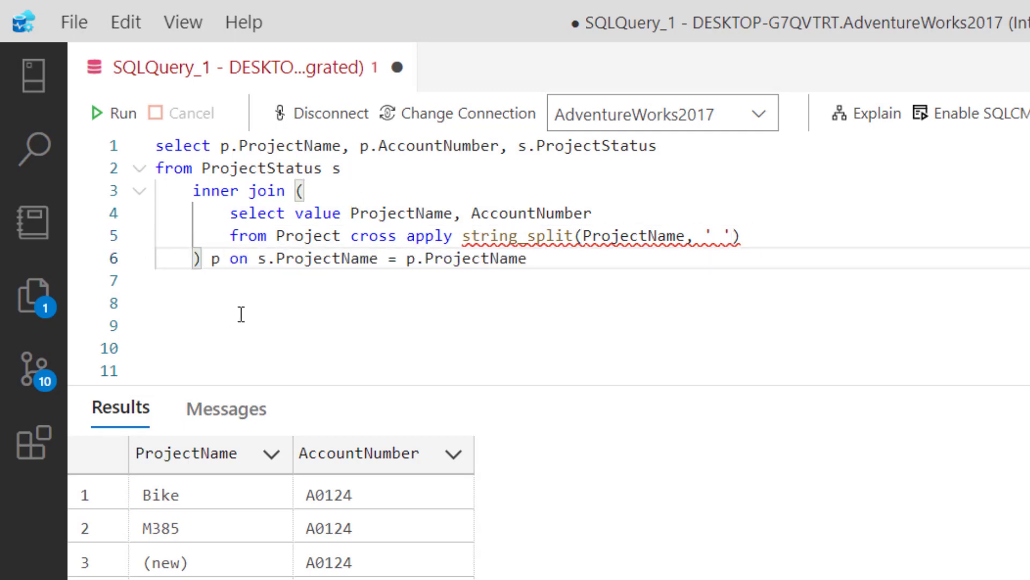
pyautogui.click(217, 275)
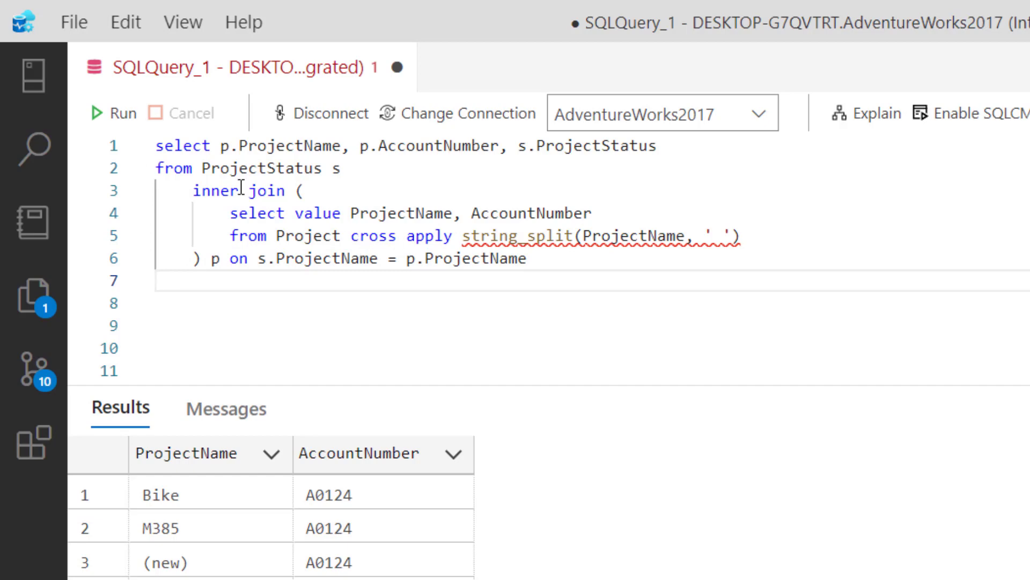
# Review the ProjectName, AccountNumber, ProjectStatus select list and the six-line join query.
pyautogui.moveTo(158, 146); pyautogui.dragTo(325, 146)
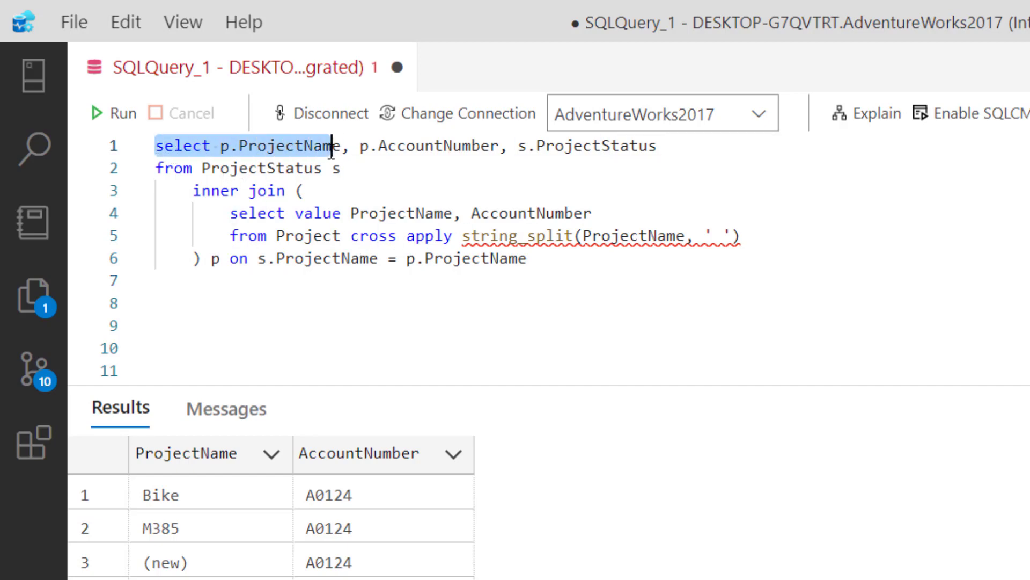
pyautogui.click(276, 147)
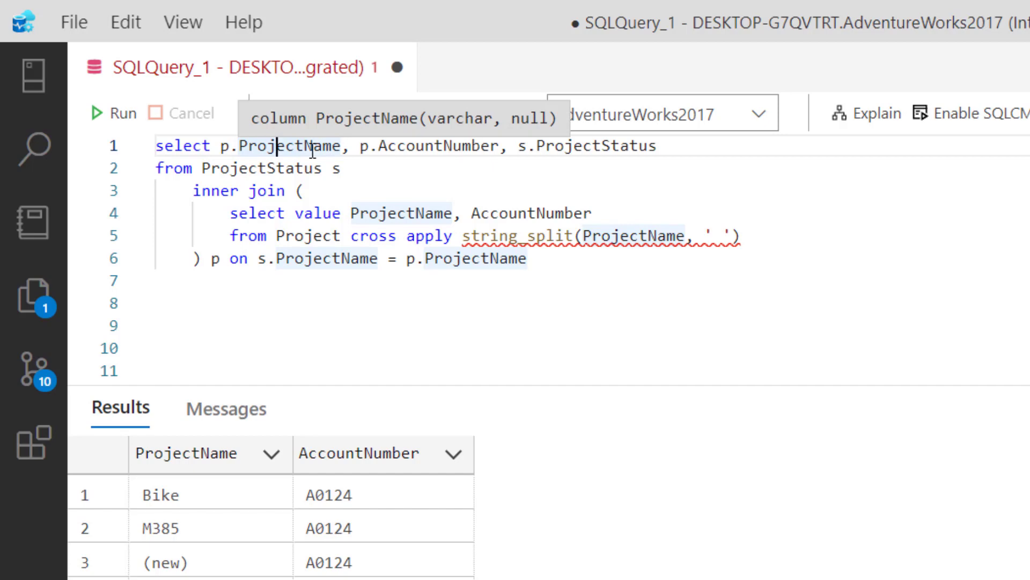
pyautogui.click(399, 146)
pyautogui.click(567, 146)
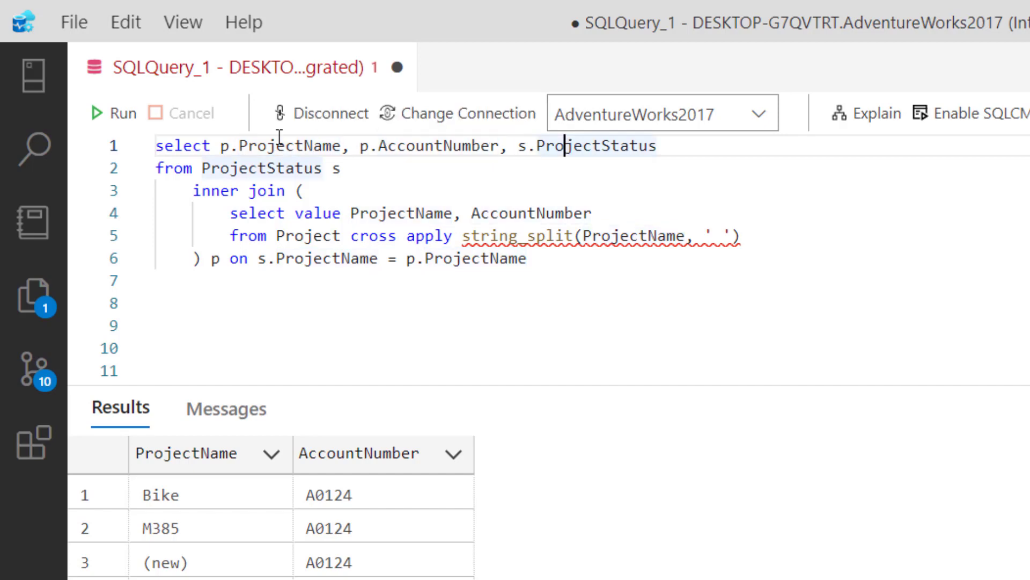
pyautogui.click(248, 168)
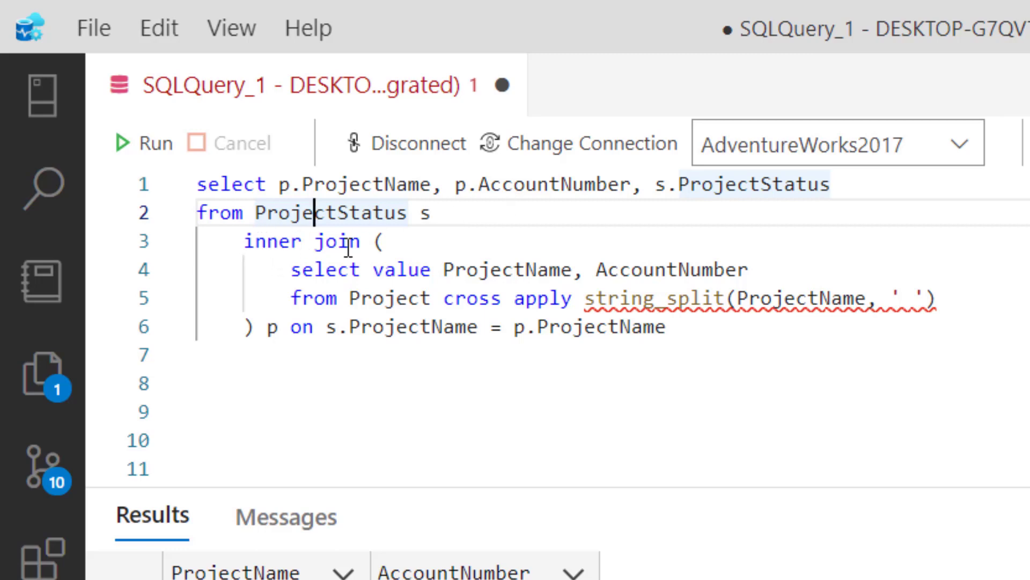
pyautogui.click(481, 269)
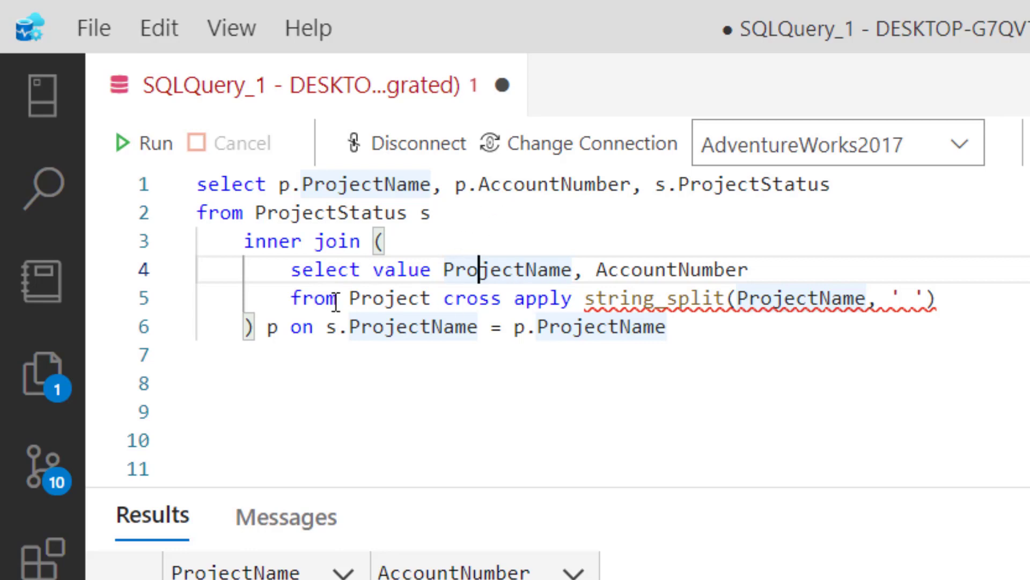
pyautogui.moveTo(675, 326); pyautogui.dragTo(138, 185)
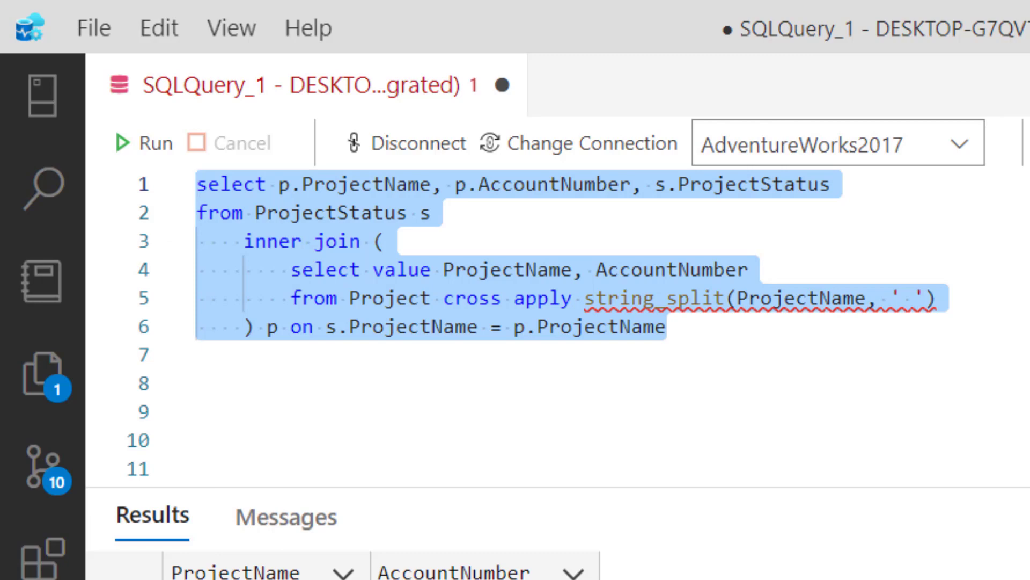
pyautogui.click(602, 351)
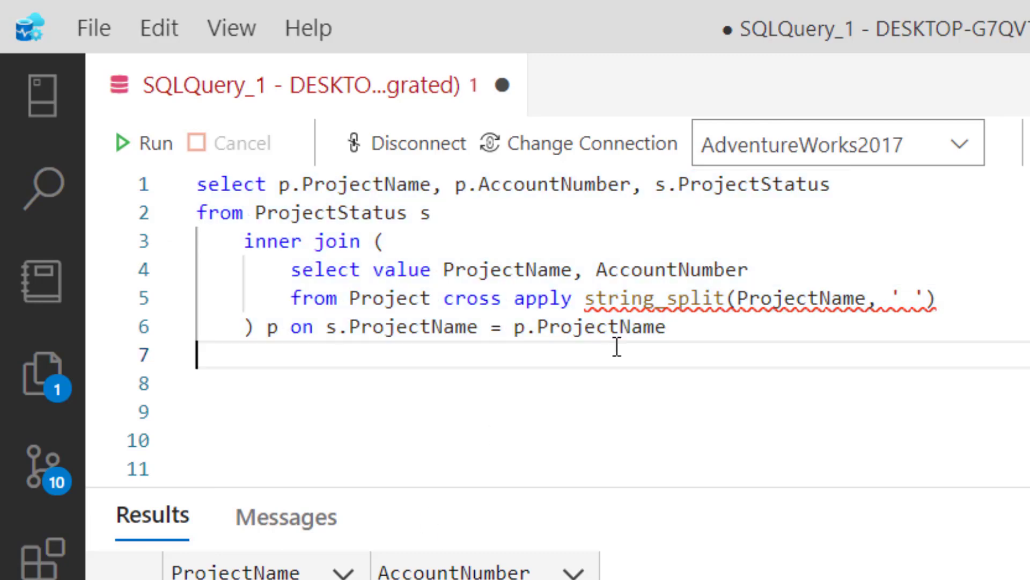
pyautogui.click(157, 150)
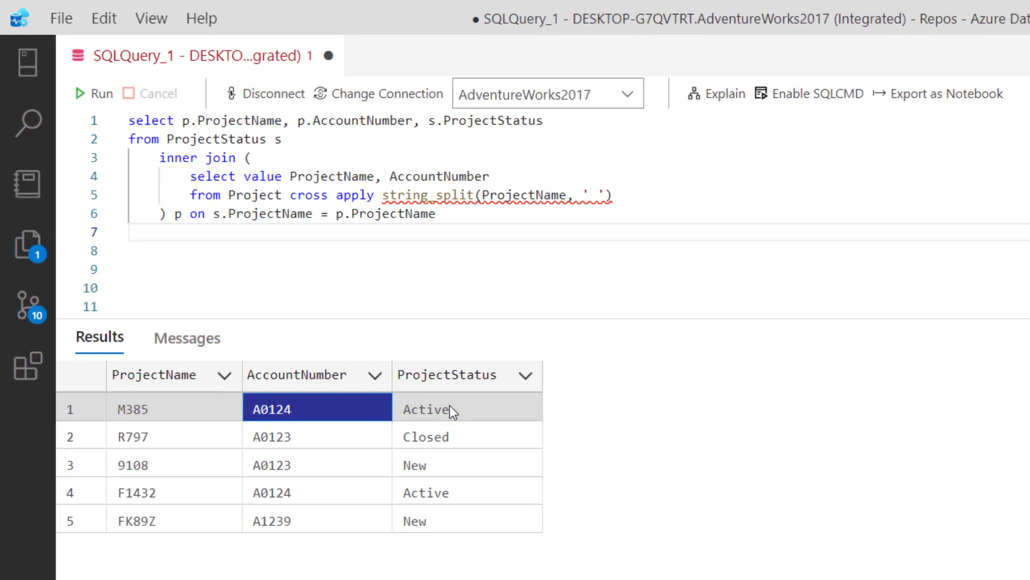
pyautogui.click(450, 405)
pyautogui.click(247, 271)
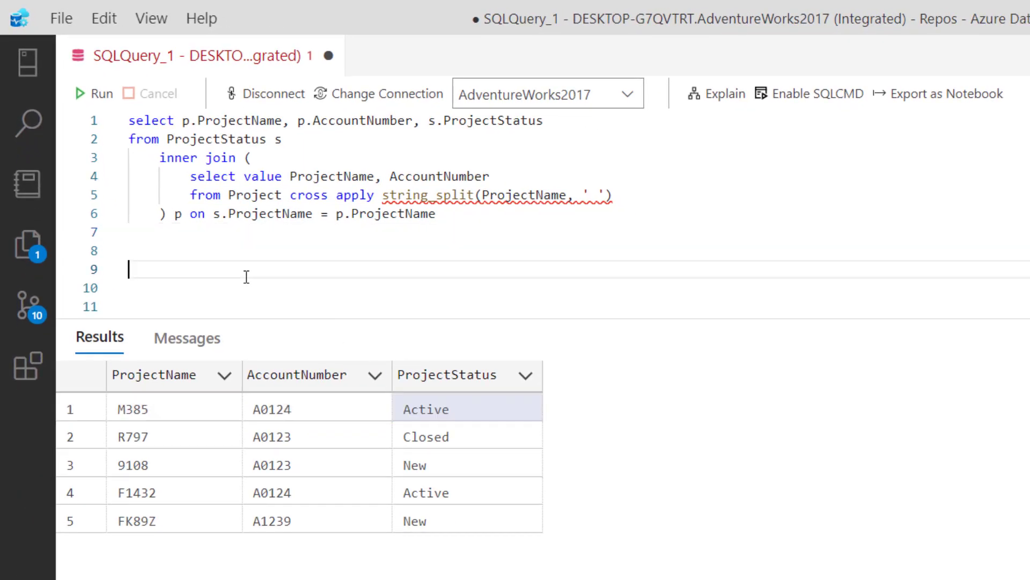
pyautogui.write('select')
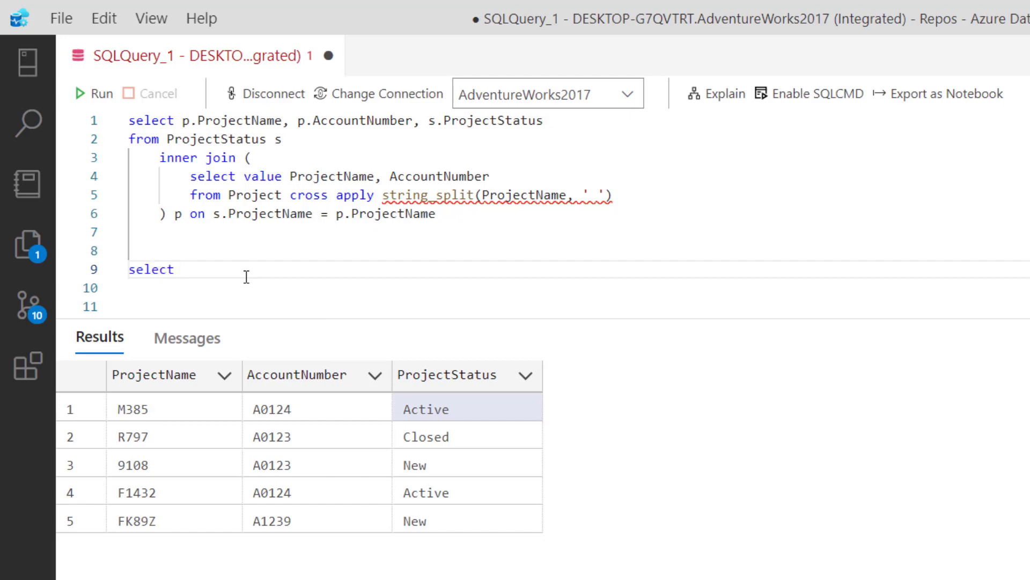
pyautogui.write(' projec')
pyautogui.write('from Project')
pyautogui.press('Return')
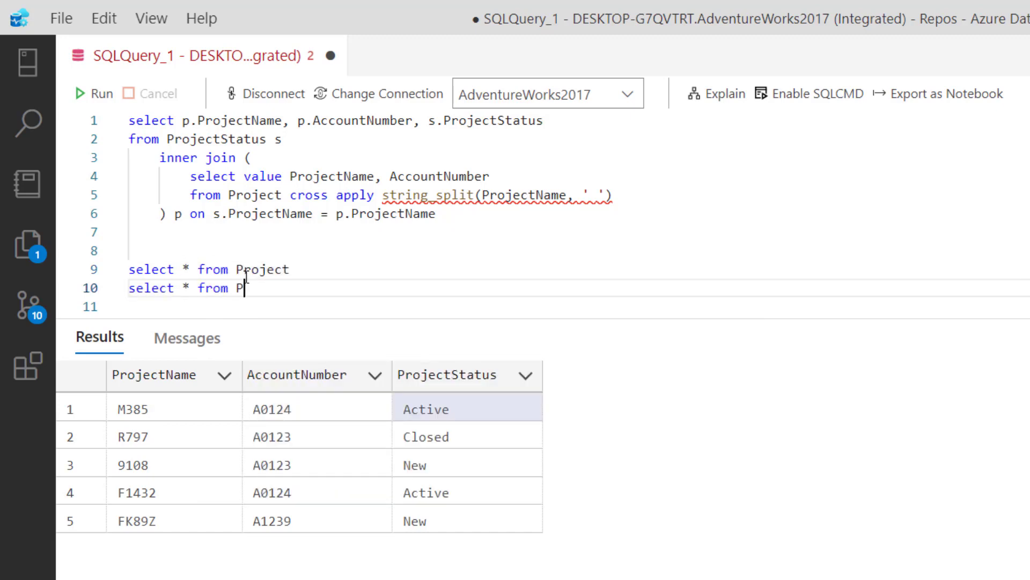
pyautogui.write('roj')
pyautogui.press('Up')
pyautogui.press('Home')
pyautogui.hotkey('shift', 'Down')
pyautogui.hotkey('shift', 'Down')
pyautogui.press('BackSpace')
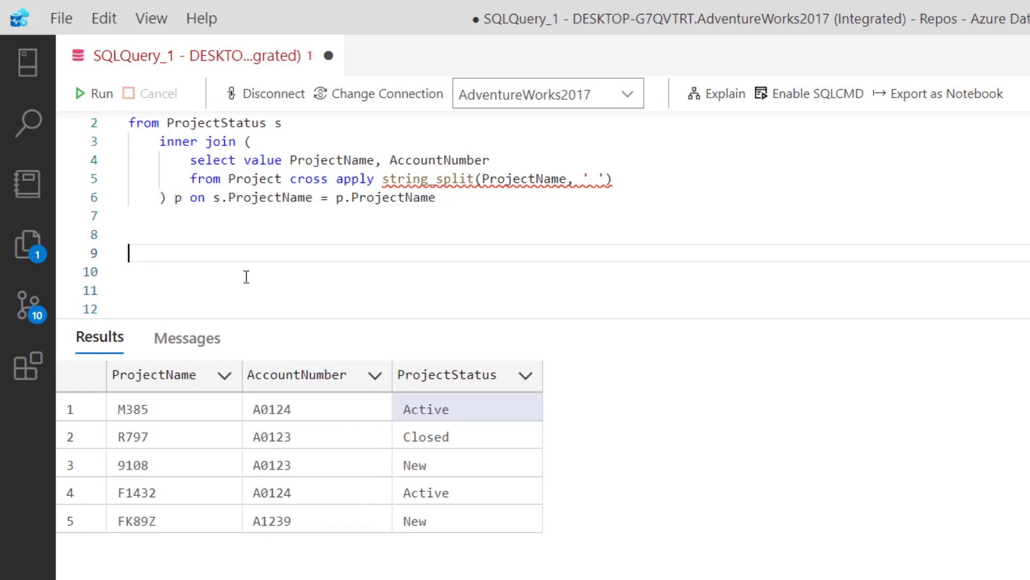
pyautogui.press('Up')
pyautogui.press('Up')
pyautogui.press('Up')
pyautogui.press('Up')
pyautogui.press('Up')
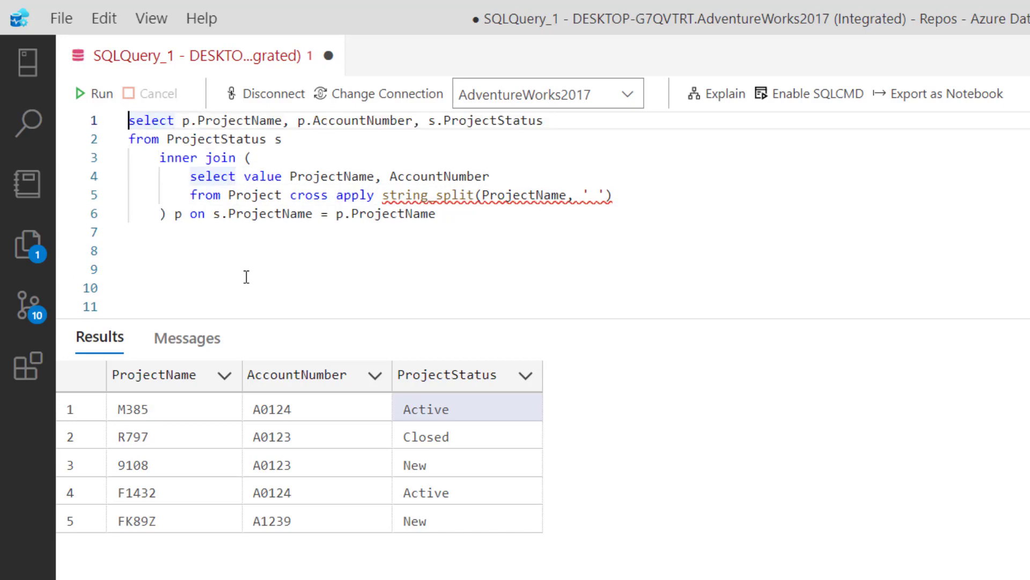
# Split the editor into two side-by-side panes, undoing an accidental deletion of the join query.
pyautogui.rightClick(231, 51)
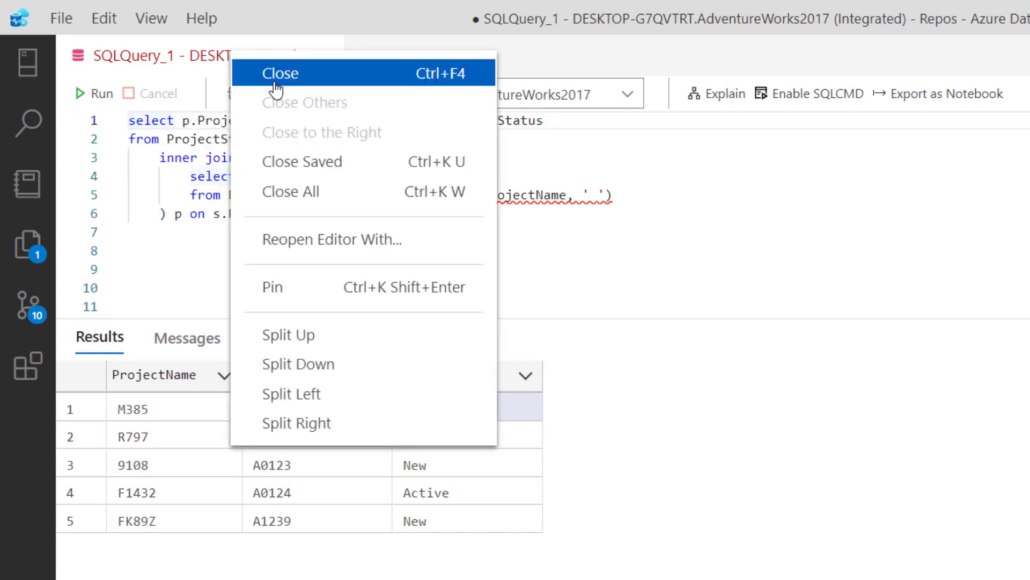
pyautogui.click(326, 393)
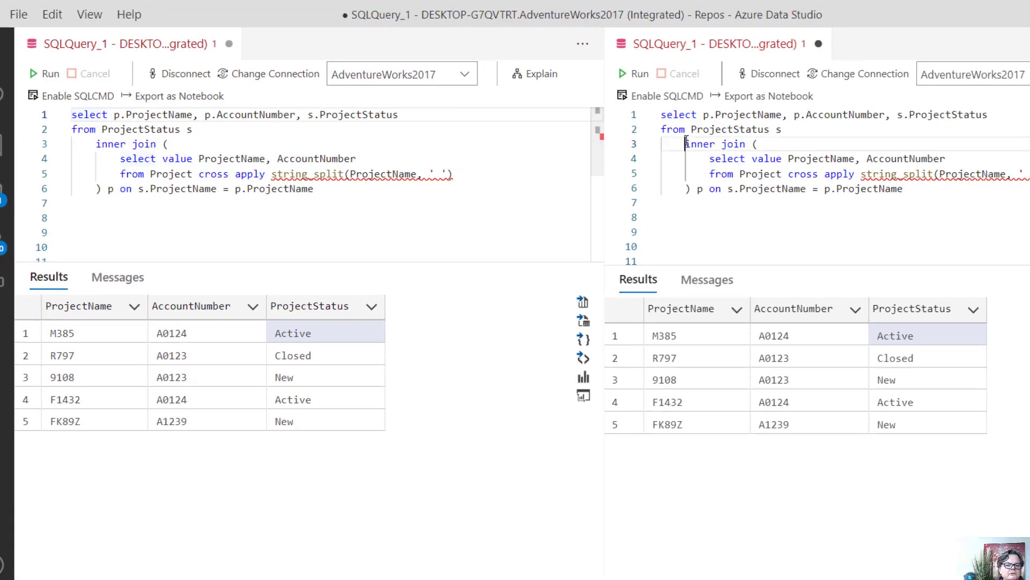
pyautogui.hotkey('ctrl', 'a')
pyautogui.press('Delete')
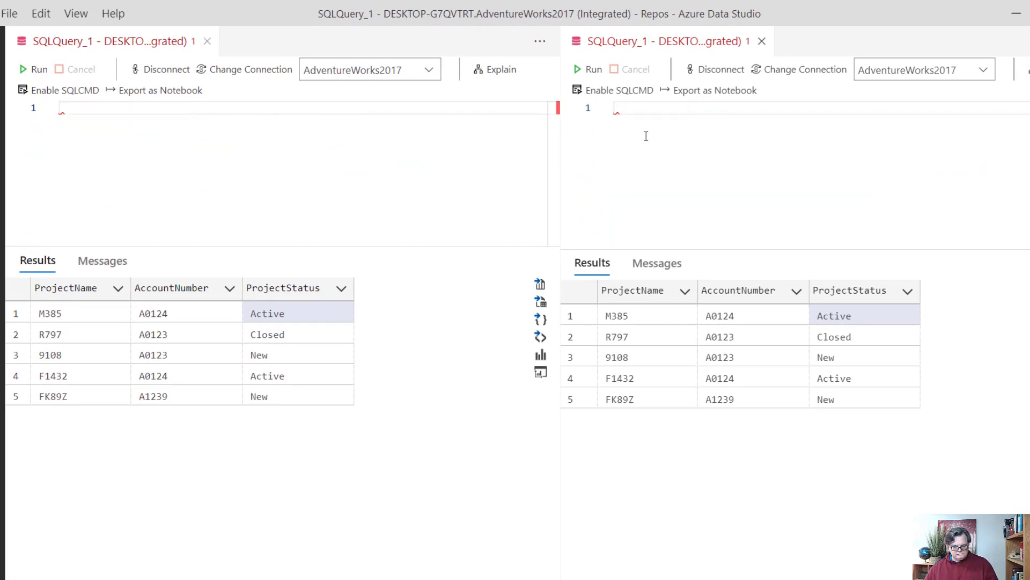
pyautogui.hotkey('ctrl', 'z')
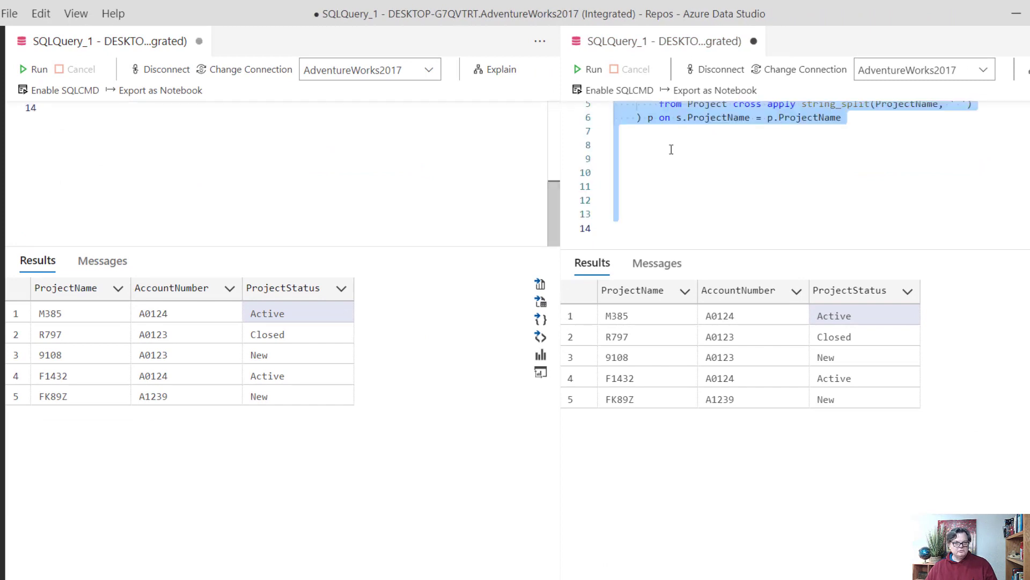
pyautogui.scroll(5, 387, 201)
pyautogui.scroll(2, 620, 221)
pyautogui.click(693, 216)
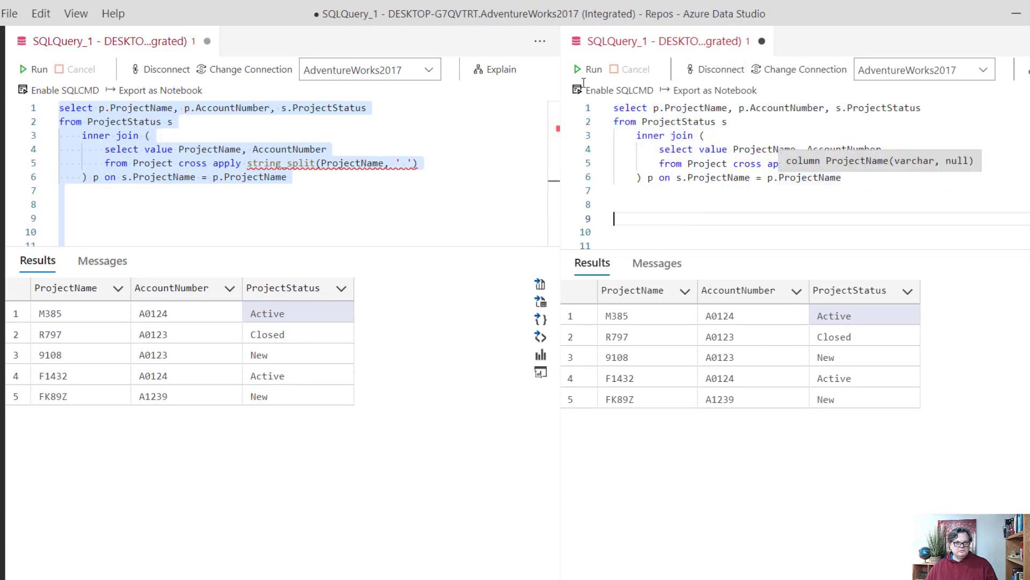
pyautogui.rightClick(644, 45)
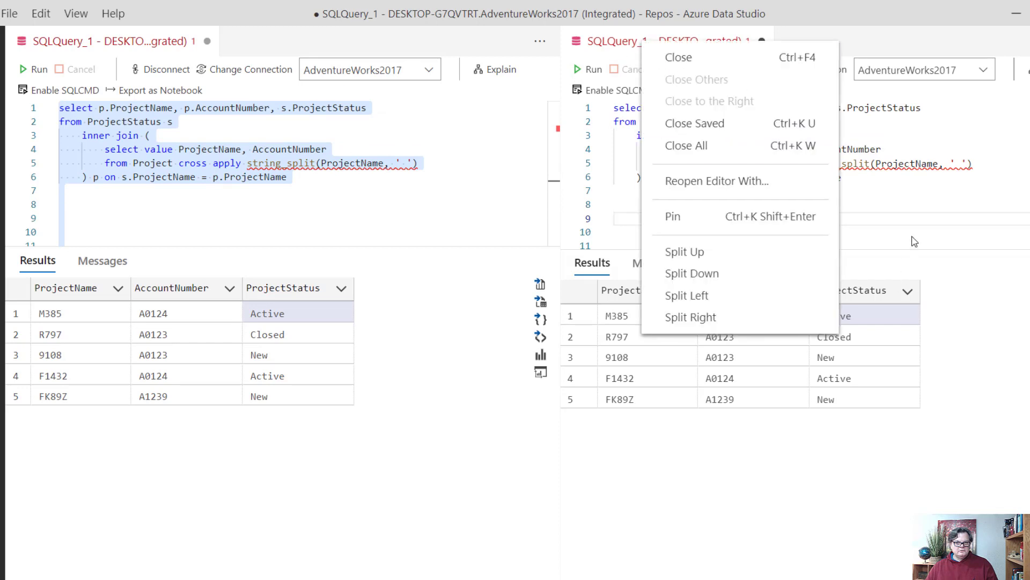
pyautogui.click(902, 205)
# Open a new query, close the duplicate join tab, and run select * from Project and ProjectStatus.
pyautogui.hotkey('ctrl', 'n')
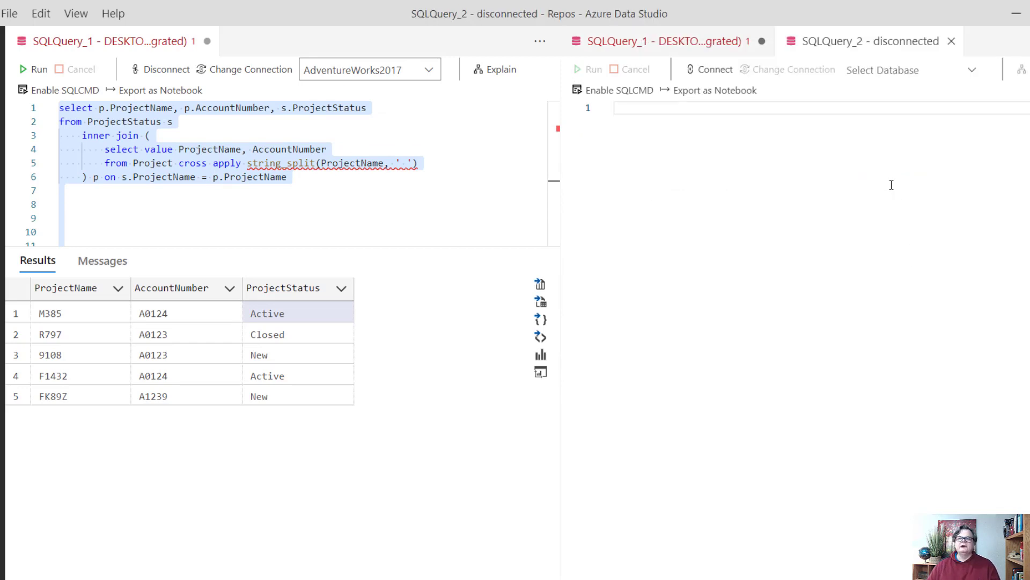
pyautogui.click(716, 44)
pyautogui.click(762, 41)
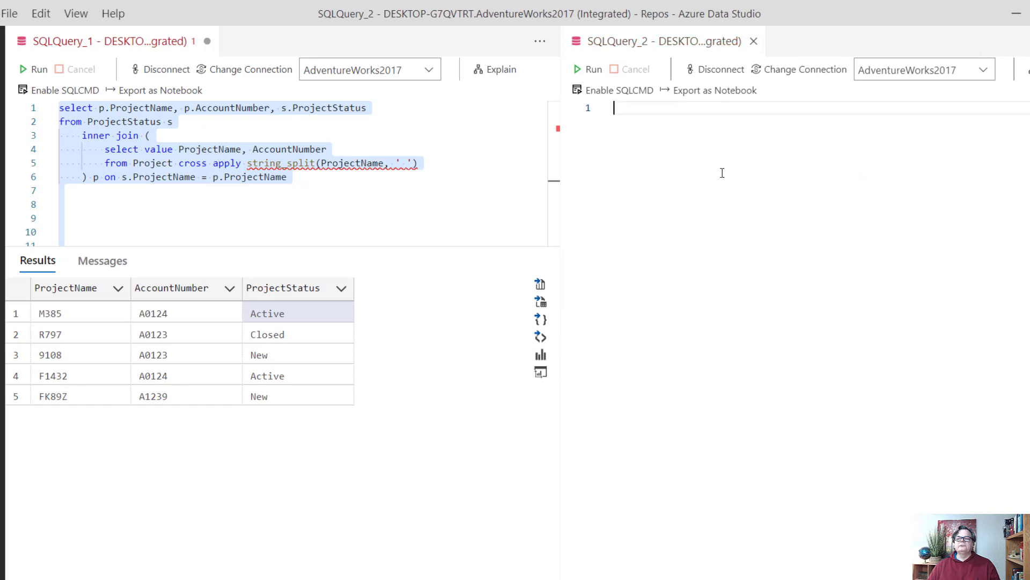
pyautogui.write('select * from Project select * from ProjectStatus')
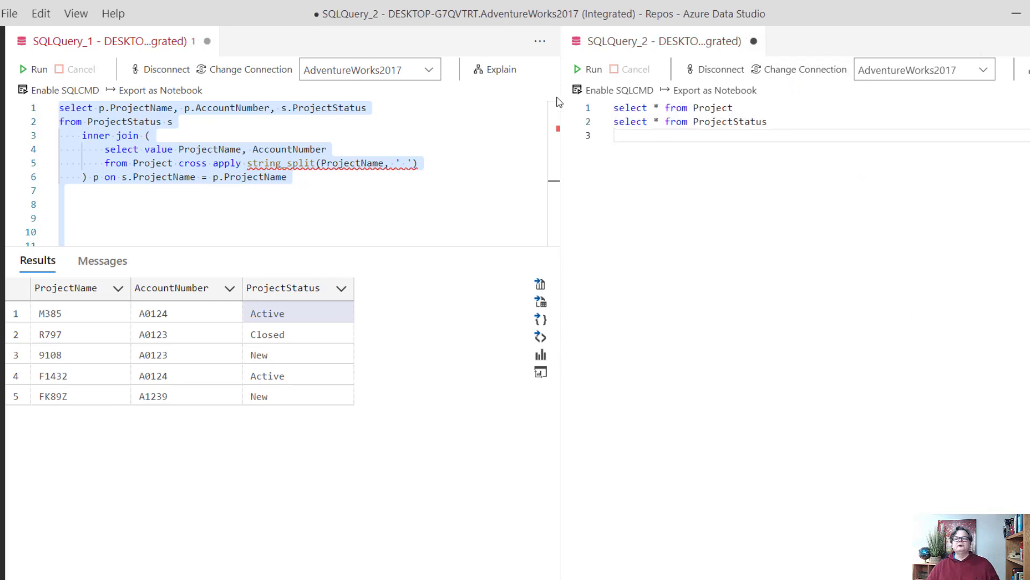
pyautogui.click(588, 70)
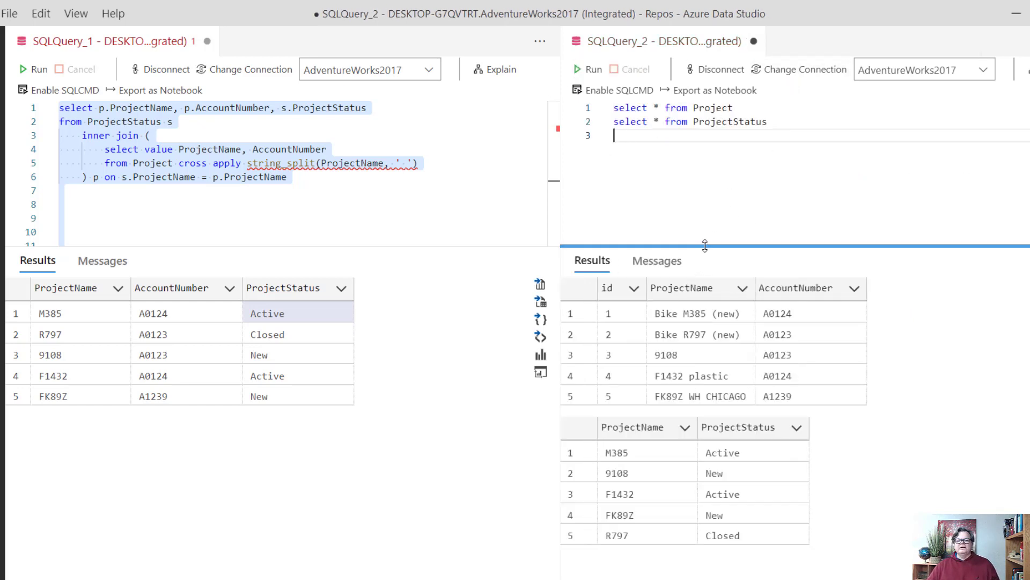
pyautogui.moveTo(704, 246); pyautogui.dragTo(700, 133)
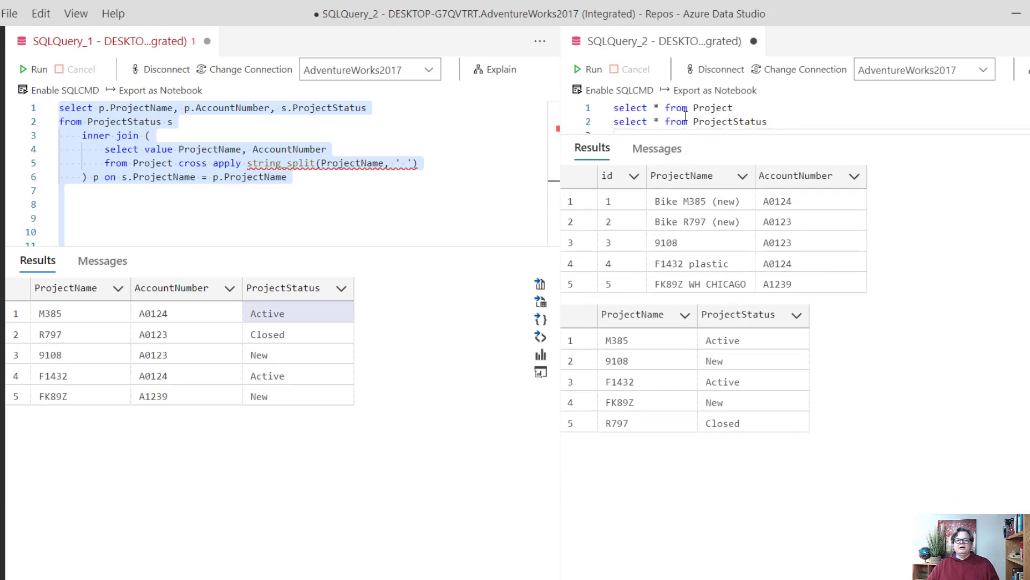
# Sort the ProjectStatus results and the join results ascending by ProjectName, lining up 9108 through R797.
pyautogui.click(290, 219)
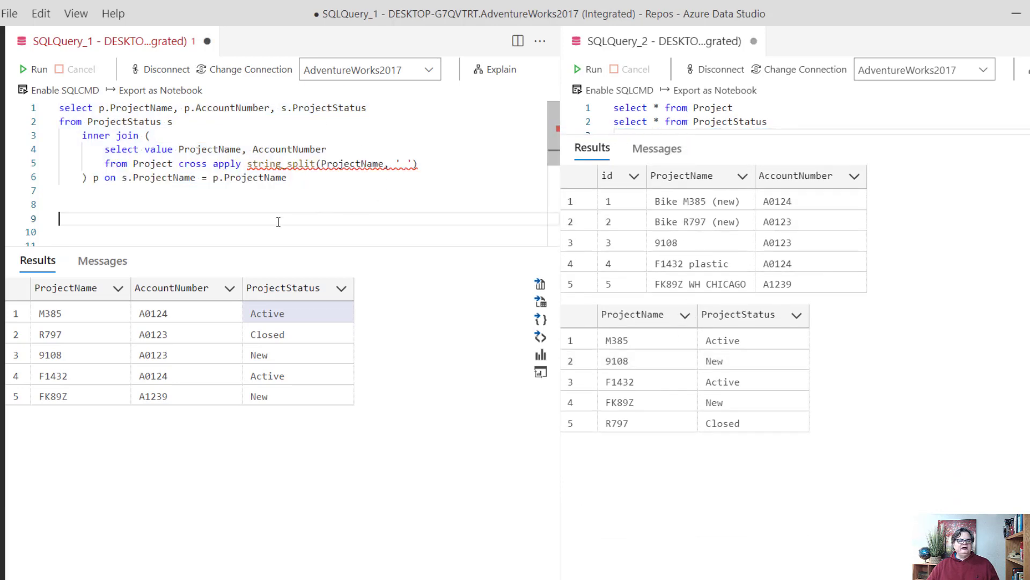
pyautogui.moveTo(260, 245); pyautogui.dragTo(256, 149)
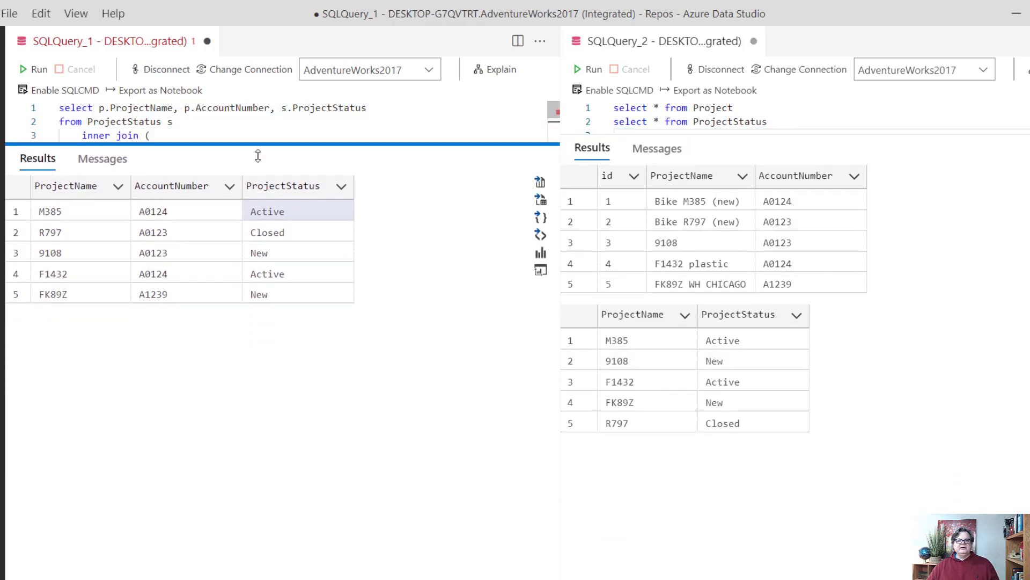
pyautogui.moveTo(258, 158); pyautogui.dragTo(255, 177)
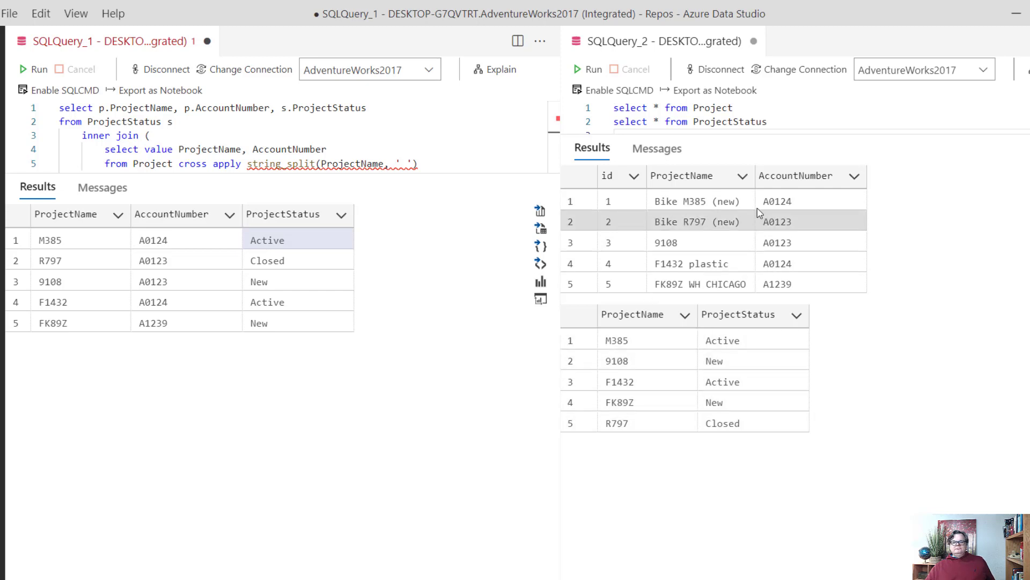
pyautogui.click(684, 315)
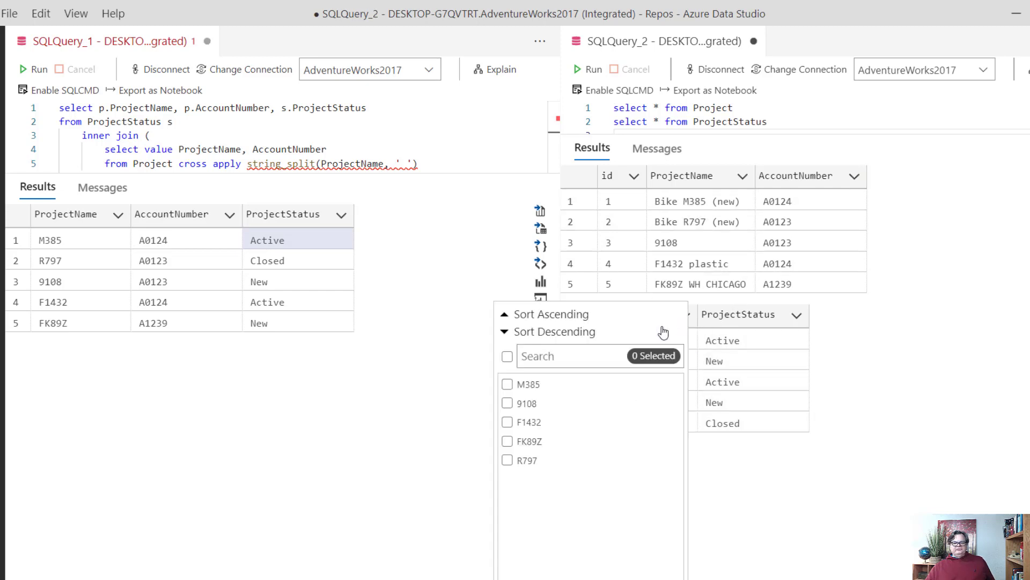
pyautogui.click(552, 314)
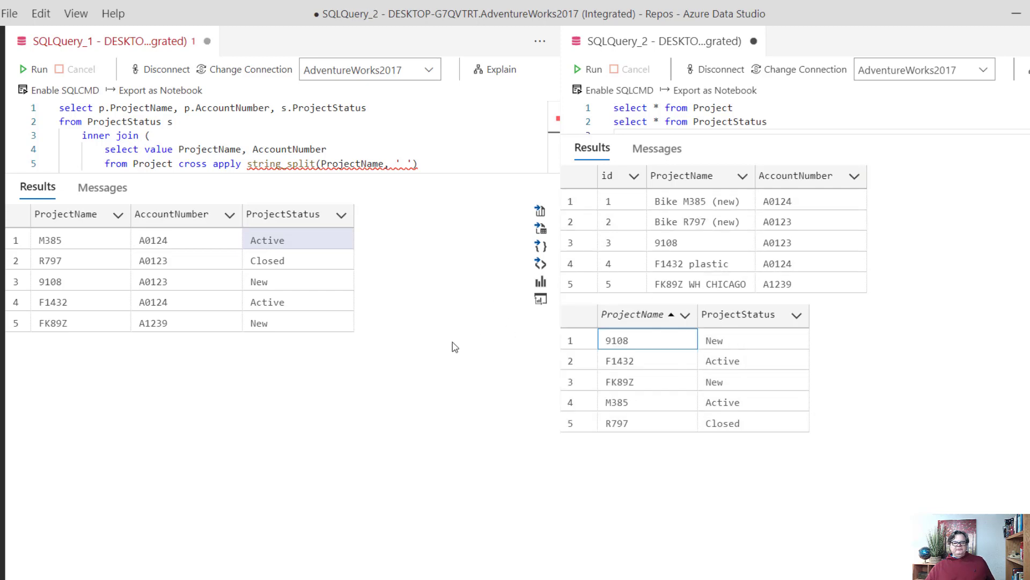
pyautogui.click(118, 215)
pyautogui.click(36, 238)
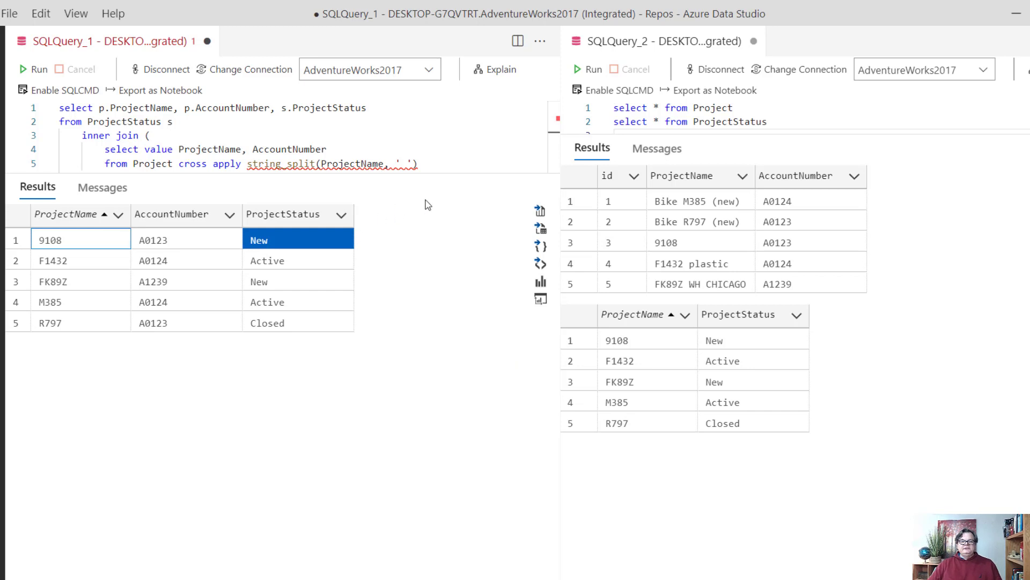
pyautogui.moveTo(444, 171); pyautogui.dragTo(445, 276)
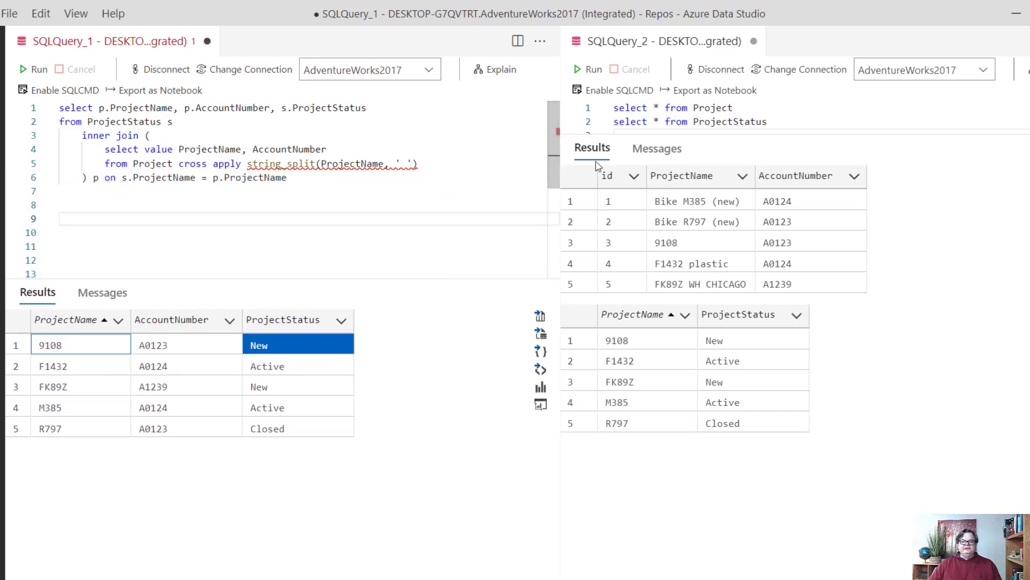
pyautogui.click(183, 227)
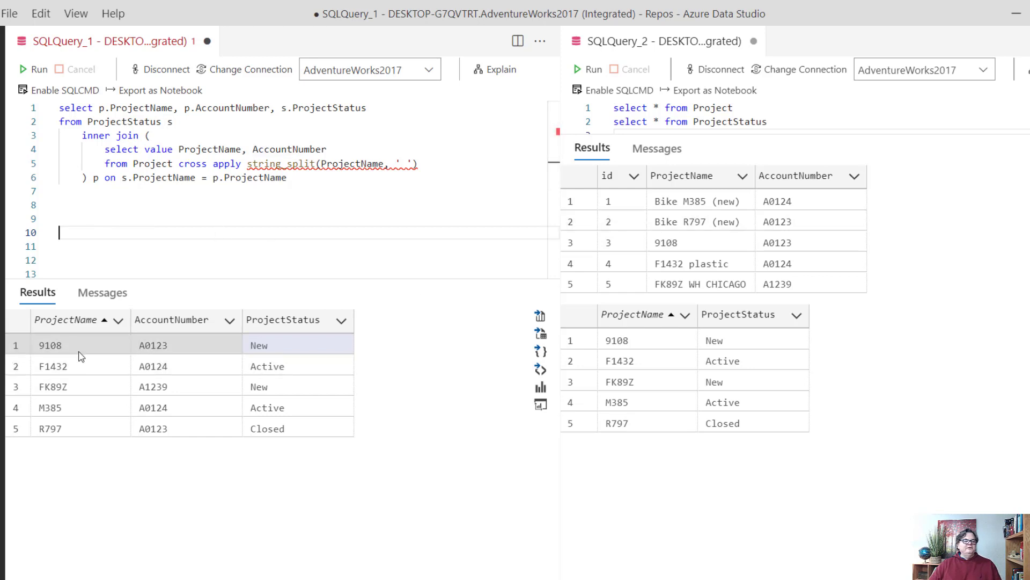
pyautogui.click(51, 347)
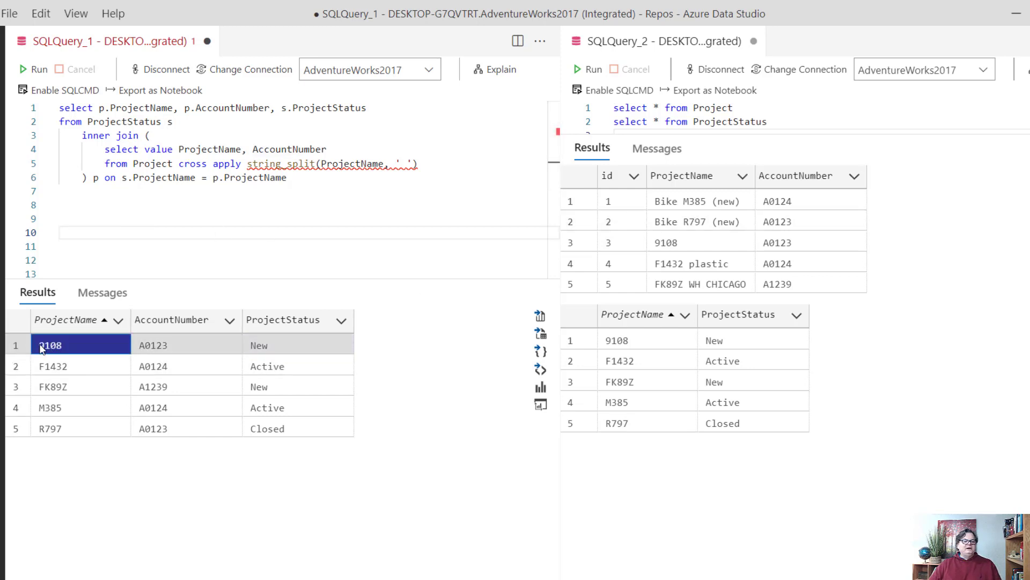
pyautogui.click(690, 203)
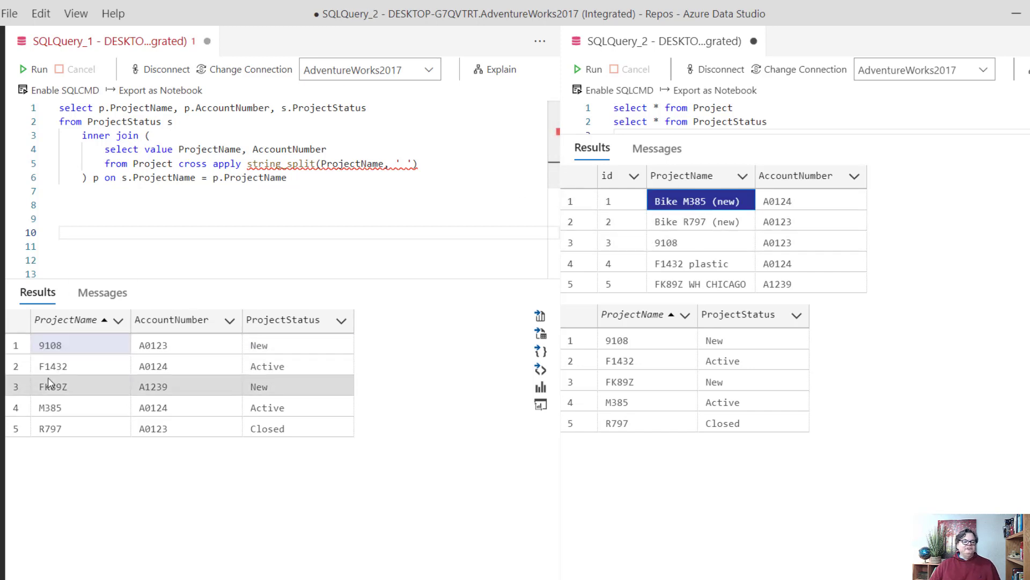
pyautogui.click(633, 367)
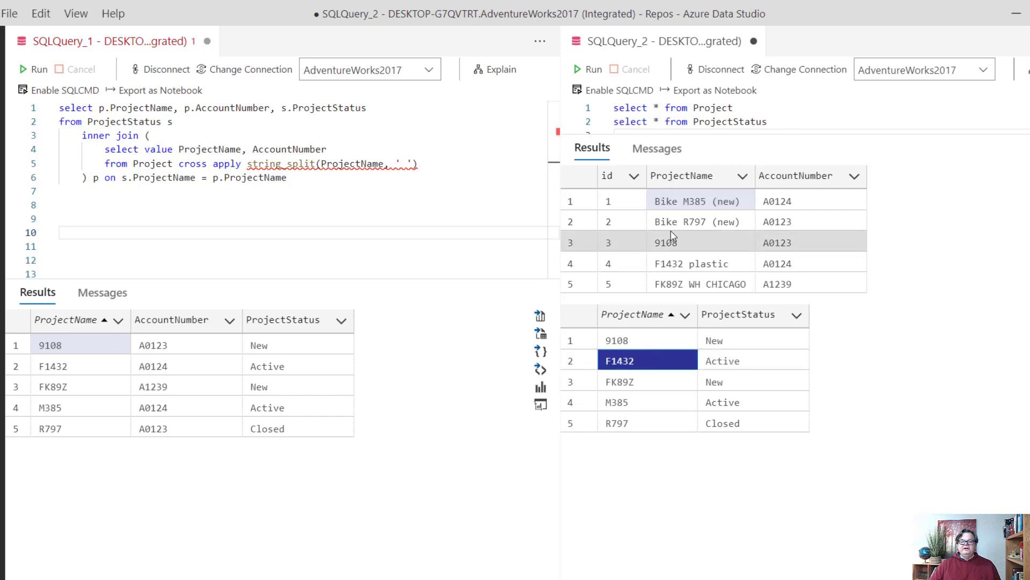
pyautogui.click(677, 262)
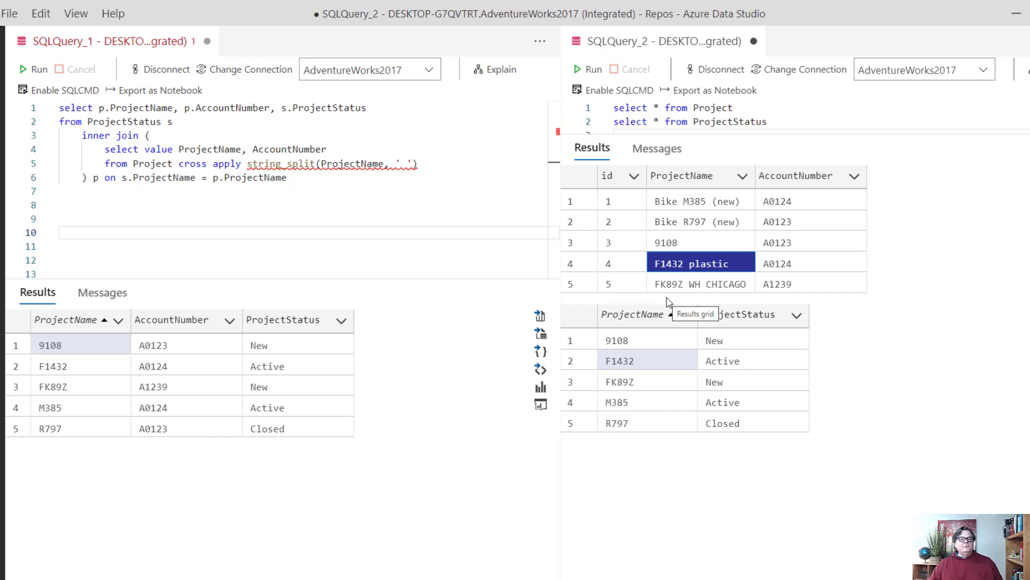
pyautogui.click(672, 203)
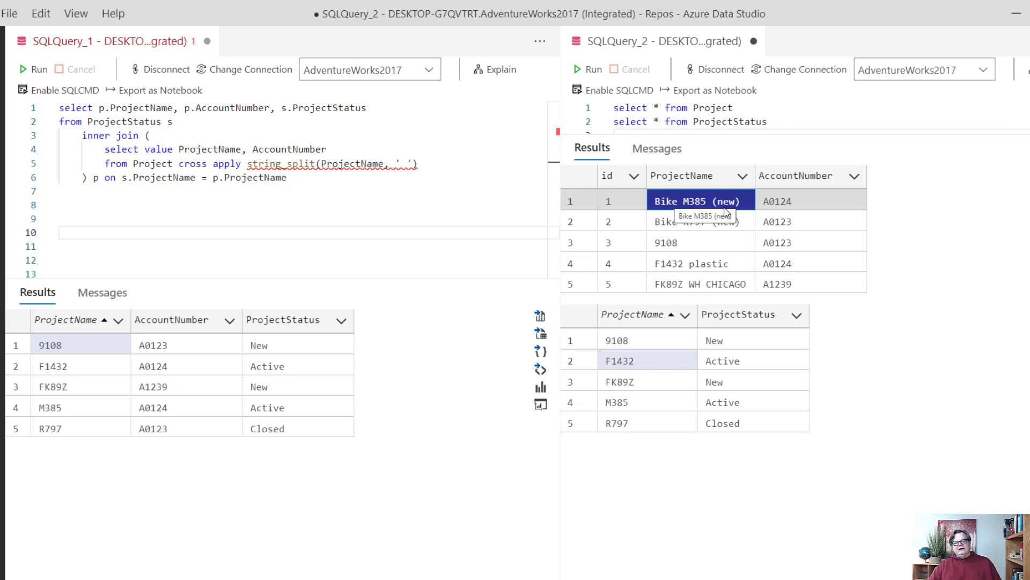
pyautogui.click(343, 164)
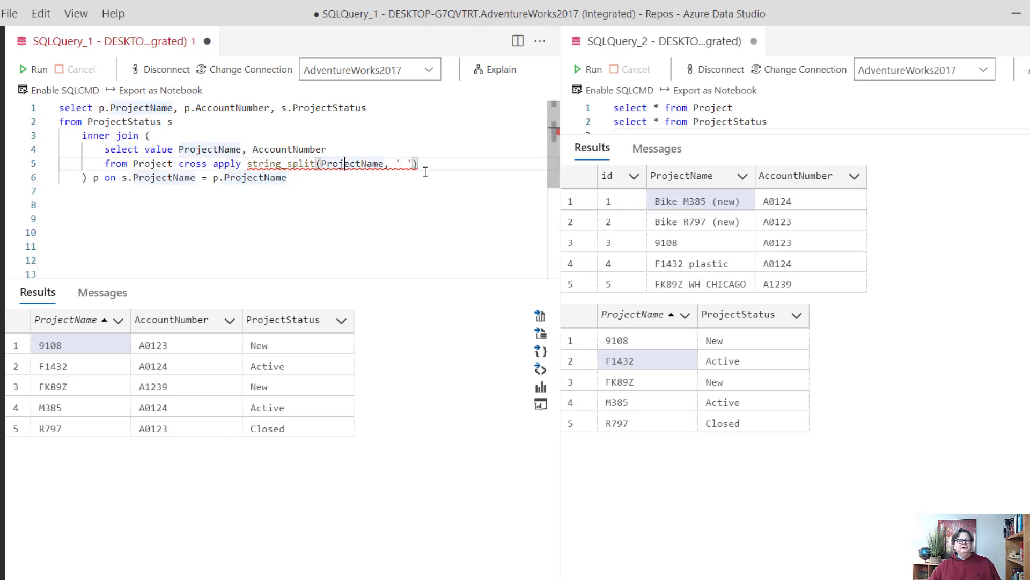
pyautogui.moveTo(418, 163)
pyautogui.mouseDown()
pyautogui.moveTo(96, 163)
pyautogui.moveTo(104, 151)
pyautogui.mouseUp()
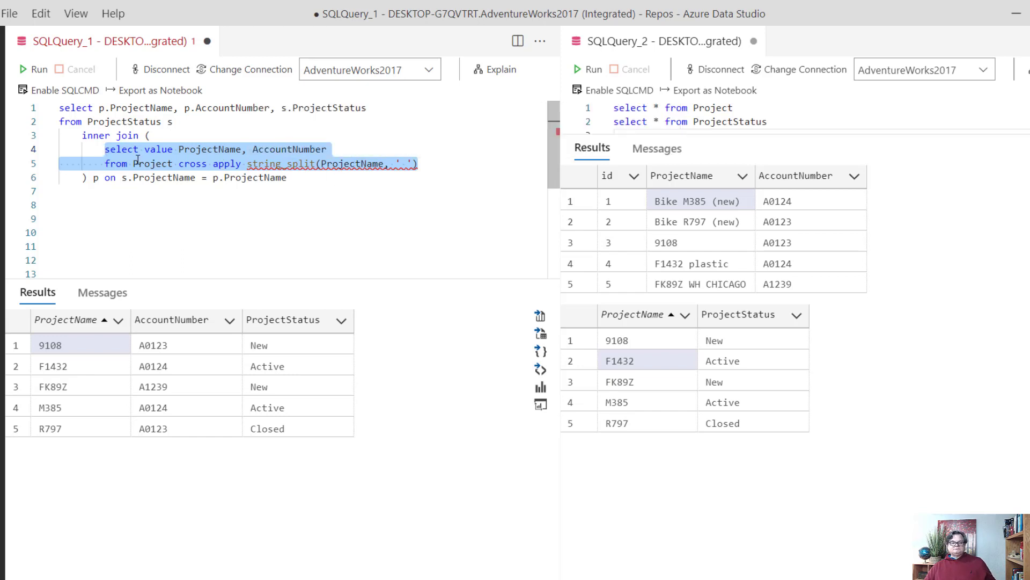
# Run only the derived-table subquery on lines 4-5 and view the split words with account numbers.
pyautogui.click(309, 163)
pyautogui.moveTo(417, 163); pyautogui.dragTo(58, 153)
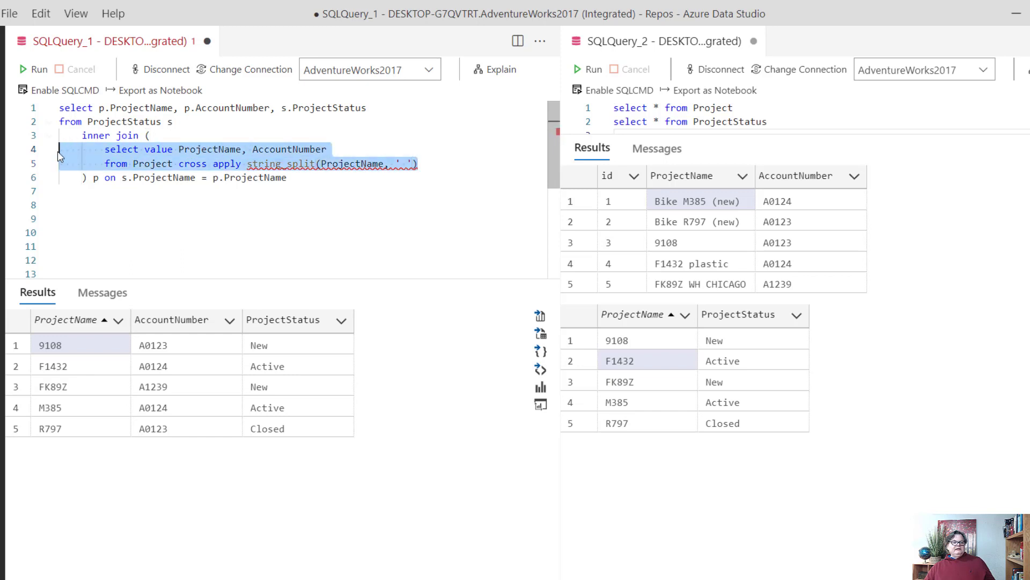
pyautogui.moveTo(158, 149)
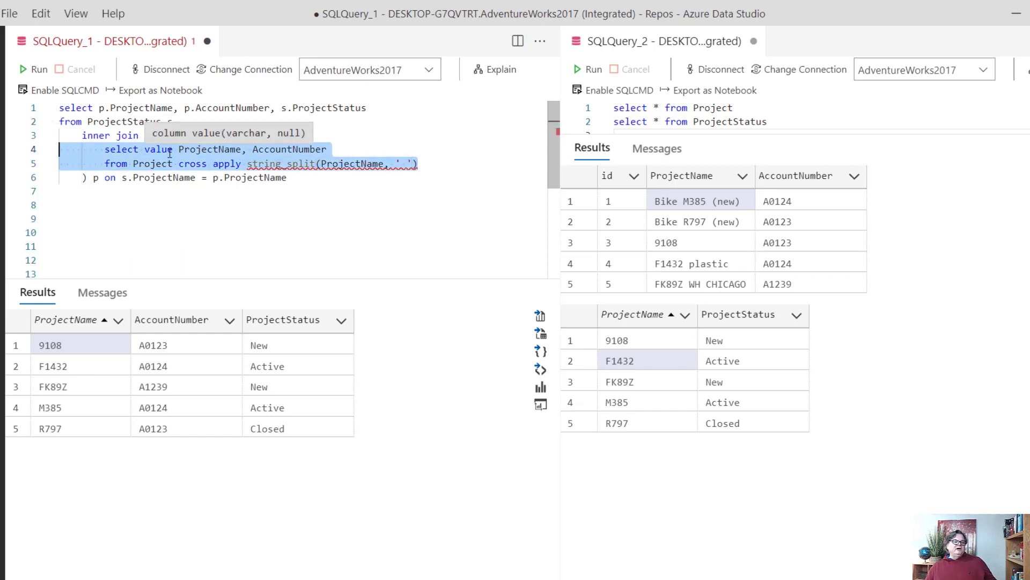
pyautogui.click(34, 70)
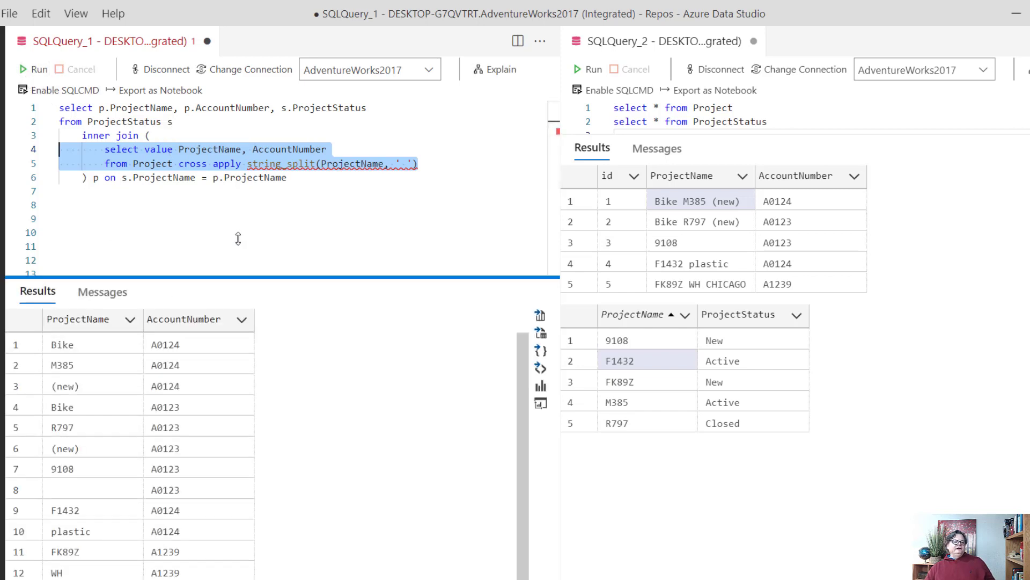
pyautogui.moveTo(238, 278); pyautogui.dragTo(230, 193)
pyautogui.moveTo(60, 262); pyautogui.dragTo(208, 509)
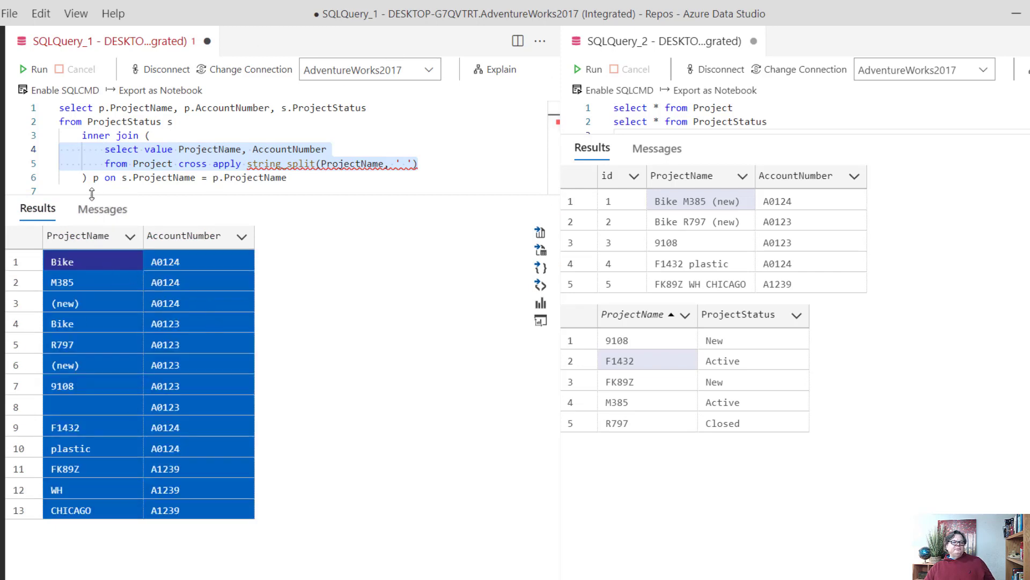
# Highlight the derived table aliased p, the inner join keyword, and the join condition on line 6.
pyautogui.moveTo(95, 179)
pyautogui.mouseDown()
pyautogui.moveTo(82, 175)
pyautogui.moveTo(100, 144)
pyautogui.mouseUp()
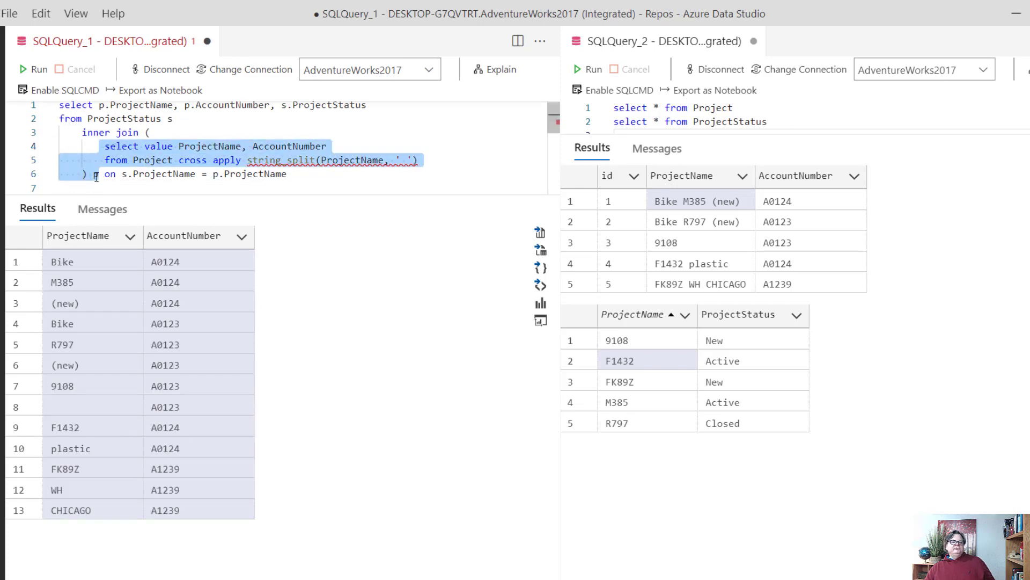
pyautogui.moveTo(82, 133); pyautogui.dragTo(145, 133)
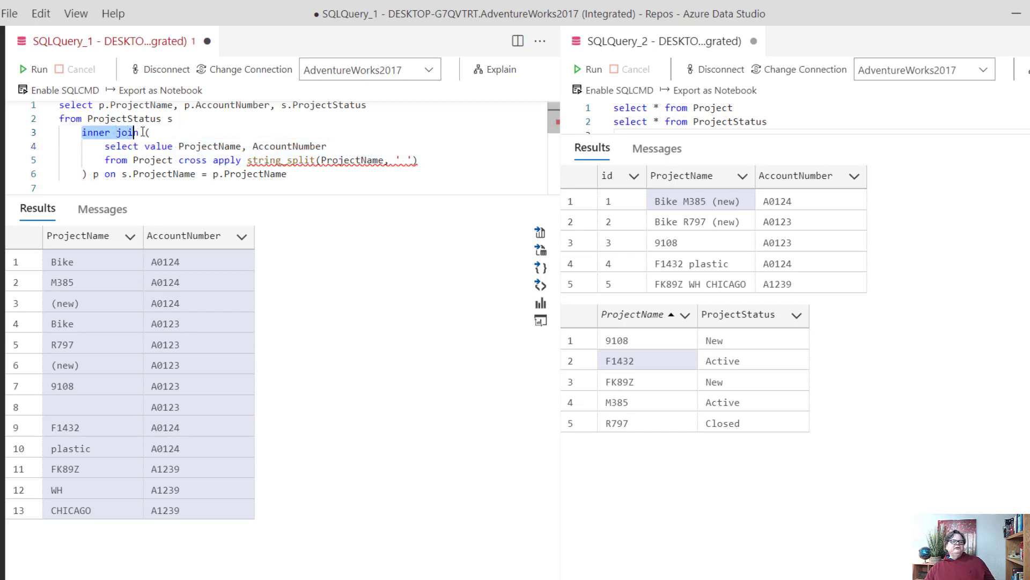
pyautogui.moveTo(121, 174); pyautogui.dragTo(295, 148)
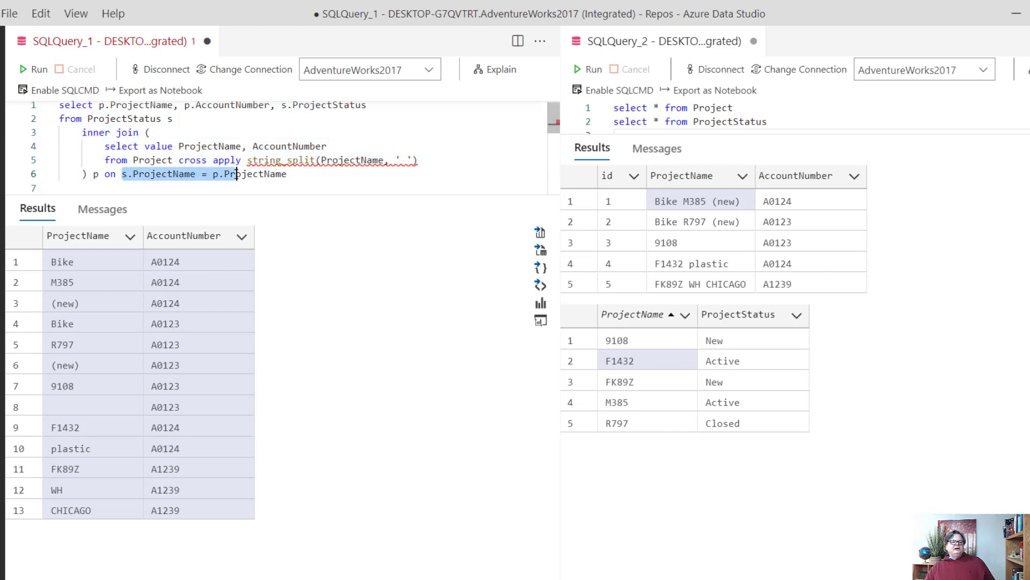
pyautogui.scroll(3, 295, 149)
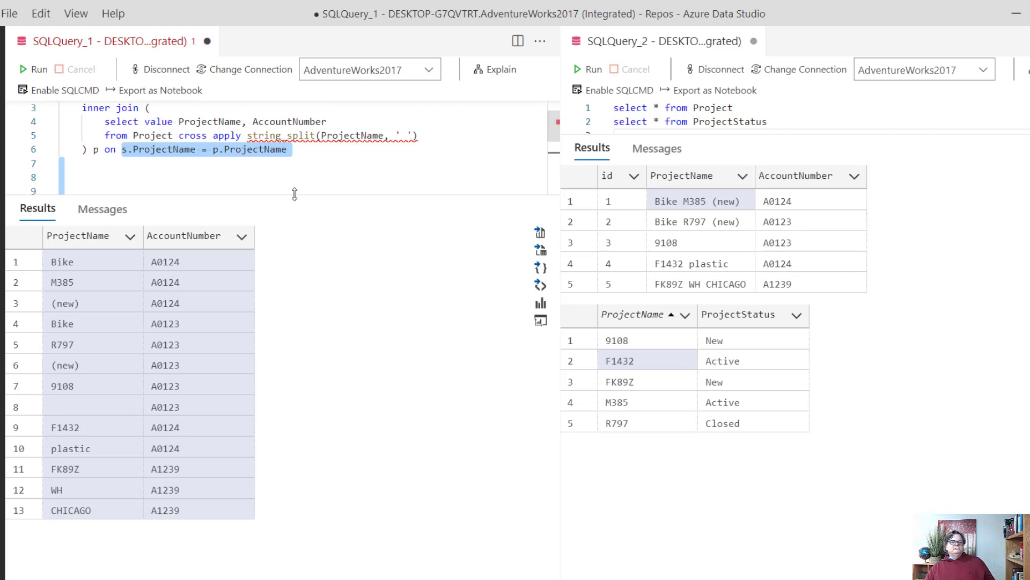
pyautogui.moveTo(290, 196); pyautogui.dragTo(282, 458)
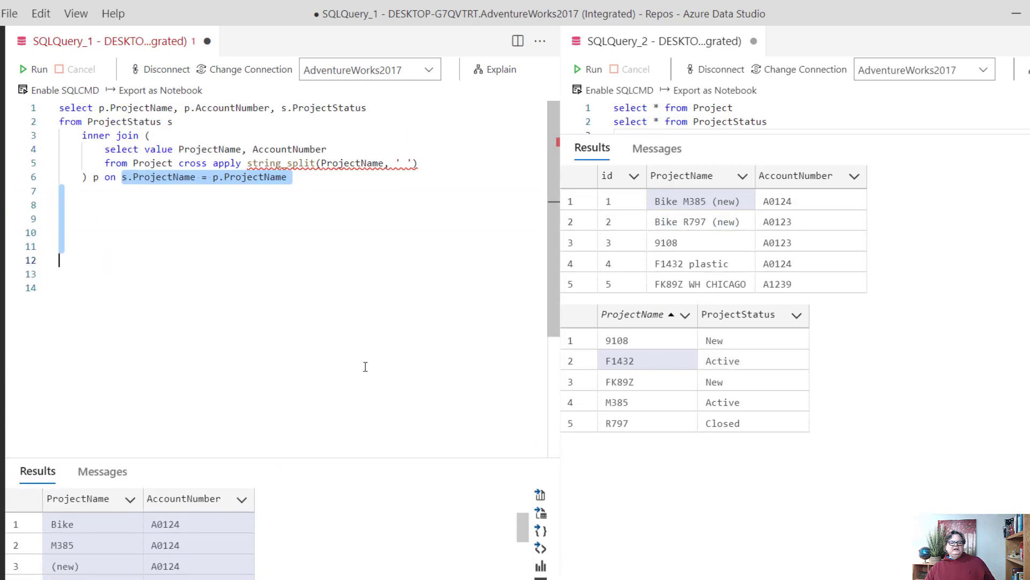
pyautogui.moveTo(347, 457); pyautogui.dragTo(334, 279)
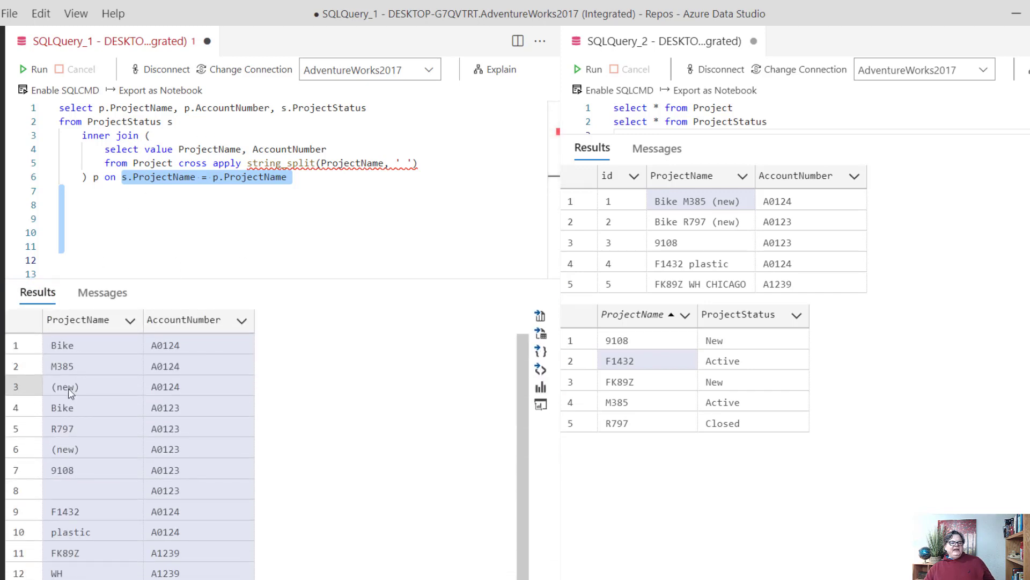
# Compare the Bike and M385 split values with M385's Active status, then rerun the full join.
pyautogui.click(69, 352)
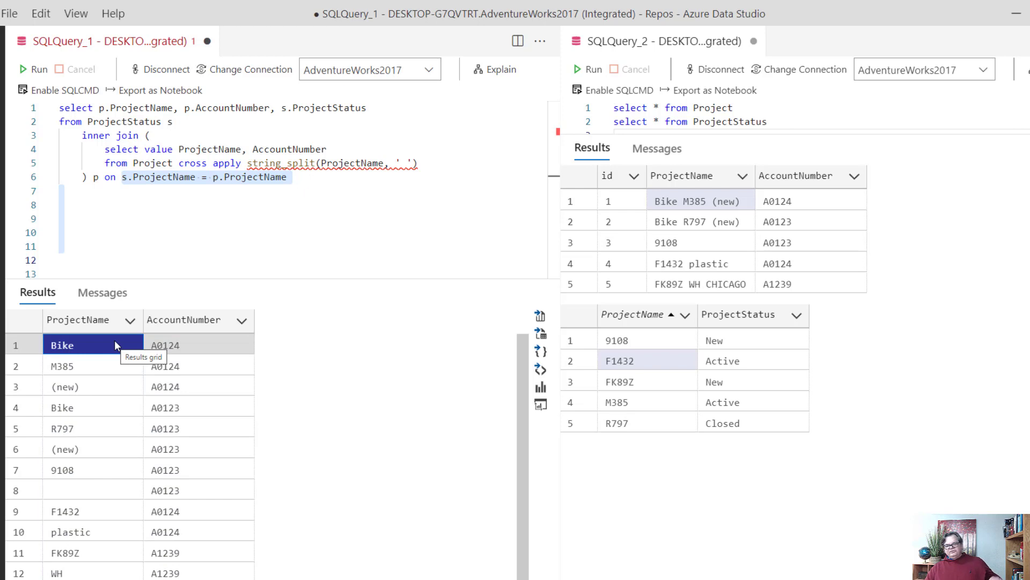
pyautogui.click(94, 364)
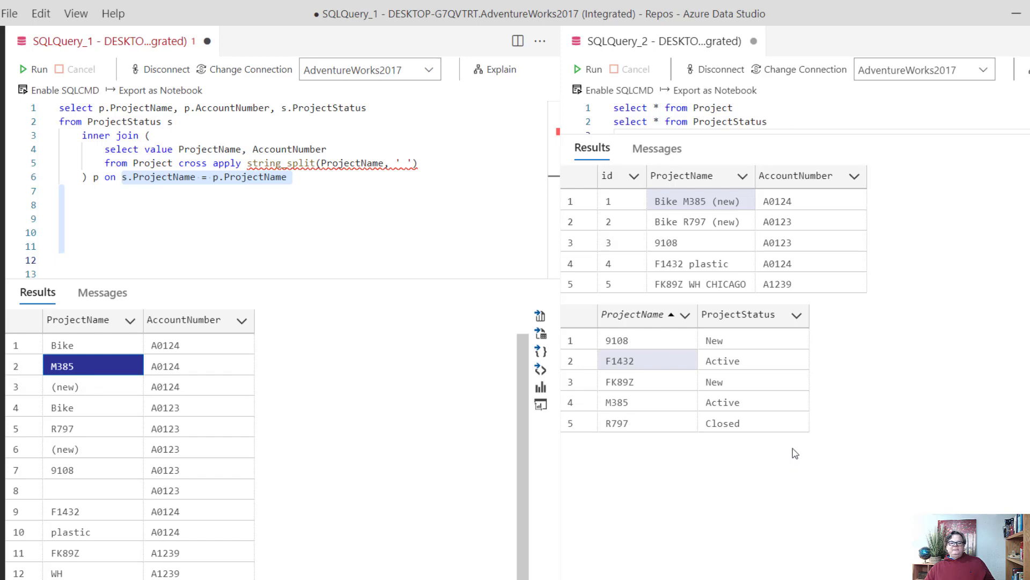
pyautogui.click(750, 407)
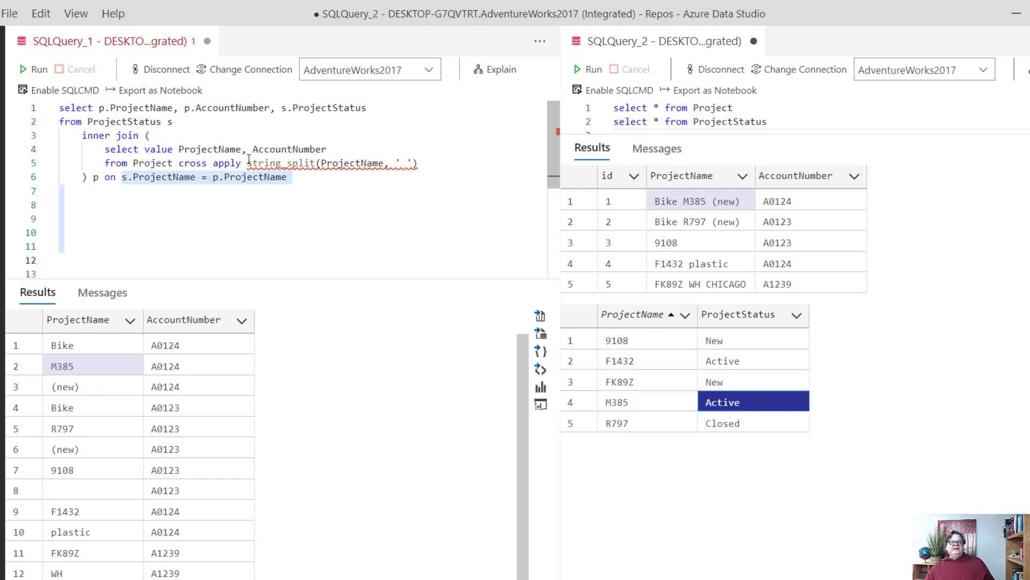
pyautogui.click(254, 210)
pyautogui.click(34, 69)
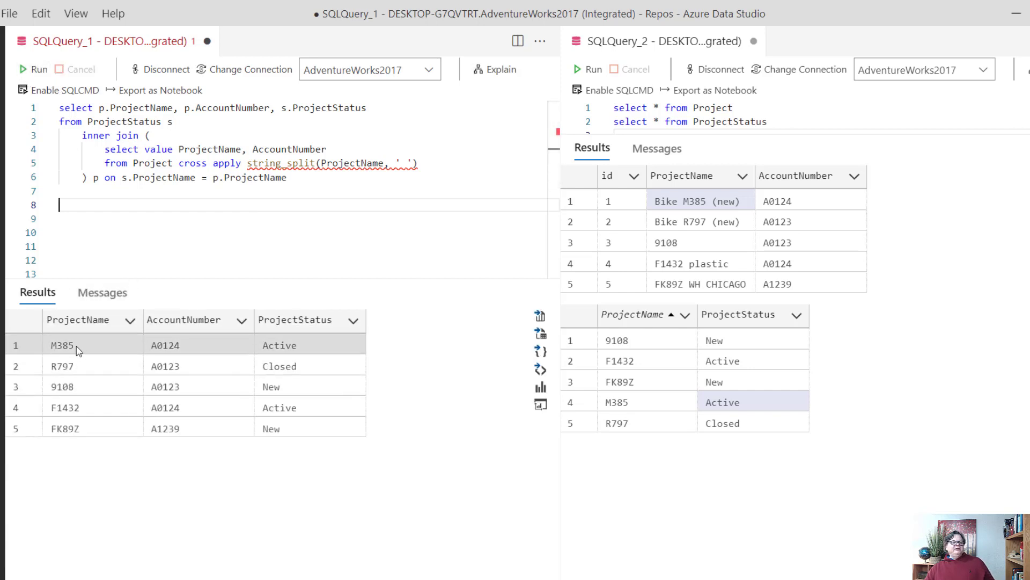
# Point out M385 with account A0124 and Active status, then highlight the string_split derived-table subquery.
pyautogui.click(127, 353)
pyautogui.click(172, 347)
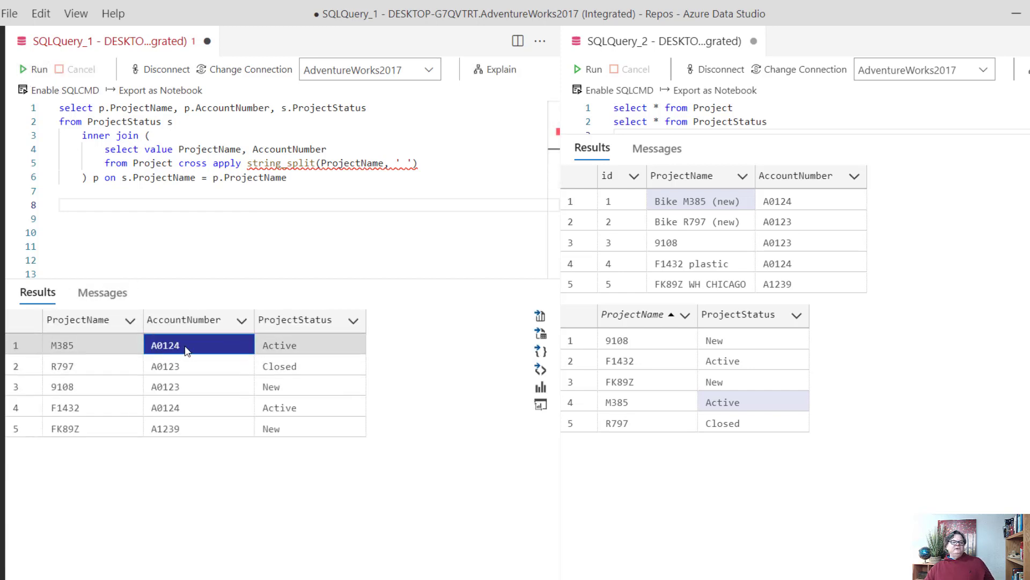
pyautogui.click(294, 346)
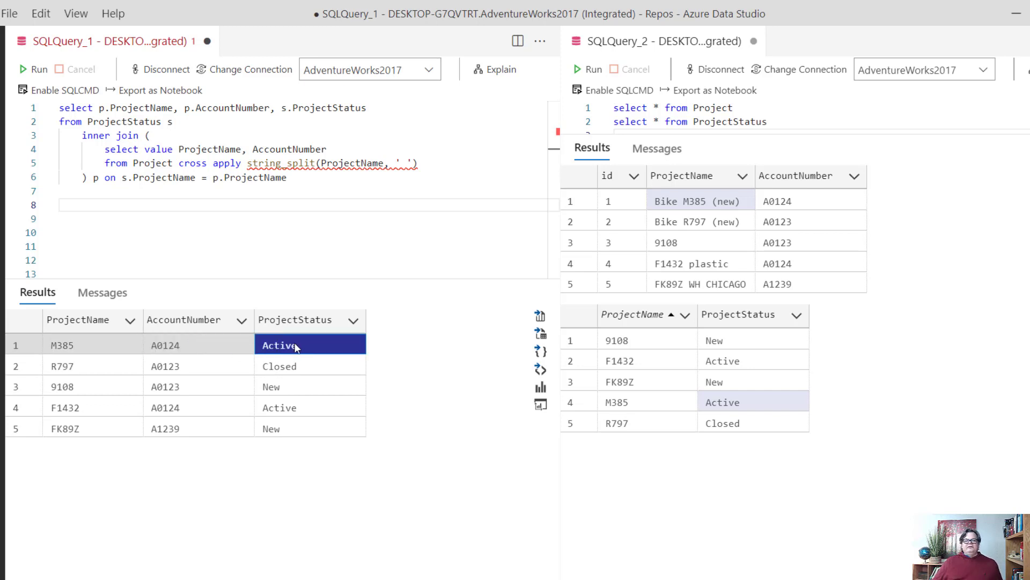
pyautogui.moveTo(430, 164); pyautogui.dragTo(249, 164)
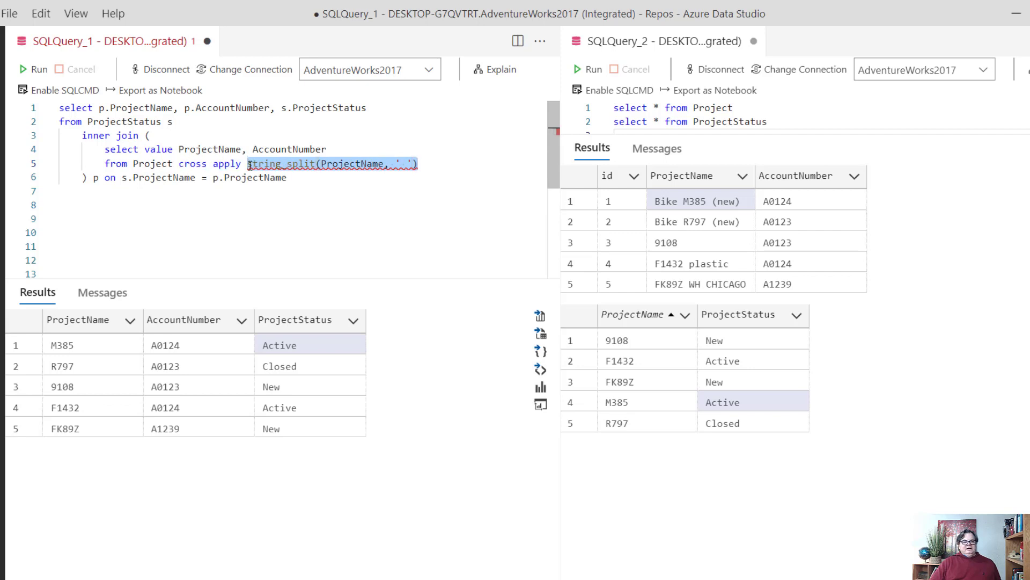
pyautogui.moveTo(247, 163); pyautogui.dragTo(109, 149)
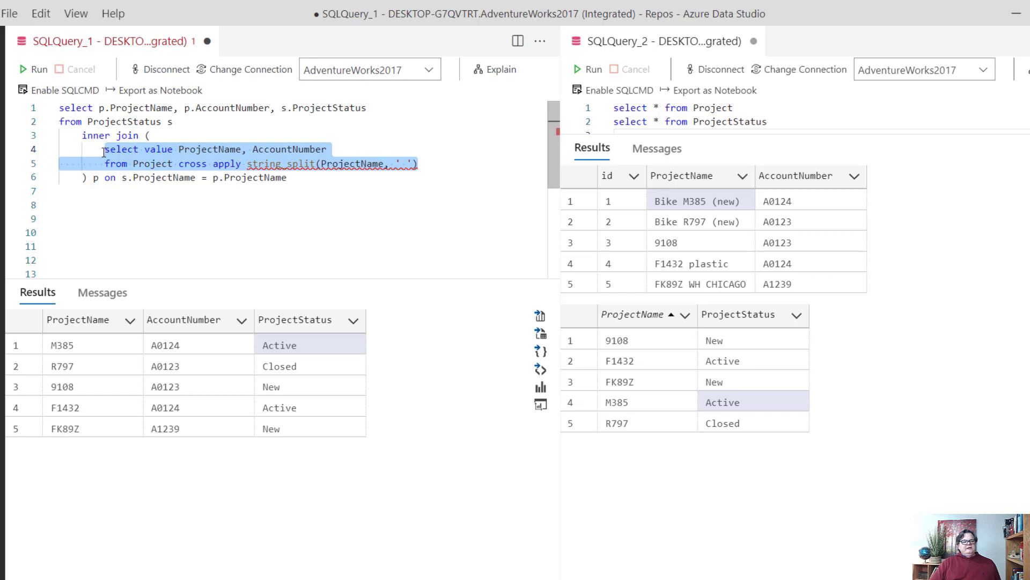
pyautogui.click(101, 177)
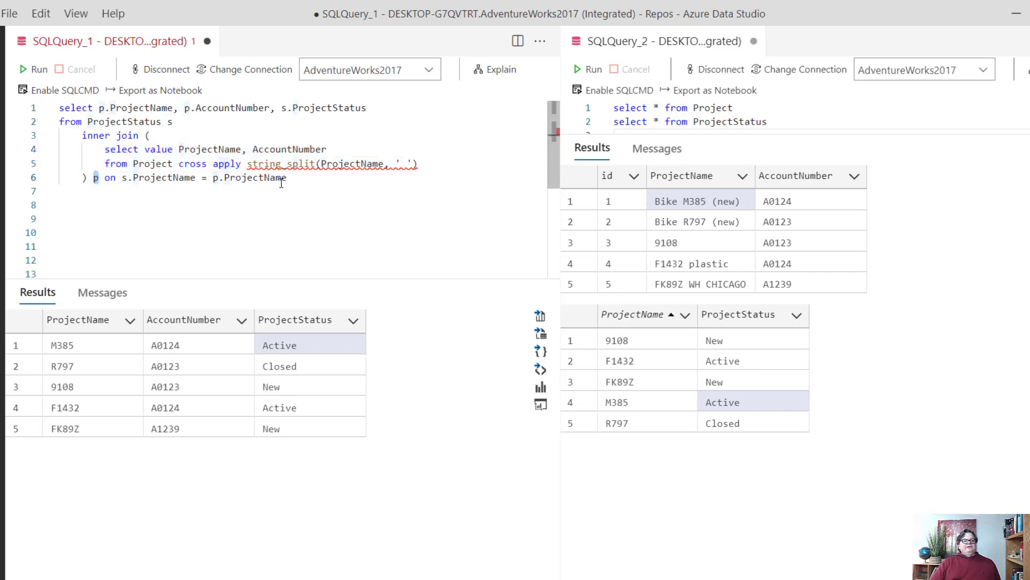
# Highlight the join condition and the ProjectName, AccountNumber column list, then select lines 4-5.
pyautogui.moveTo(289, 178); pyautogui.dragTo(116, 177)
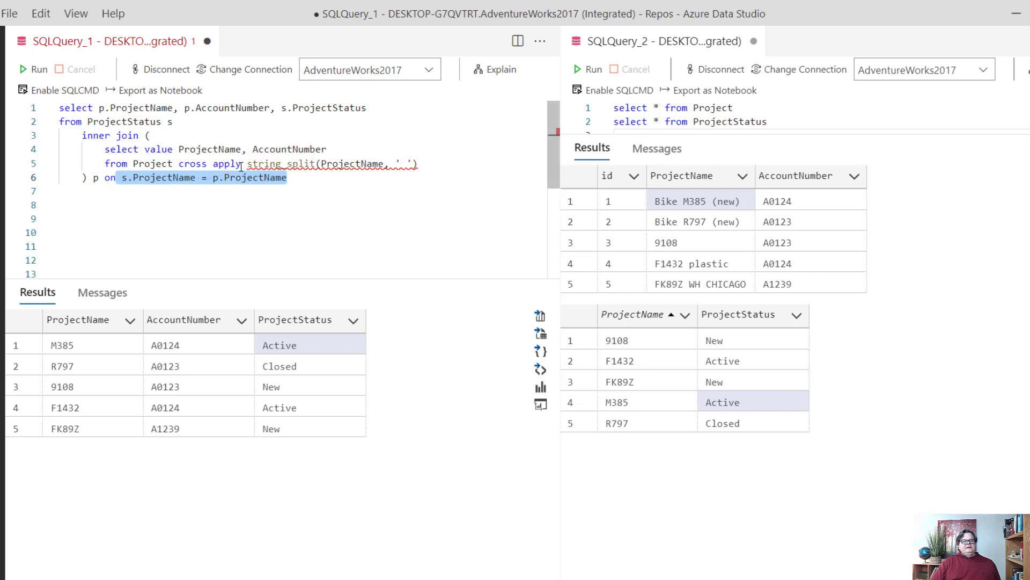
pyautogui.click(318, 179)
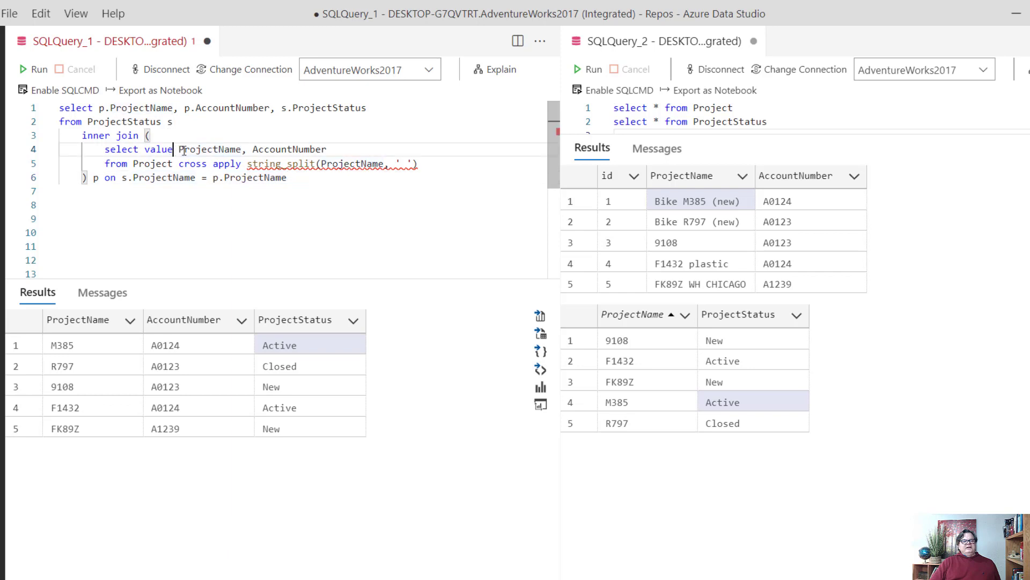
pyautogui.moveTo(178, 149); pyautogui.dragTo(324, 148)
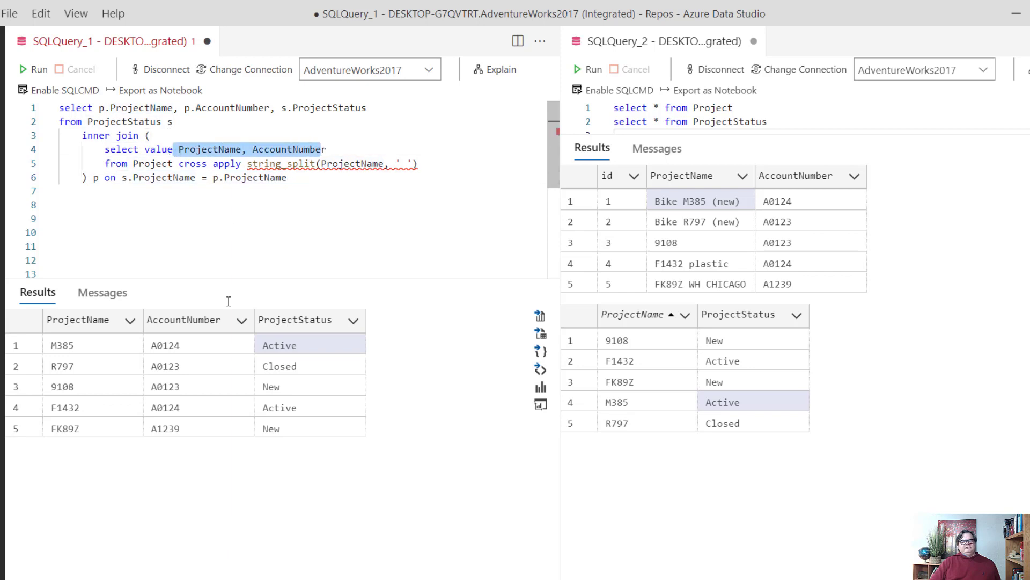
pyautogui.click(184, 149)
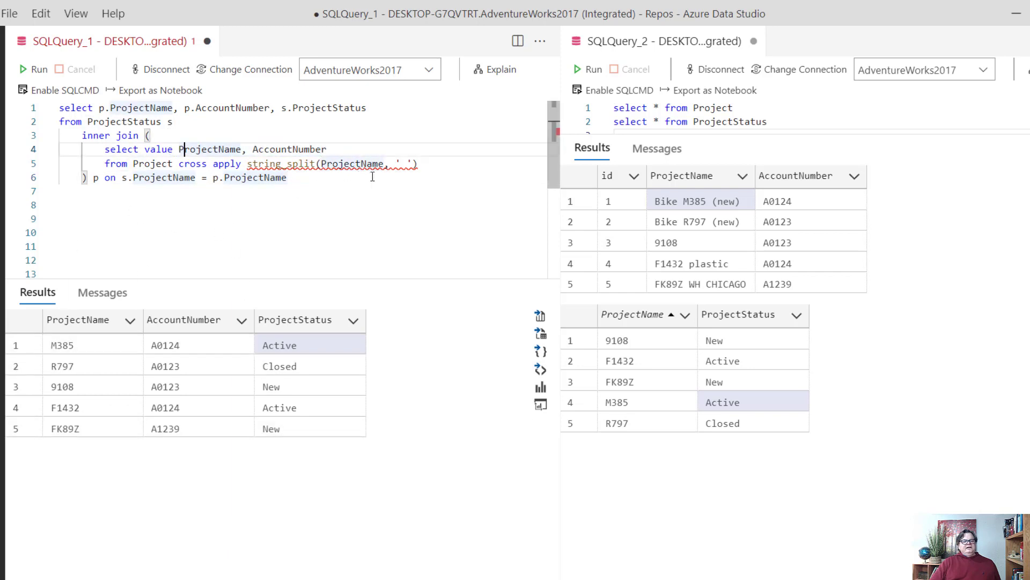
pyautogui.moveTo(429, 163); pyautogui.dragTo(58, 149)
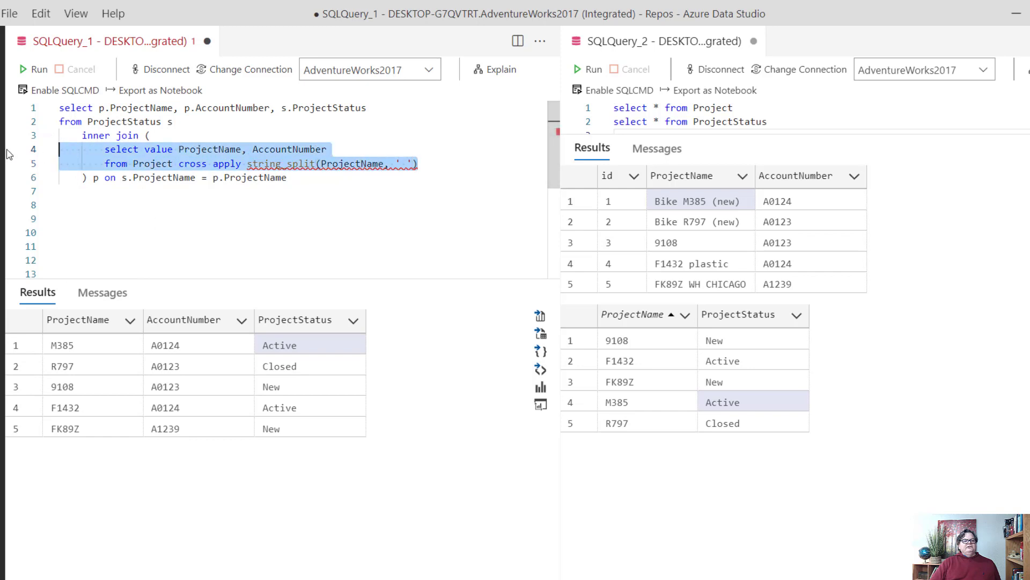
# Run only the selected derived-table subquery to list split project-name words with account numbers.
pyautogui.click(36, 70)
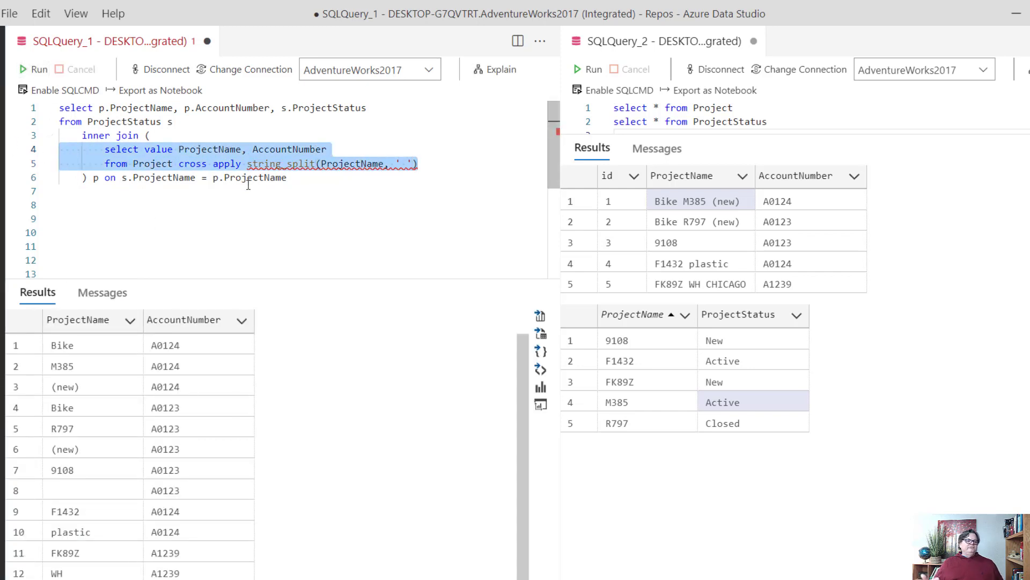